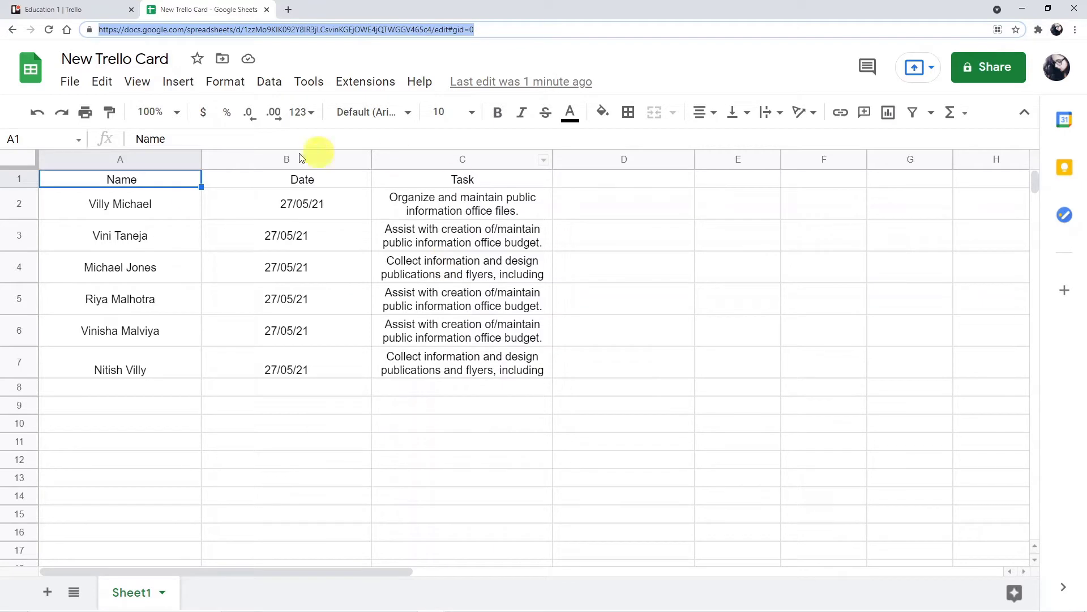
# - Switch to the Trello Education 1 board, which shows one card per spreadsheet row
pyautogui.click(35, 11)
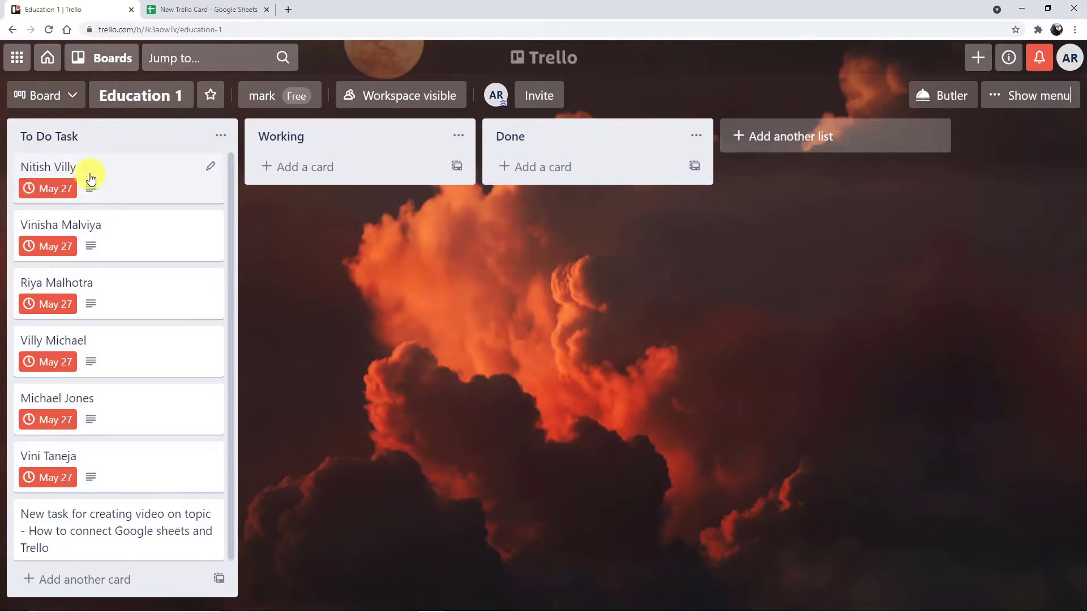
# - Return to the 'New Trello Card' spreadsheet in Google Sheets
pyautogui.click(184, 5)
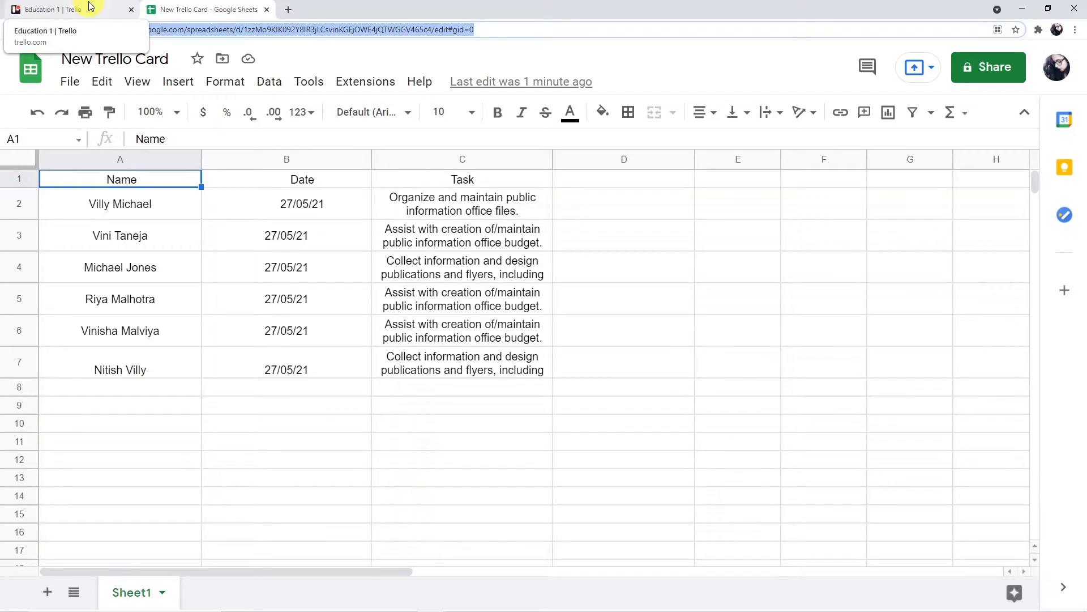
# - Fill row 8 with a new person's name, date 27/05 and the task copied from C7
pyautogui.click(176, 391)
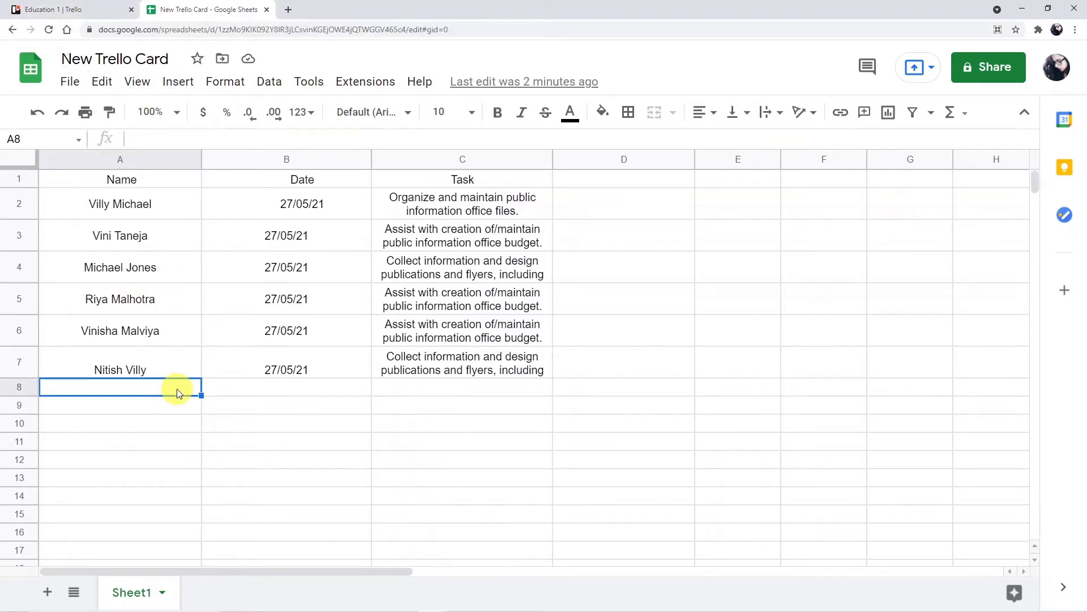
pyautogui.write('Tanvi jain')
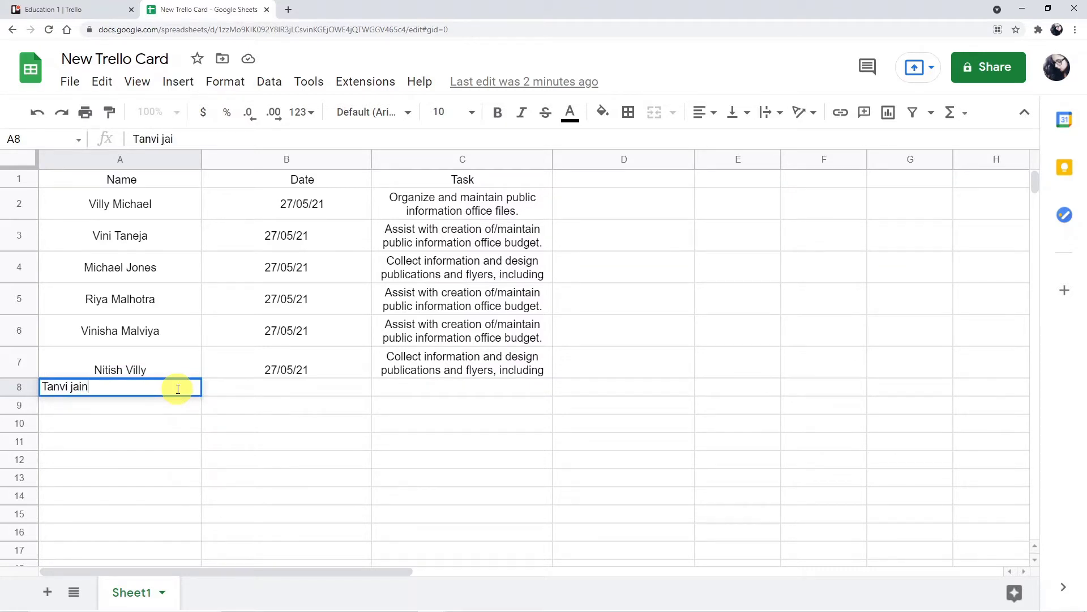
pyautogui.click(238, 385)
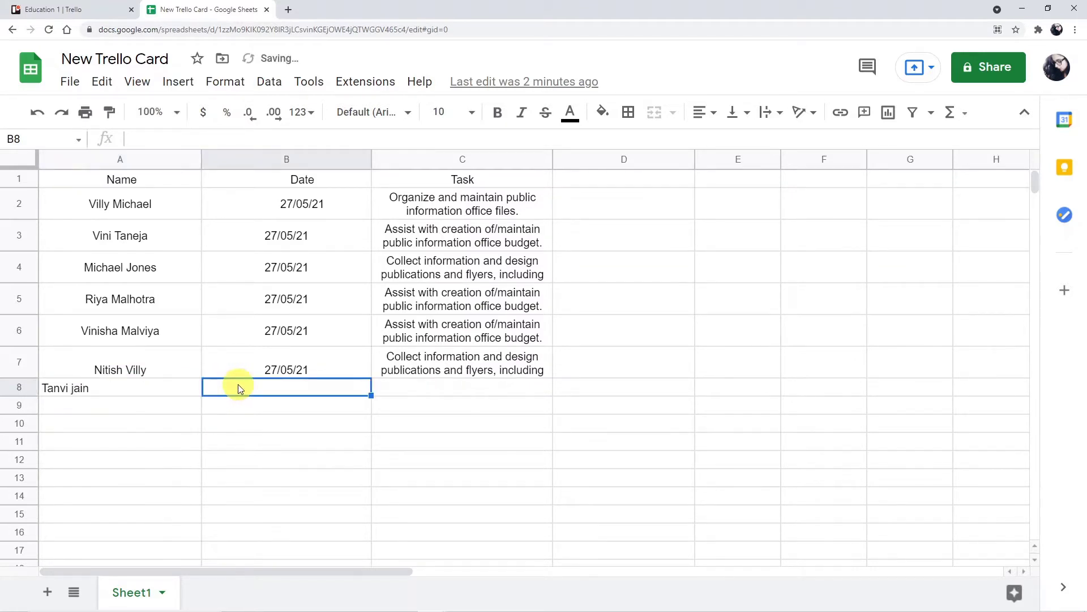
pyautogui.write('27/05/21')
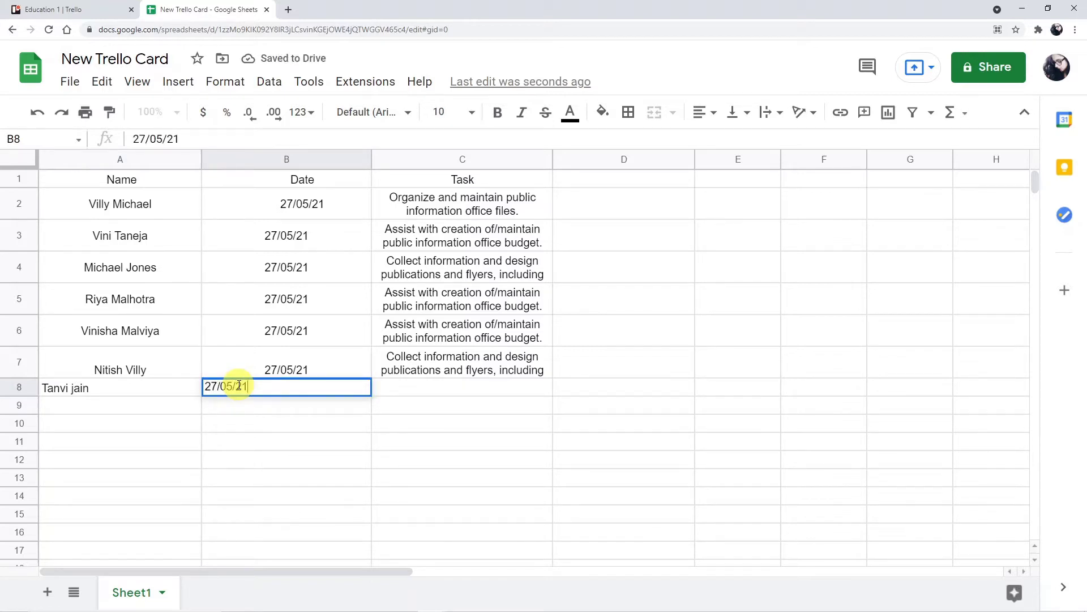
pyautogui.click(413, 385)
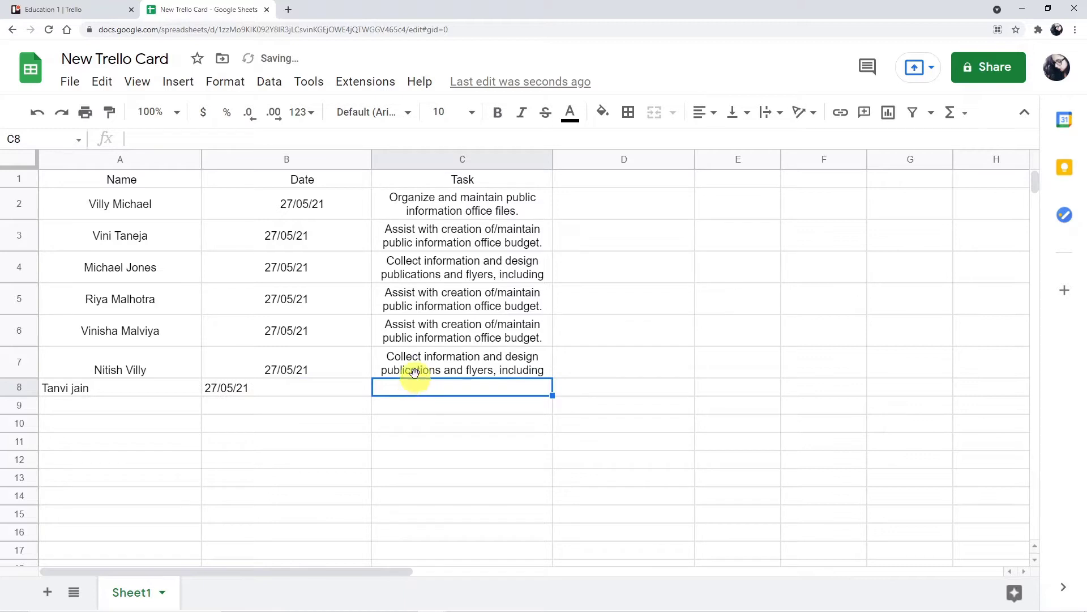
pyautogui.click(407, 361)
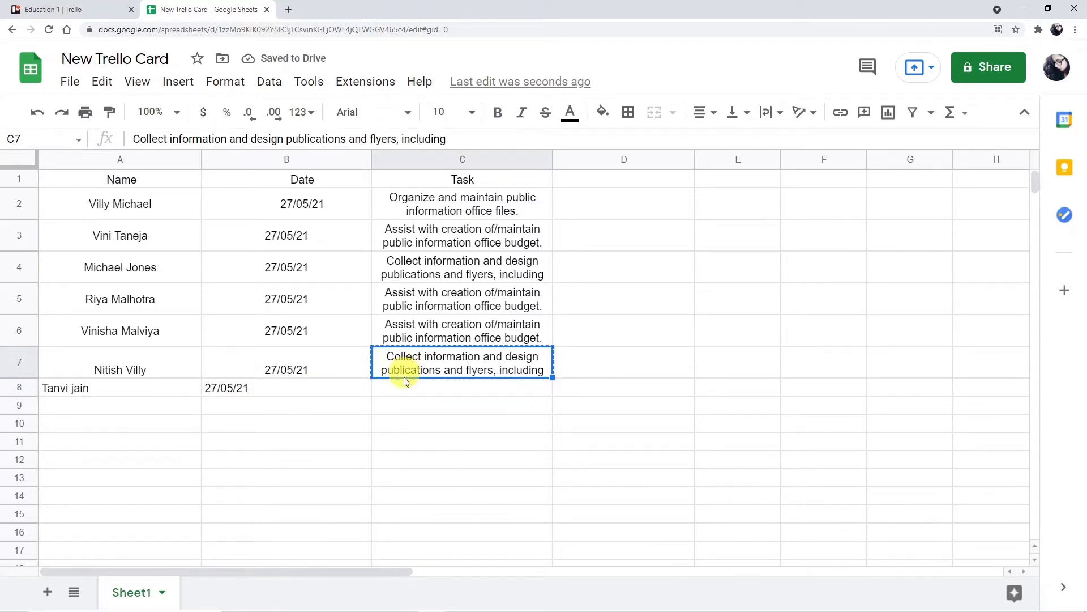
pyautogui.click(425, 396)
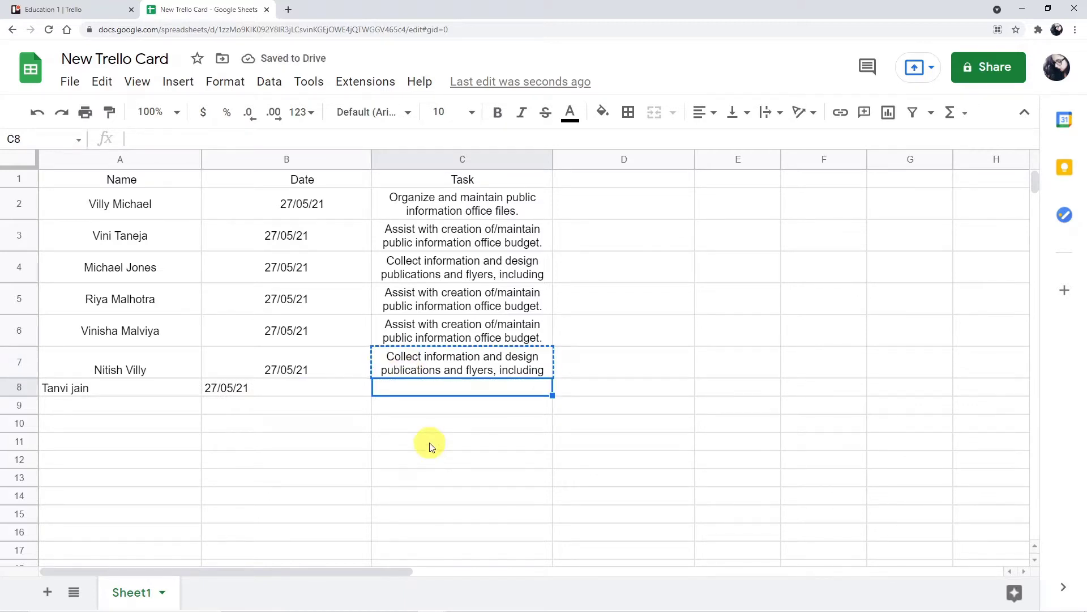
pyautogui.write('Collect information and design publications and flyers, including')
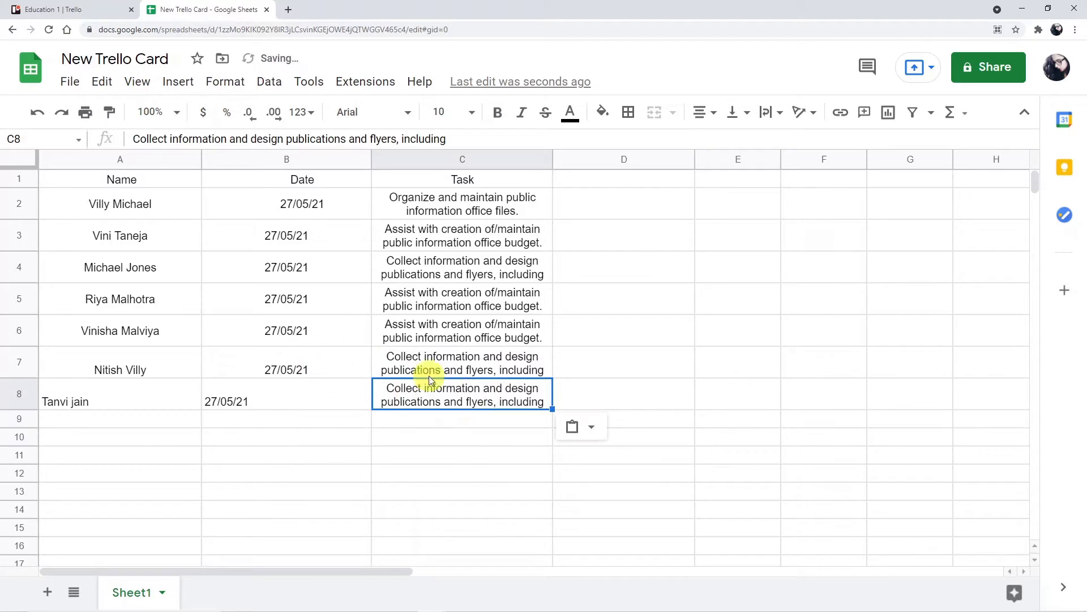
# - Centre cells A8:C8 both horizontally and vertically
pyautogui.moveTo(97, 390); pyautogui.dragTo(408, 405)
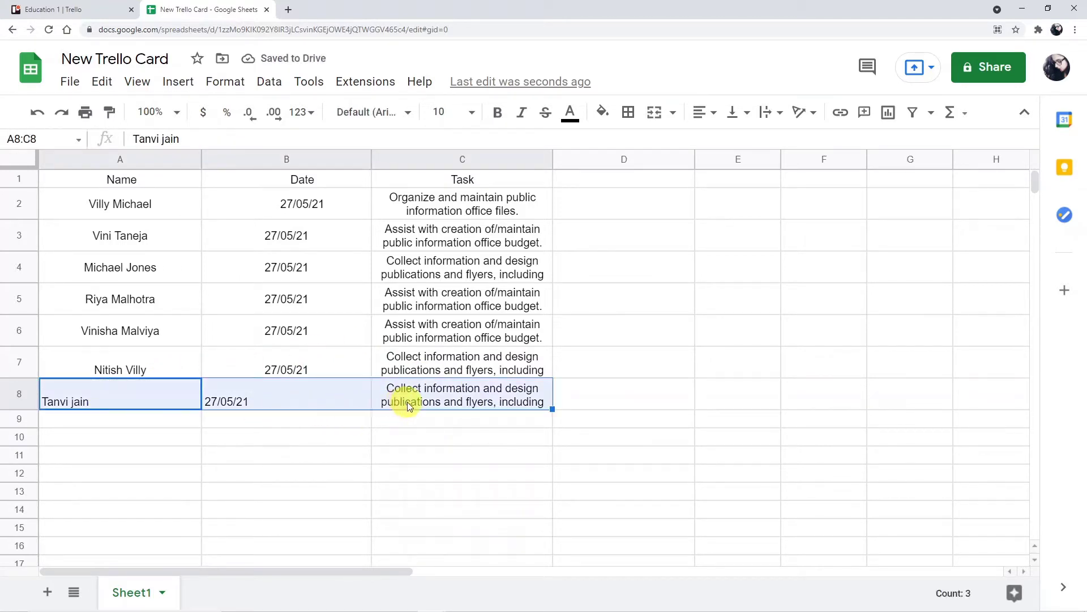
pyautogui.click(700, 112)
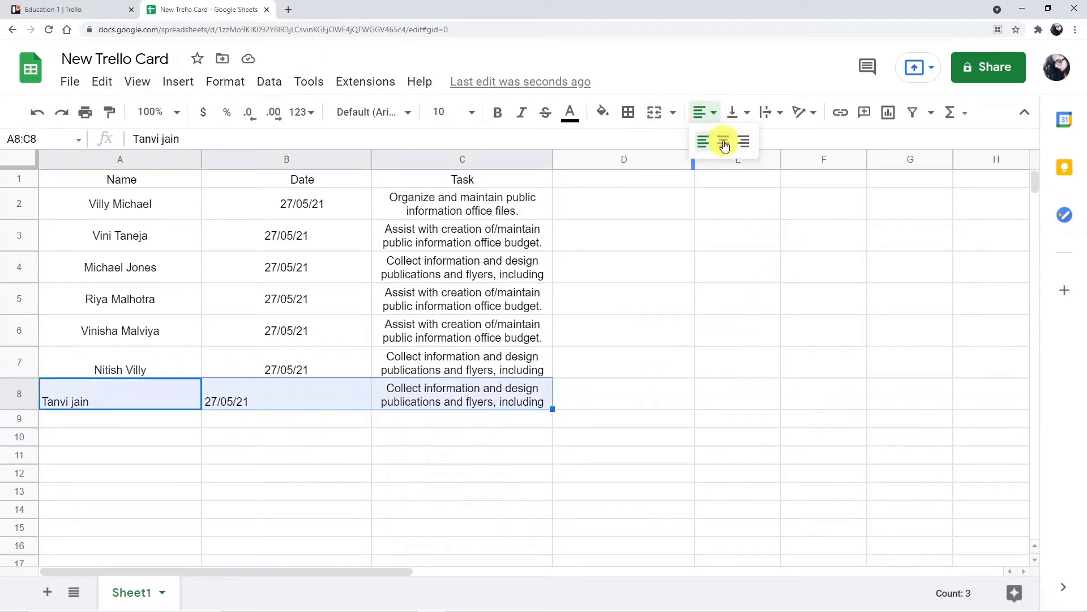
pyautogui.click(719, 140)
pyautogui.click(749, 107)
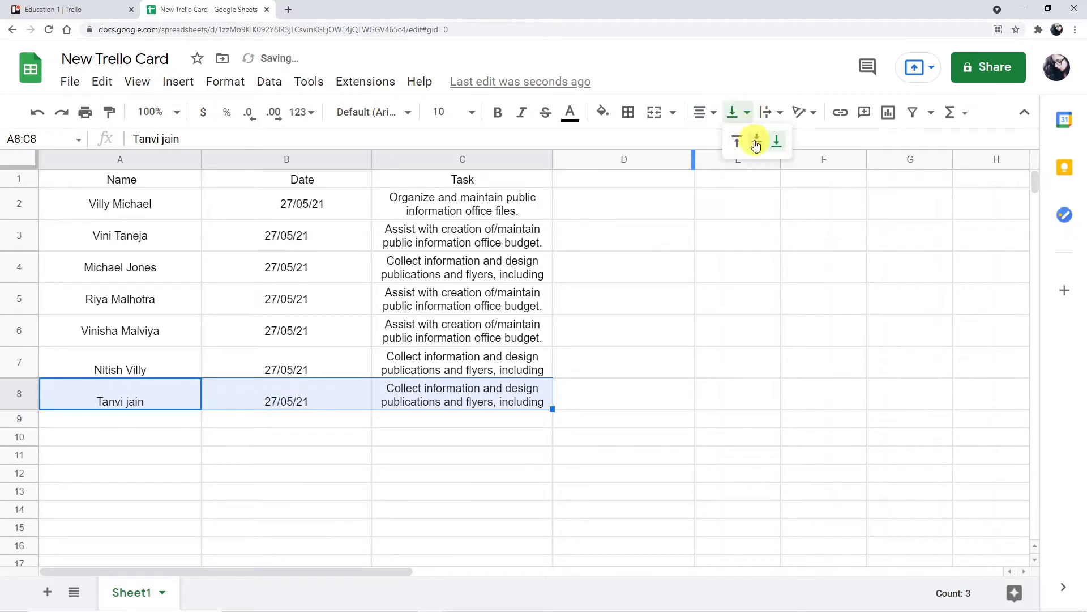
pyautogui.click(755, 141)
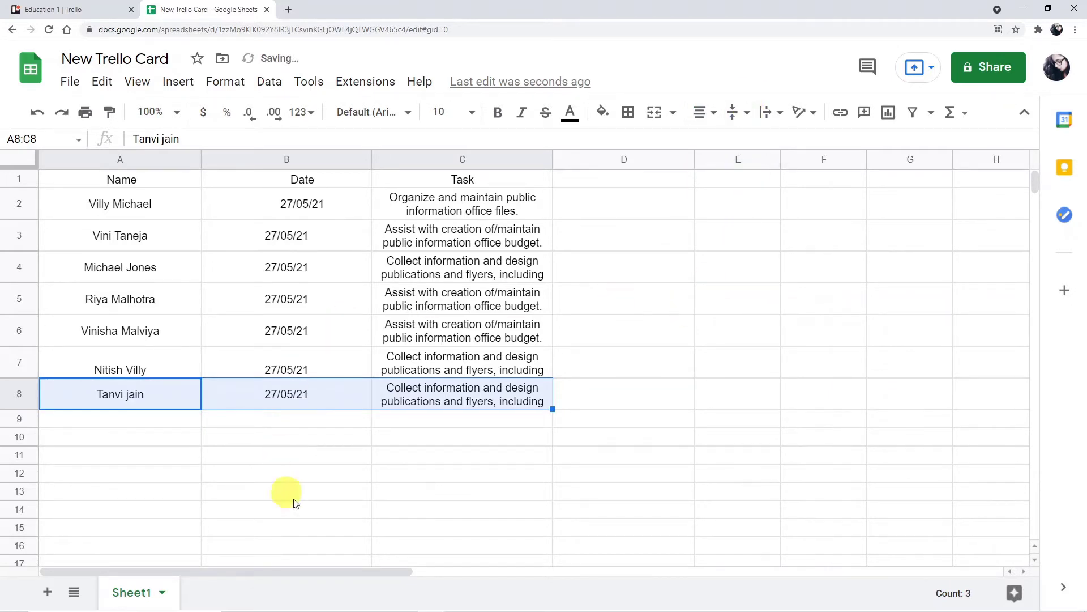
pyautogui.click(98, 15)
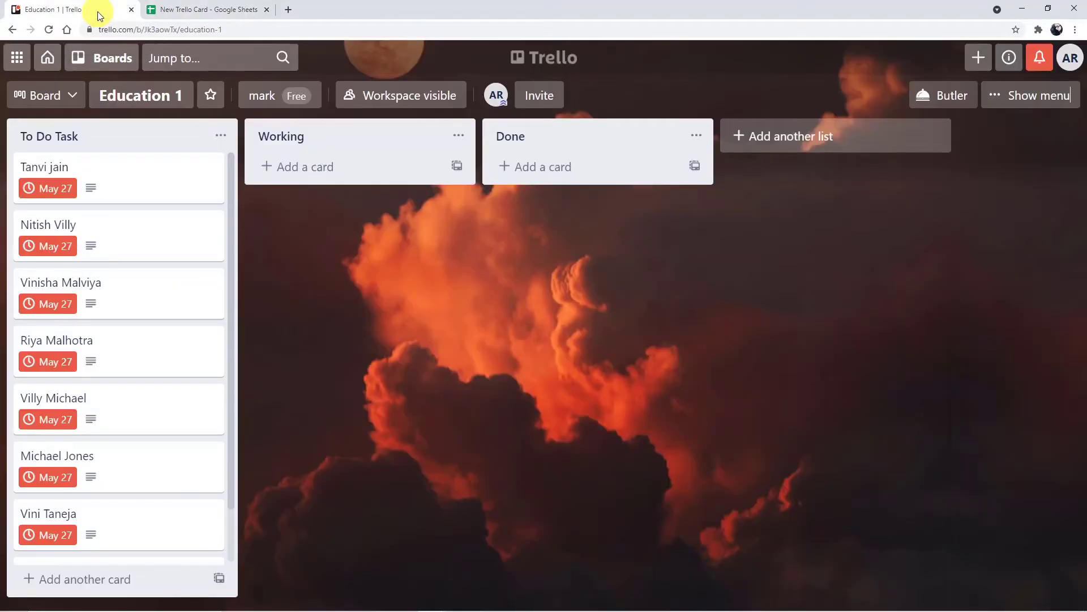
# - Open the new top card on To Do Task to check its task description, then close it
pyautogui.click(131, 189)
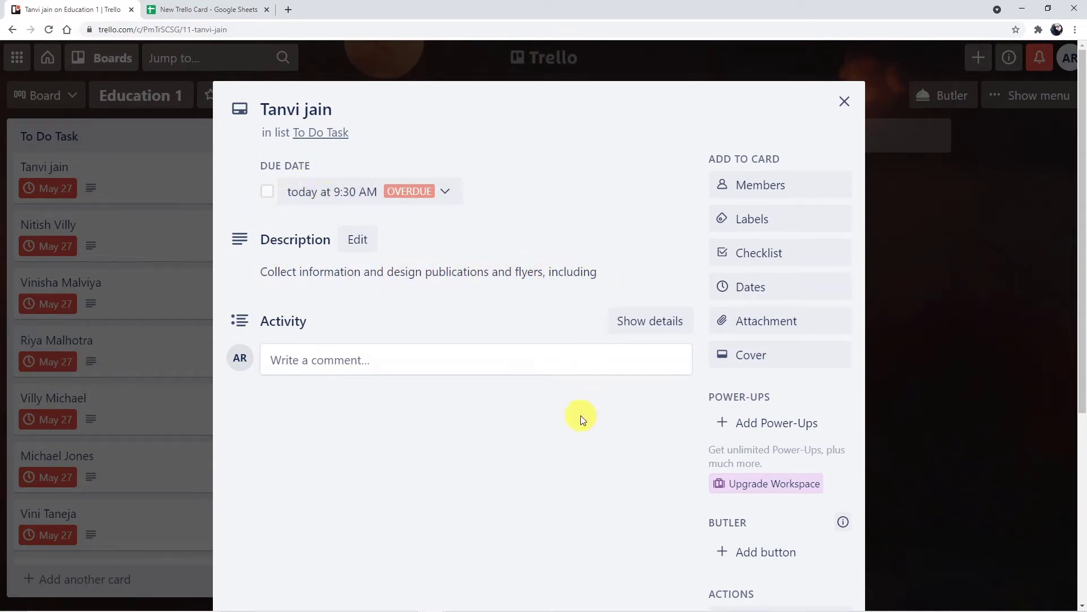
pyautogui.click(845, 103)
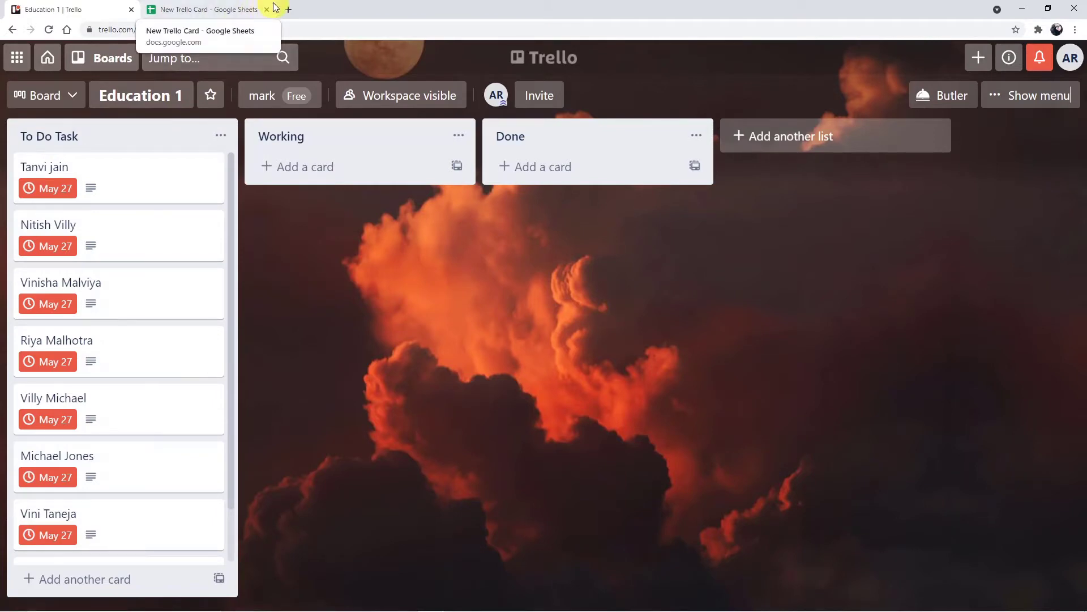
# - Go to pabbly.com in a new browser tab
pyautogui.click(289, 10)
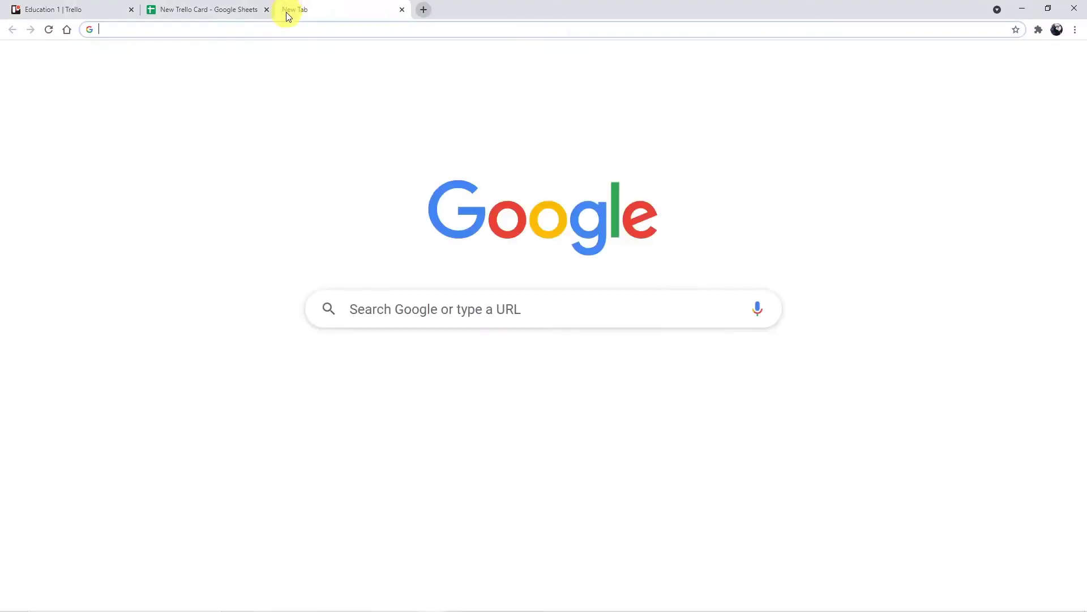
pyautogui.click(277, 32)
pyautogui.write('p')
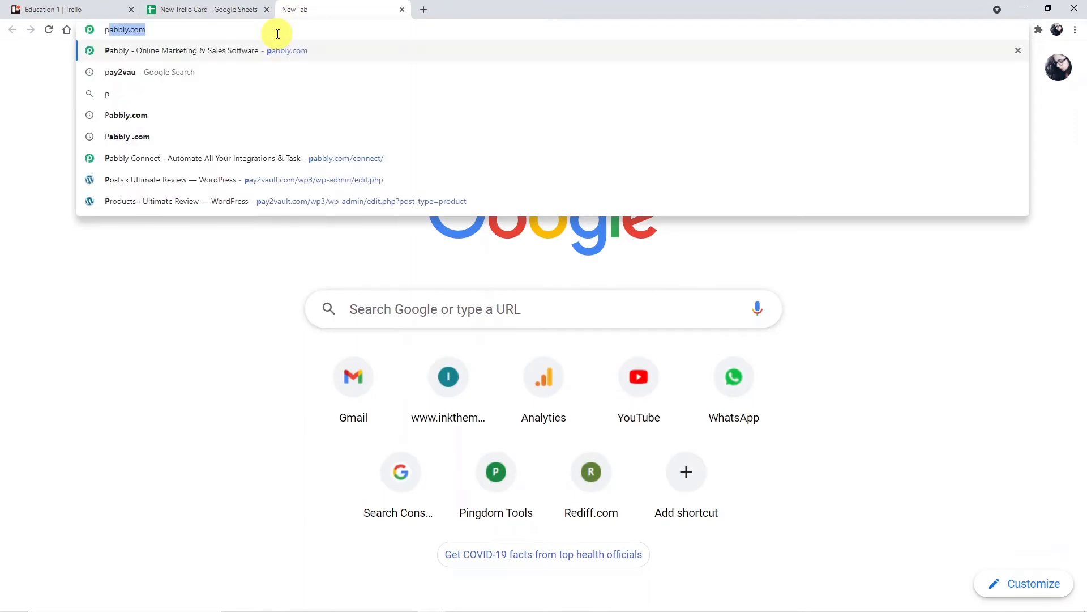
pyautogui.write('abbly.com')
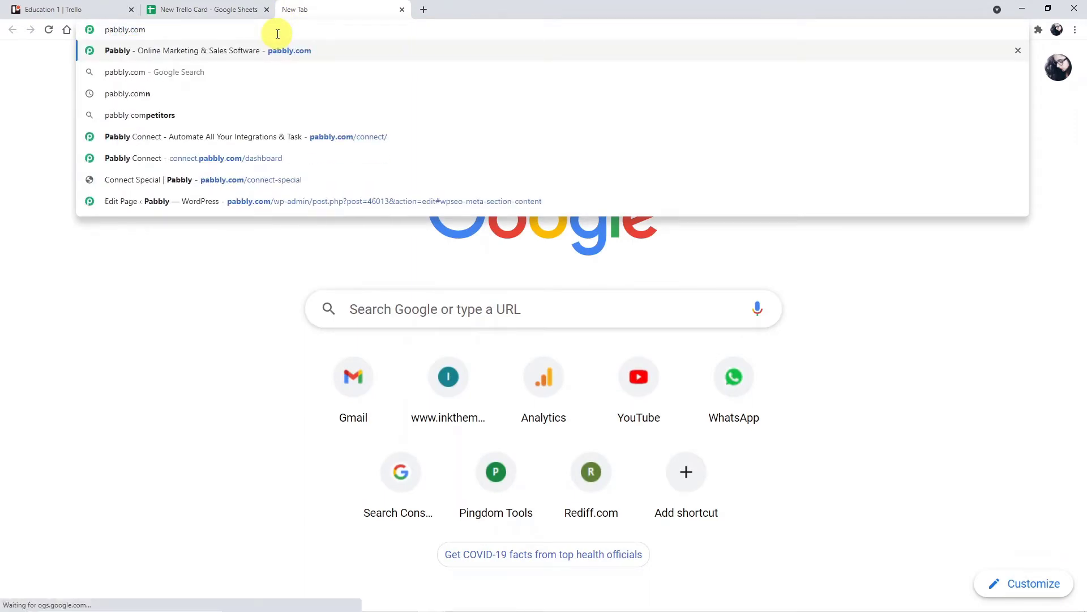
pyautogui.press('Return')
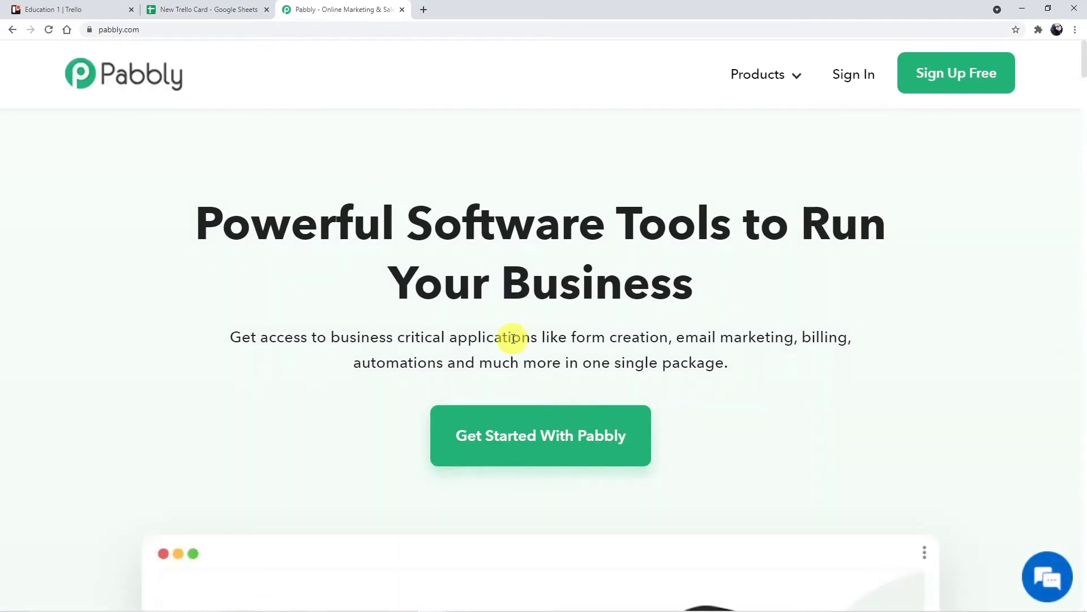
# - Sign in from the Pabbly Connect product page and launch Connect via Access Now
pyautogui.moveTo(718, 77)
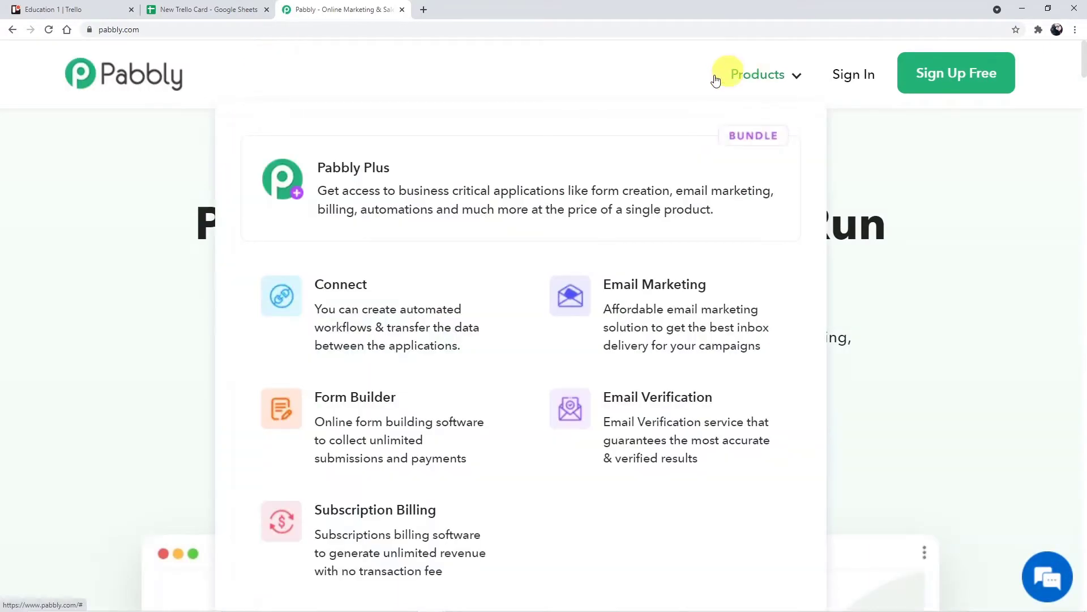
pyautogui.click(371, 304)
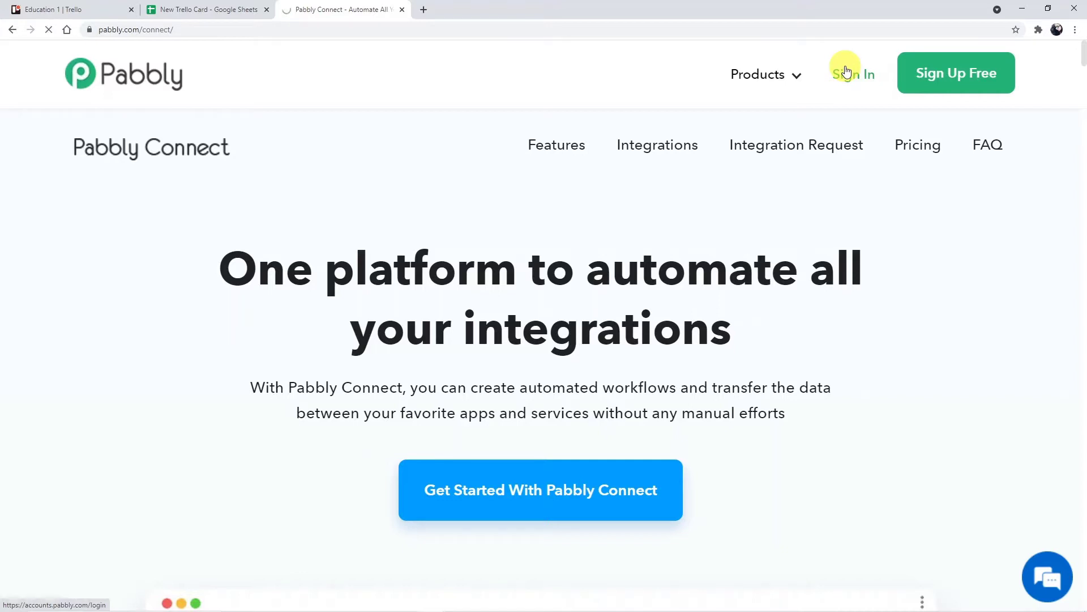
pyautogui.click(846, 72)
pyautogui.scroll(-2, 636, 193)
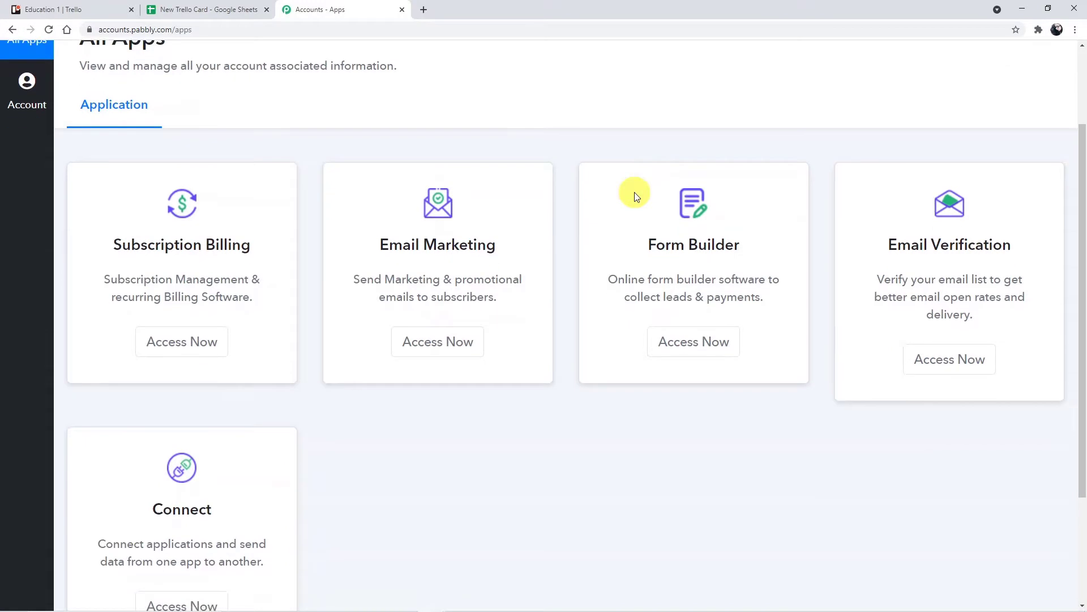
pyautogui.scroll(-3, 635, 197)
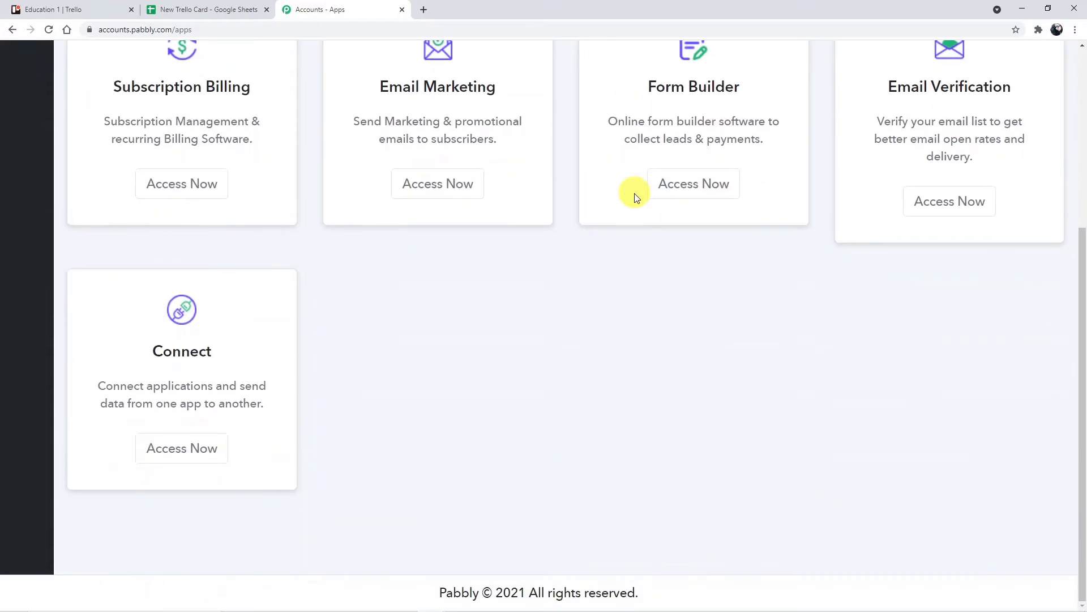
pyautogui.click(208, 449)
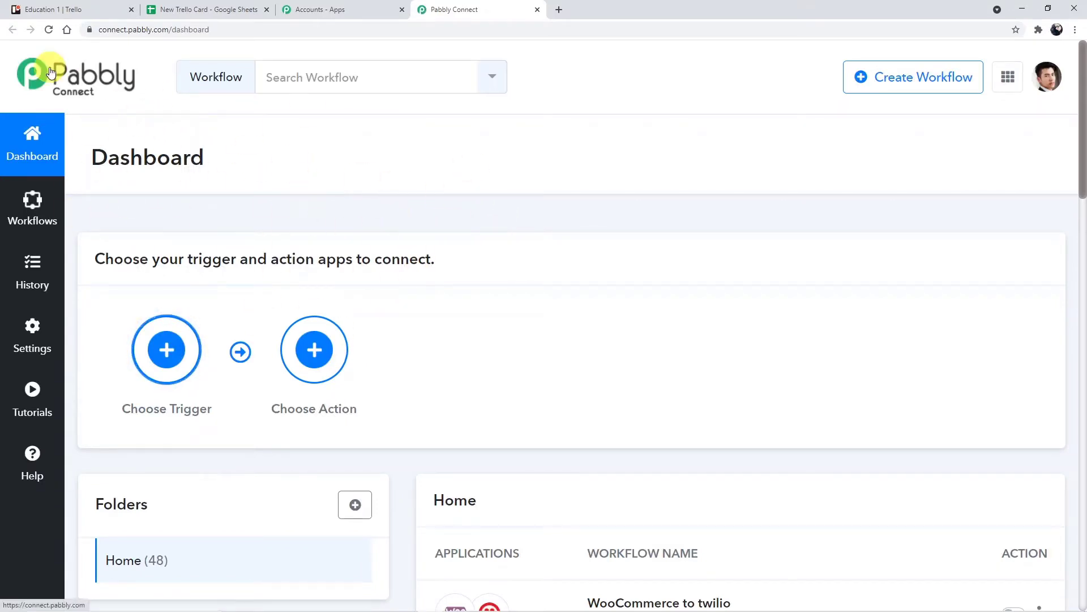
# - Create a new workflow named 'Google Sheets to Trello'
pyautogui.click(937, 80)
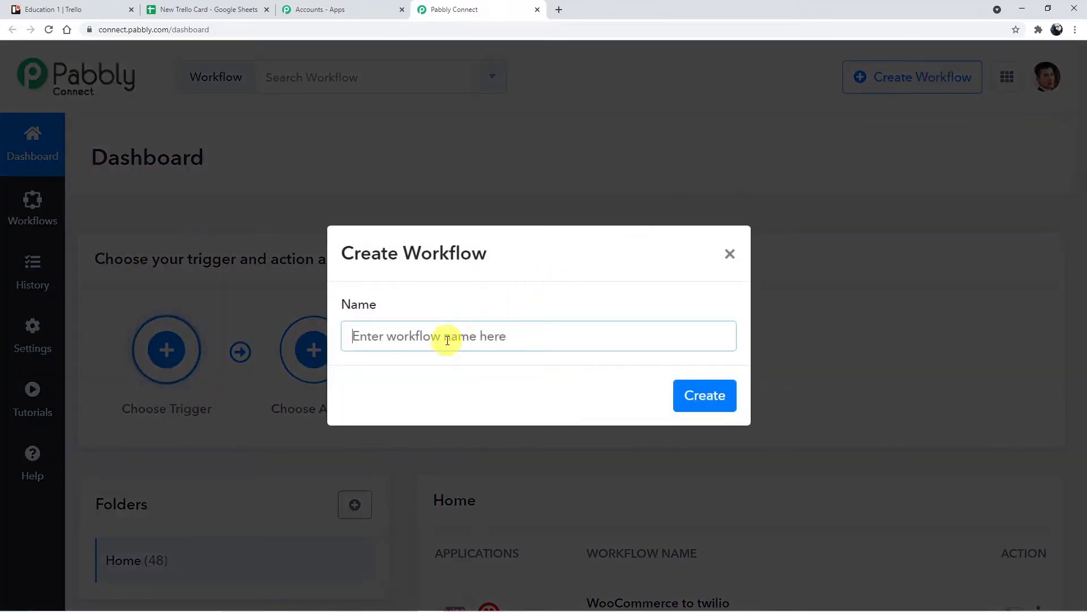
pyautogui.write('G')
pyautogui.press('BackSpace')
pyautogui.write('Goo')
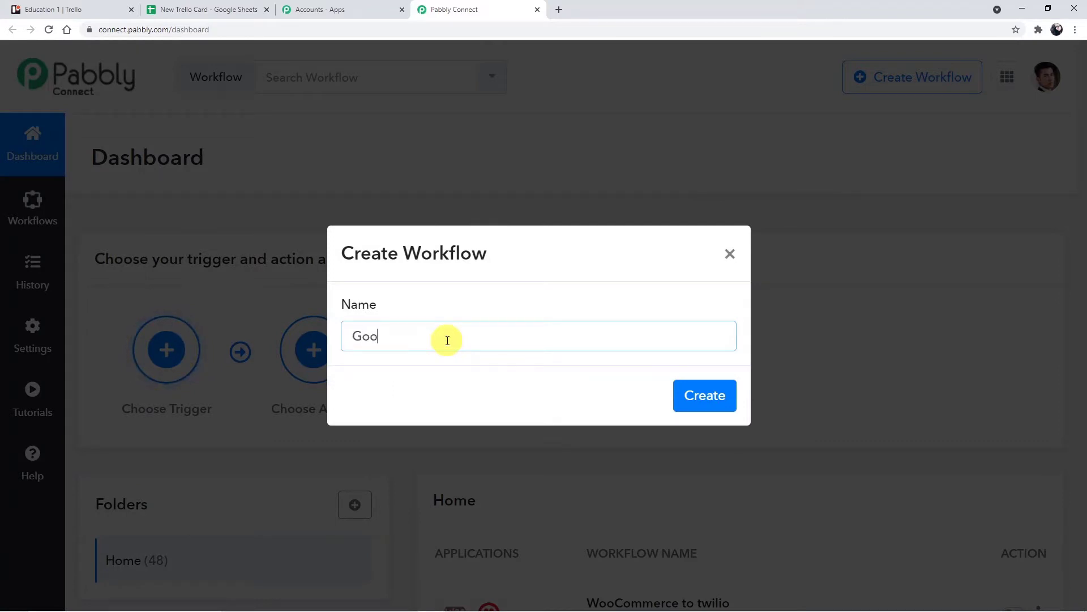
pyautogui.write('gle Sheets to Tre')
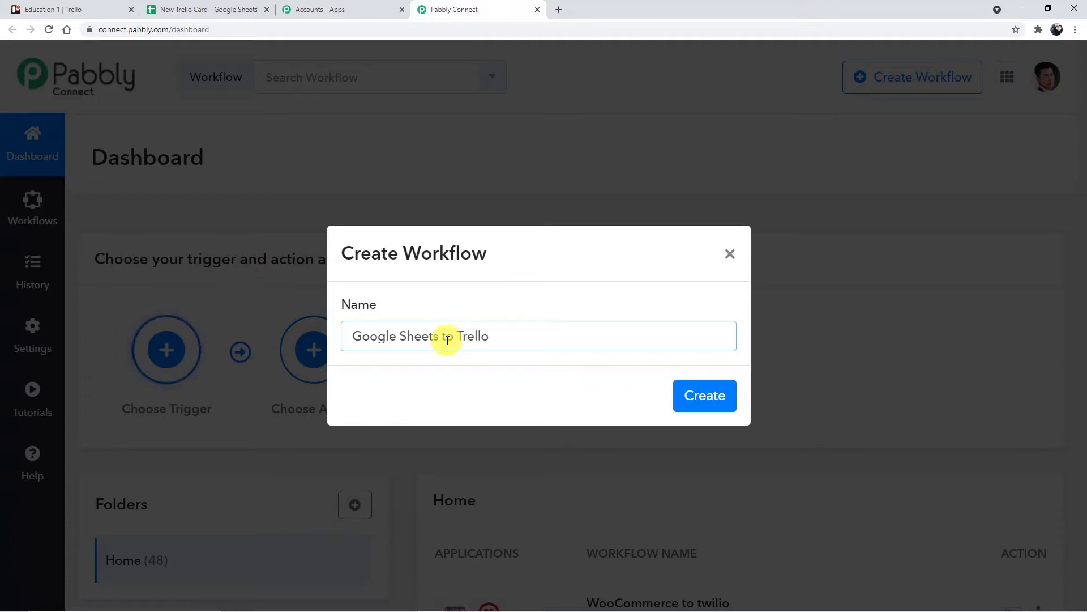
pyautogui.write('llo')
pyautogui.click(711, 401)
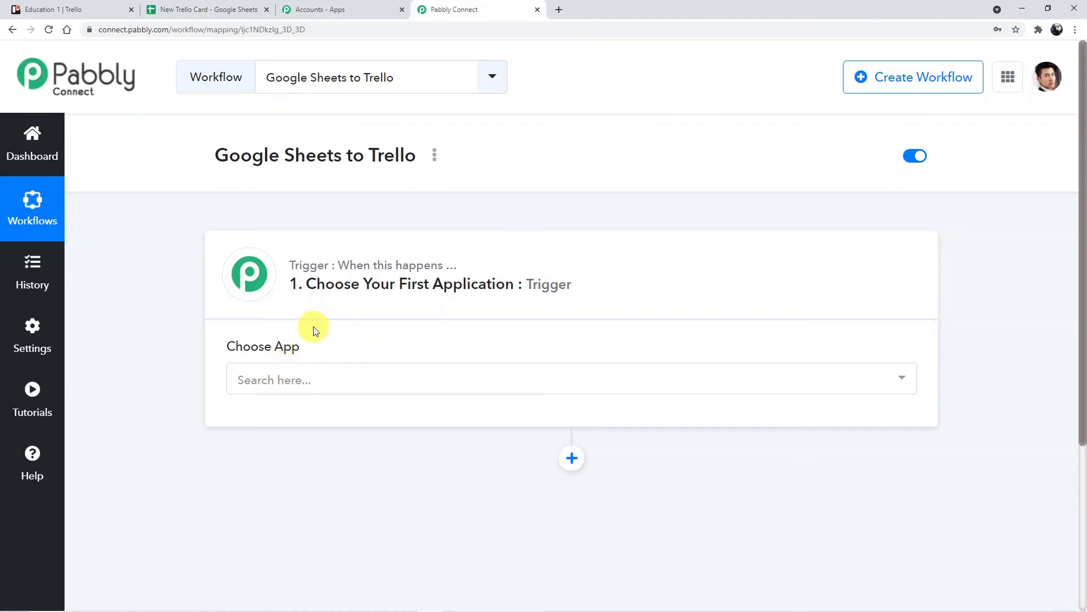
# - Set the trigger to Google Sheets with the New Spreadsheet Row event
pyautogui.click(342, 379)
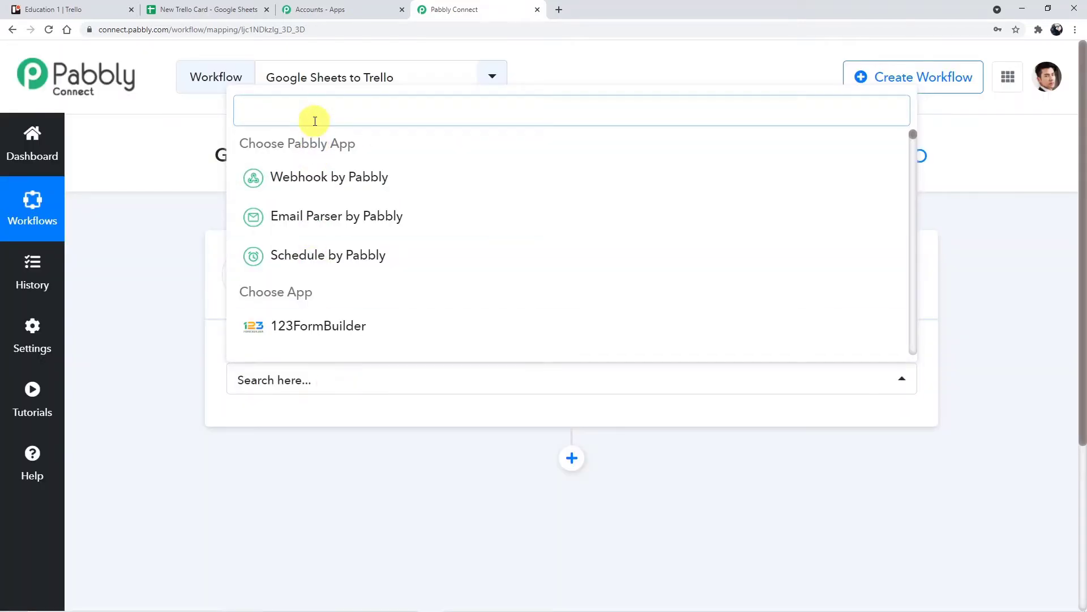
pyautogui.write('Google Sheet')
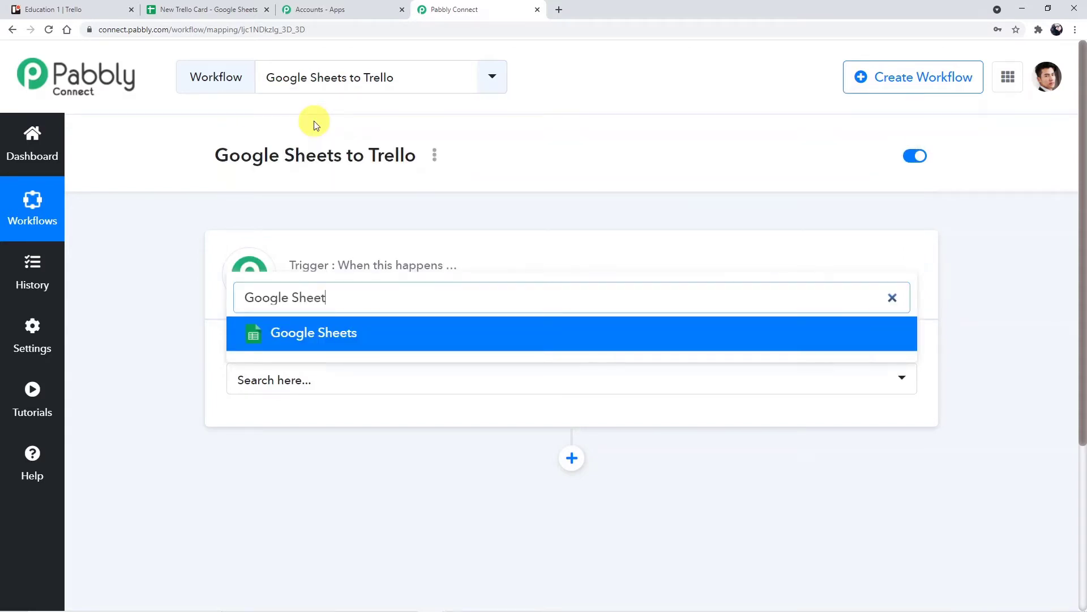
pyautogui.click(262, 327)
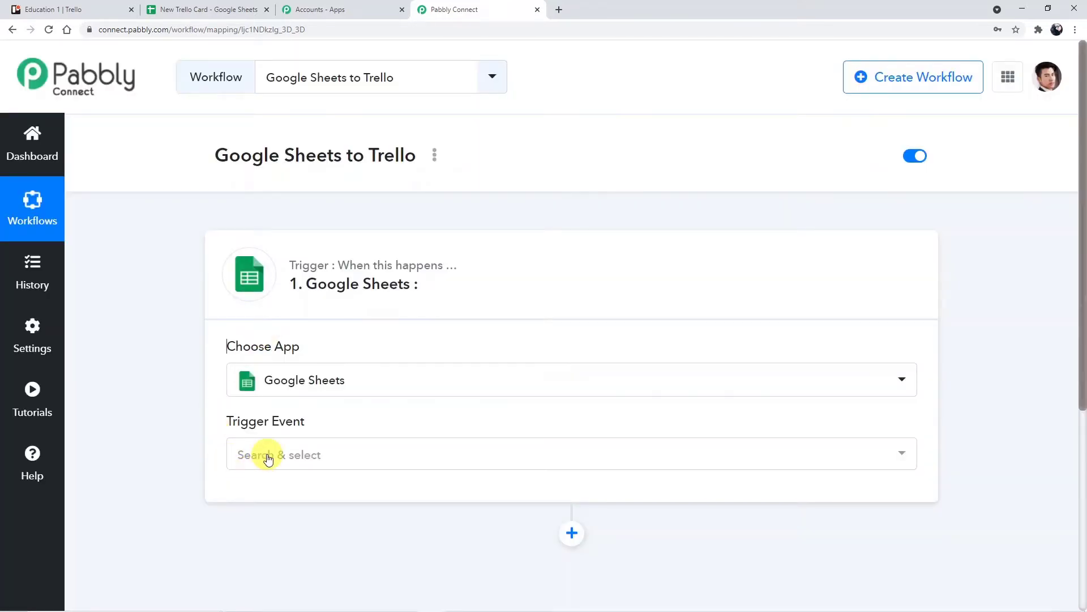
pyautogui.click(268, 457)
pyautogui.click(267, 526)
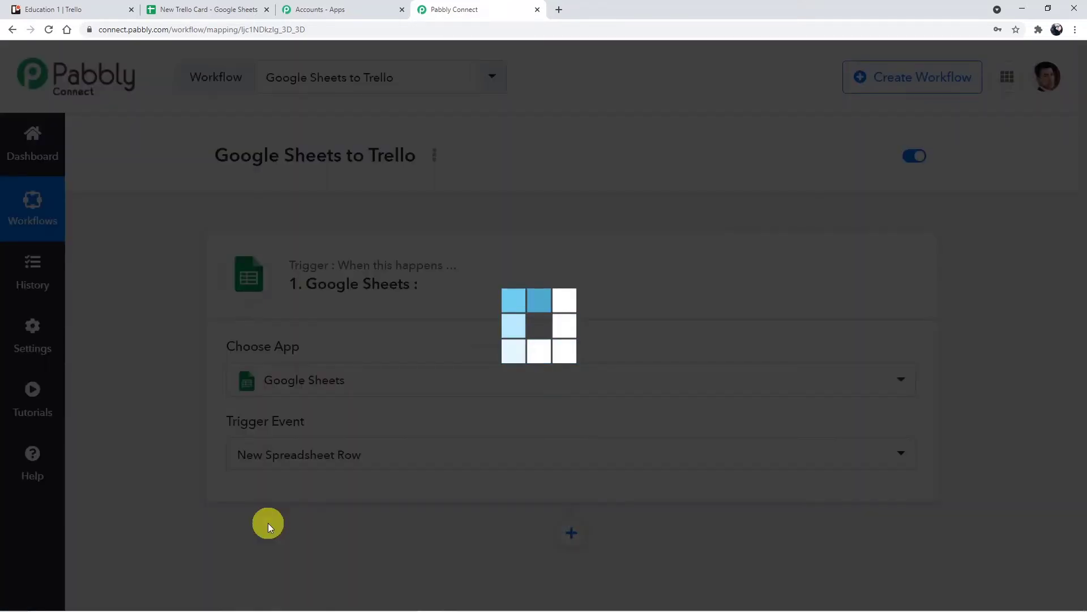
# - Read the webhook URL setup instructions, then switch to the 'Working List for trello project' spreadsheet
pyautogui.scroll(-2, 294, 493)
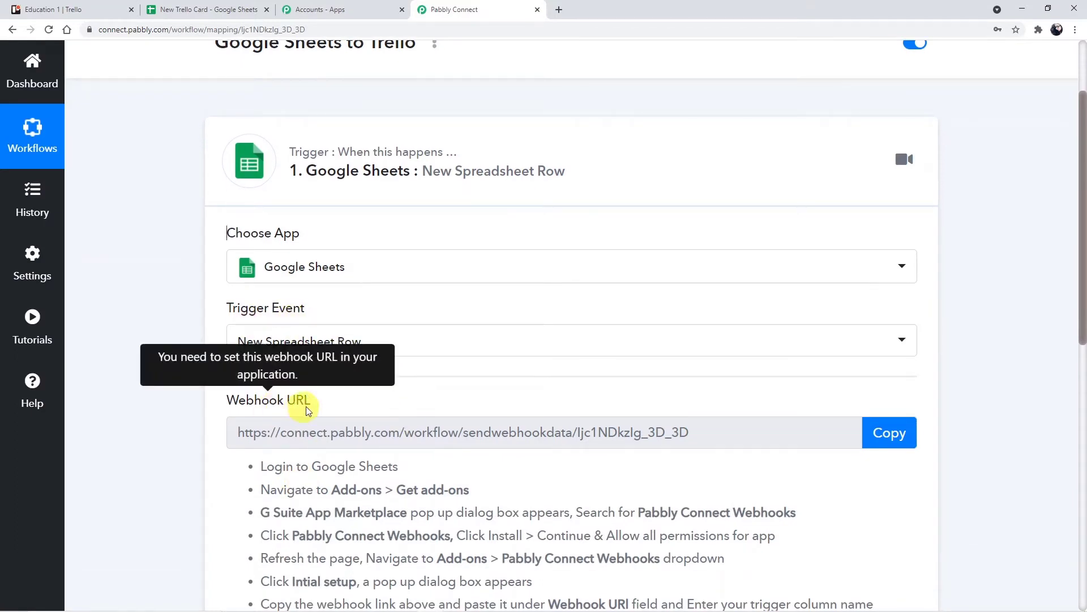
pyautogui.scroll(-2, 372, 419)
pyautogui.scroll(-2, 352, 432)
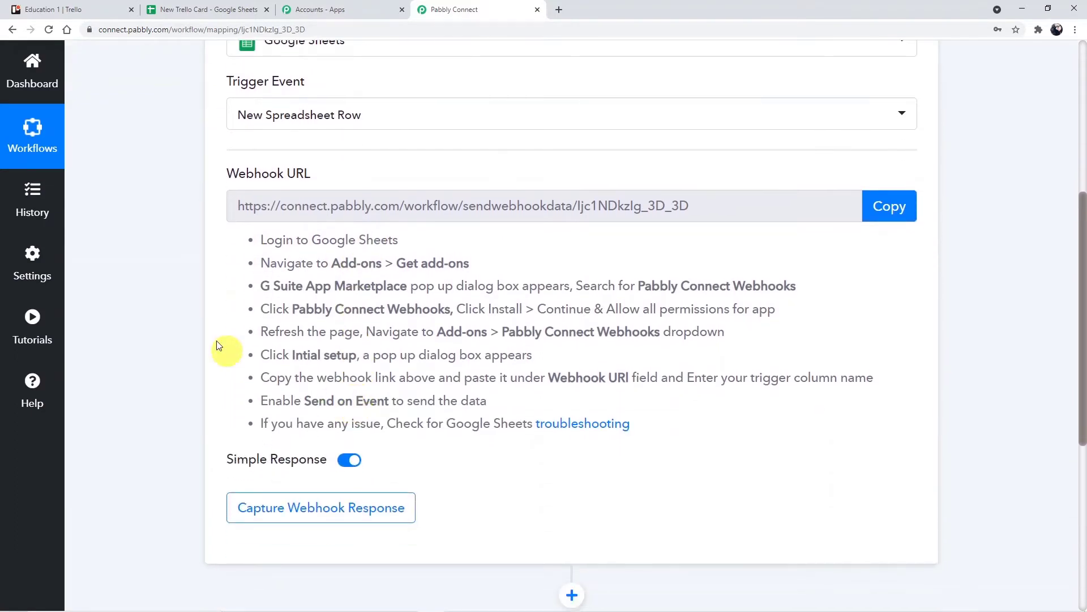
pyautogui.moveTo(253, 239); pyautogui.dragTo(528, 467)
pyautogui.click(529, 468)
pyautogui.scroll(3, 351, 297)
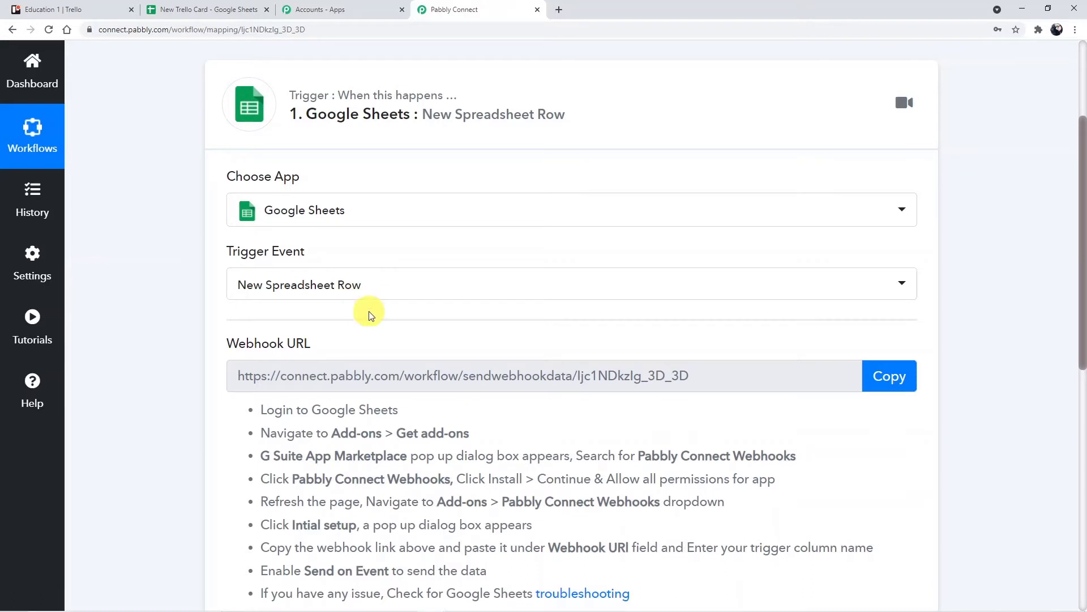
pyautogui.scroll(2, 369, 311)
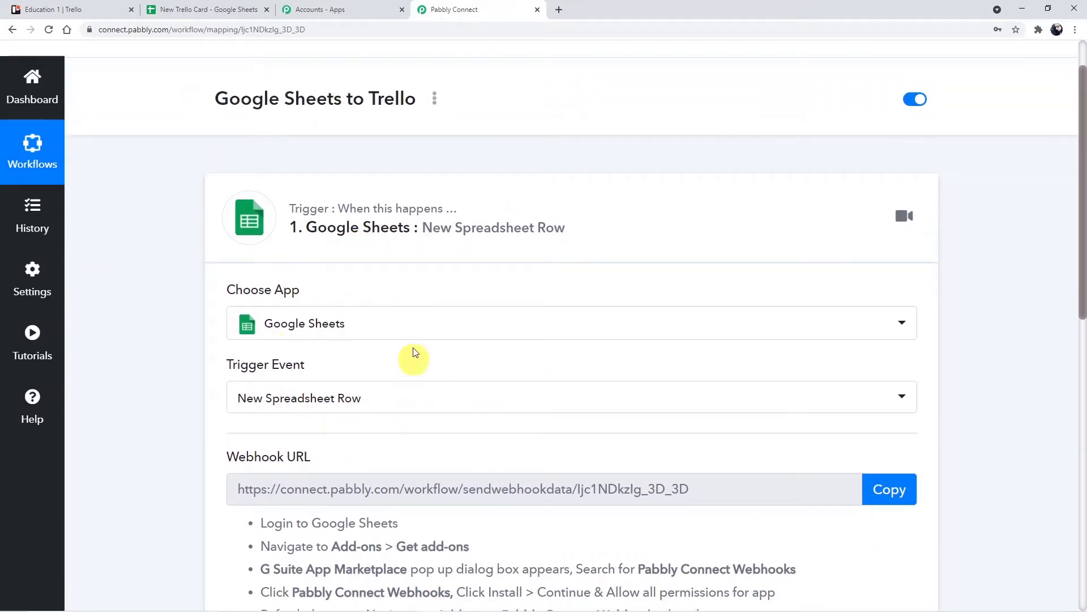
pyautogui.scroll(-2, 372, 415)
pyautogui.scroll(-2, 372, 418)
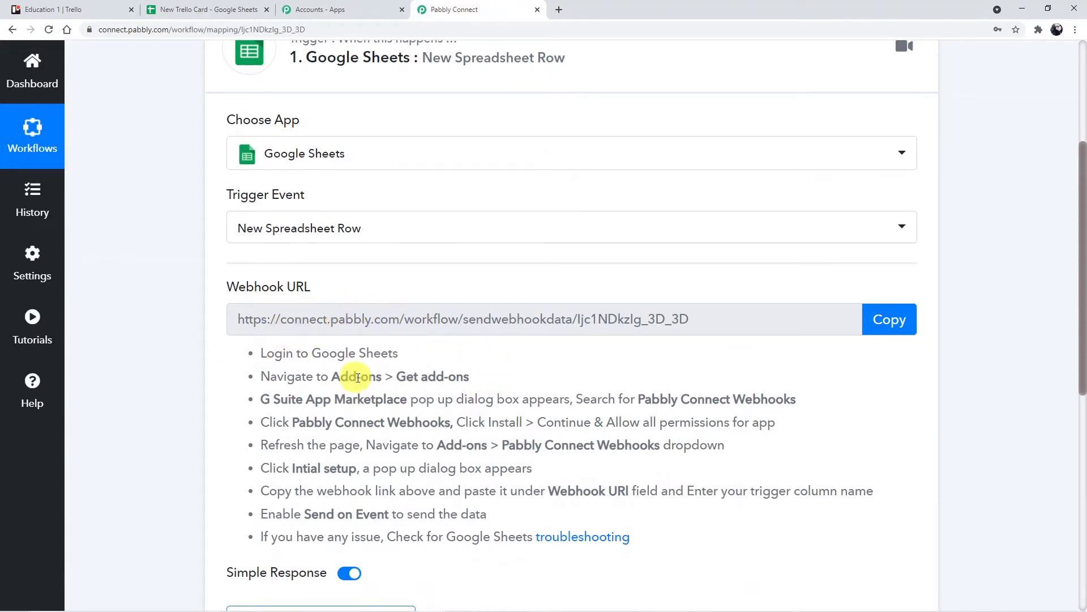
pyautogui.scroll(-1, 279, 396)
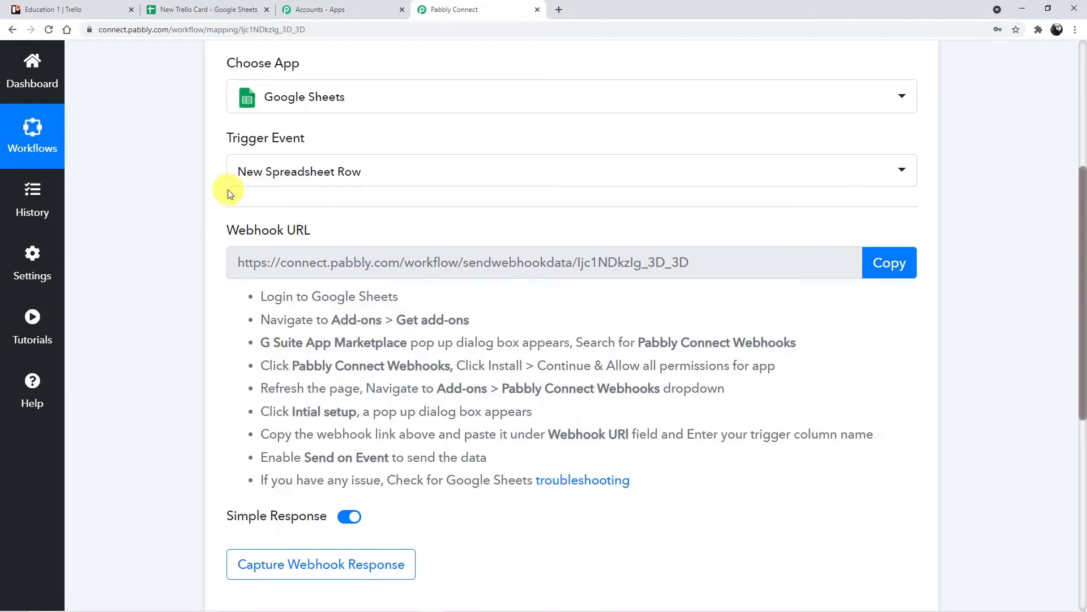
pyautogui.click(228, 10)
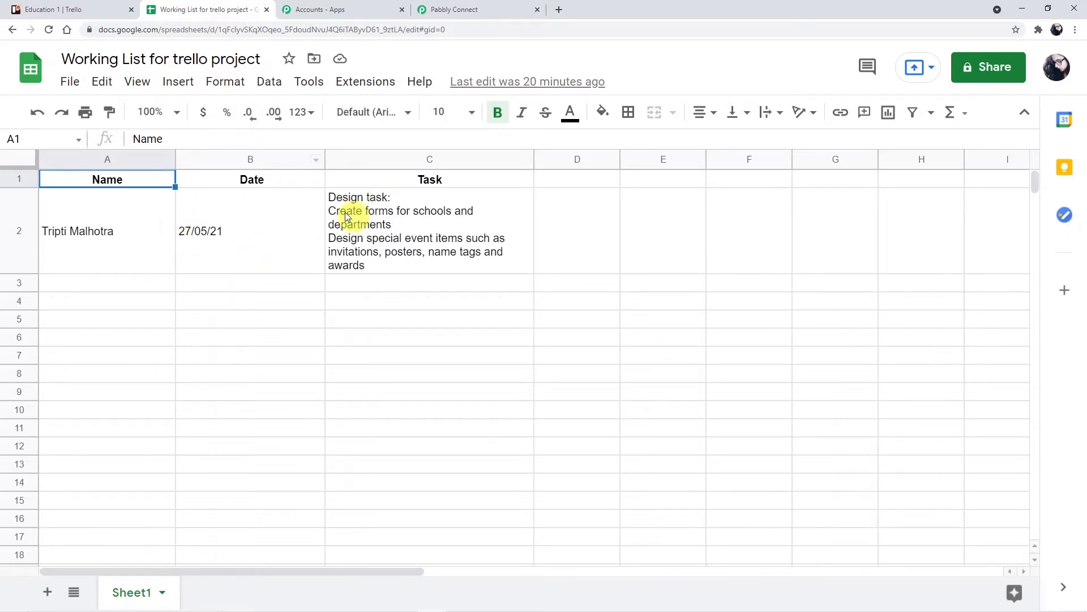
# - Display the Pabbly Connect Webhooks add-on submenu under Extensions > Add-ons
pyautogui.click(516, 5)
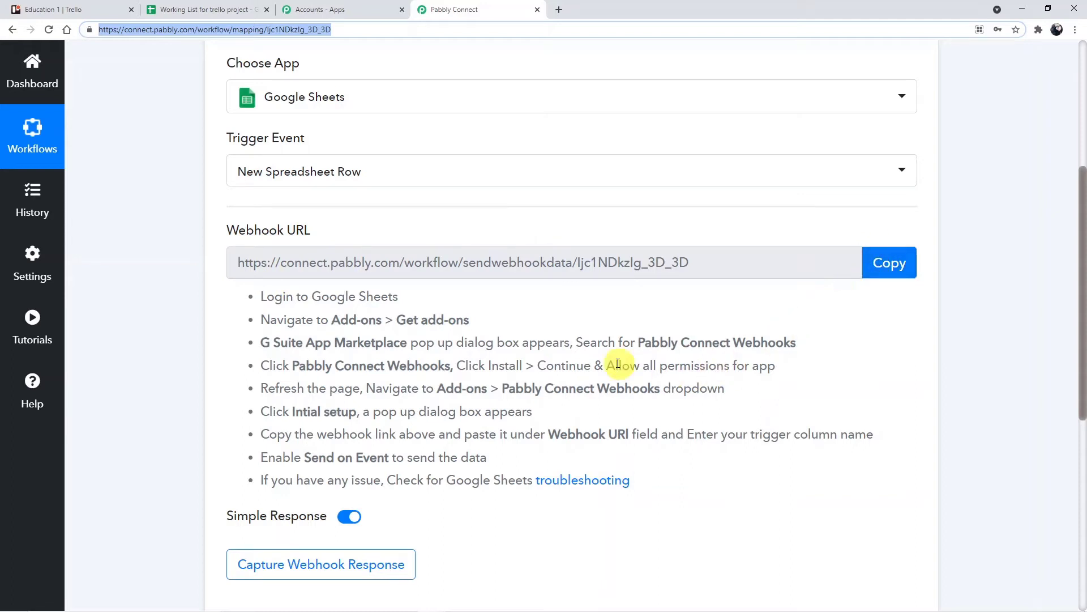
pyautogui.click(181, 15)
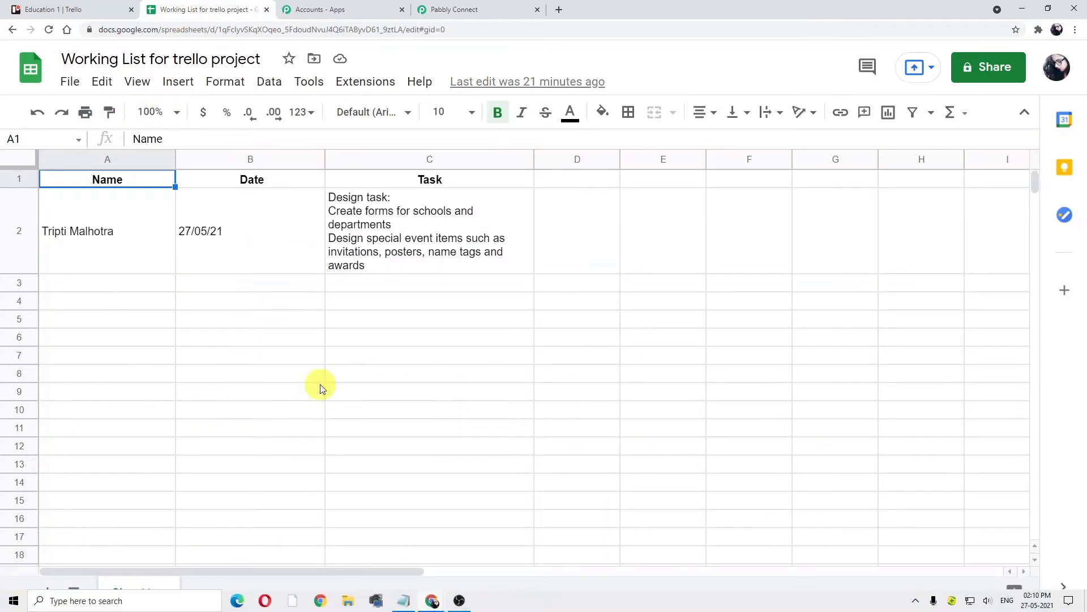
pyautogui.click(378, 83)
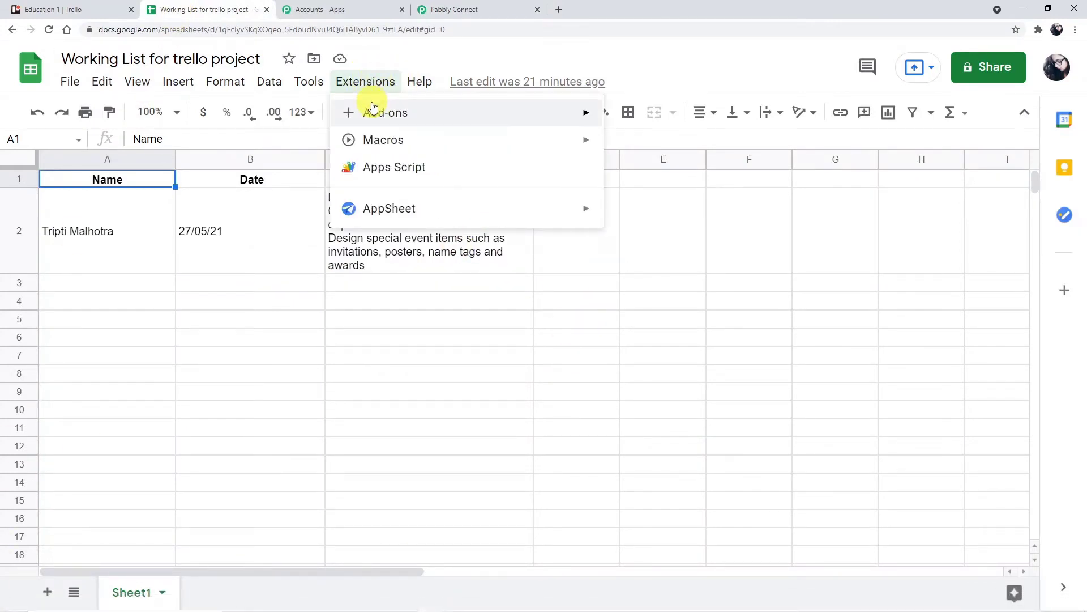
pyautogui.moveTo(372, 113)
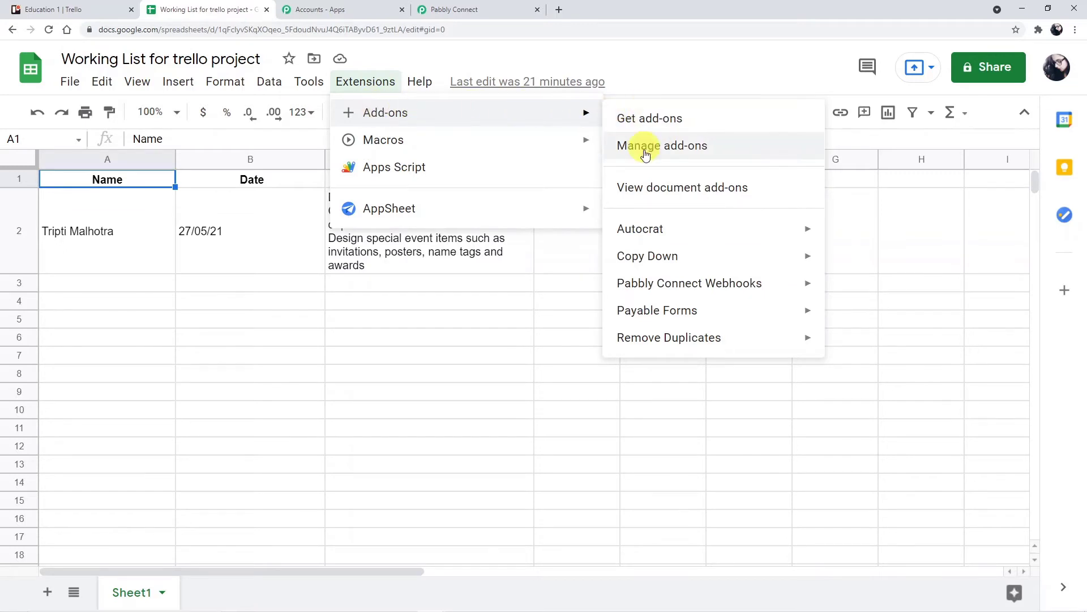
pyautogui.moveTo(652, 285)
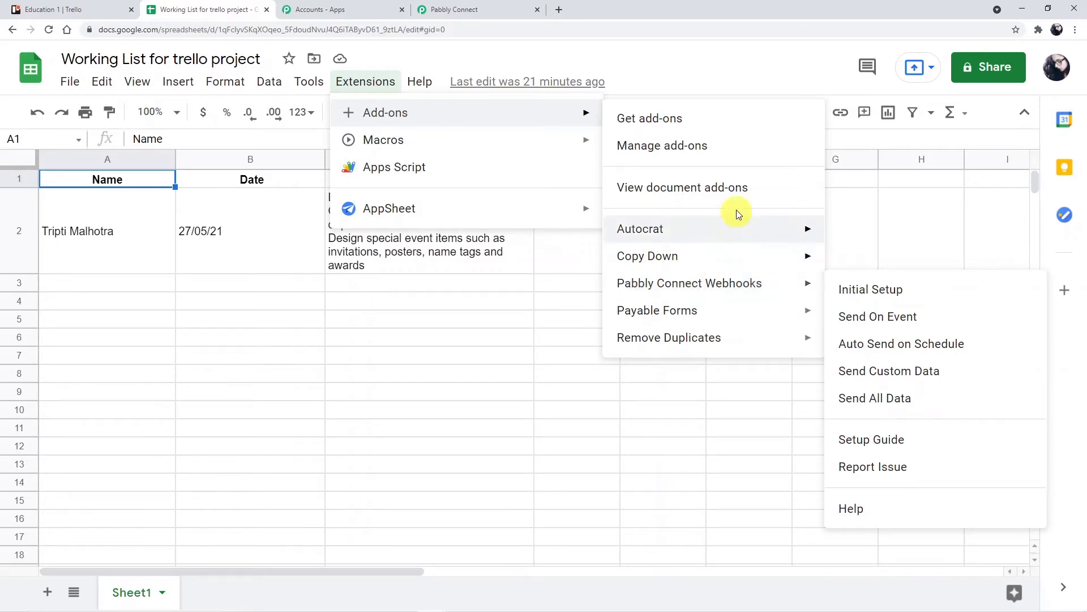
pyautogui.moveTo(718, 291)
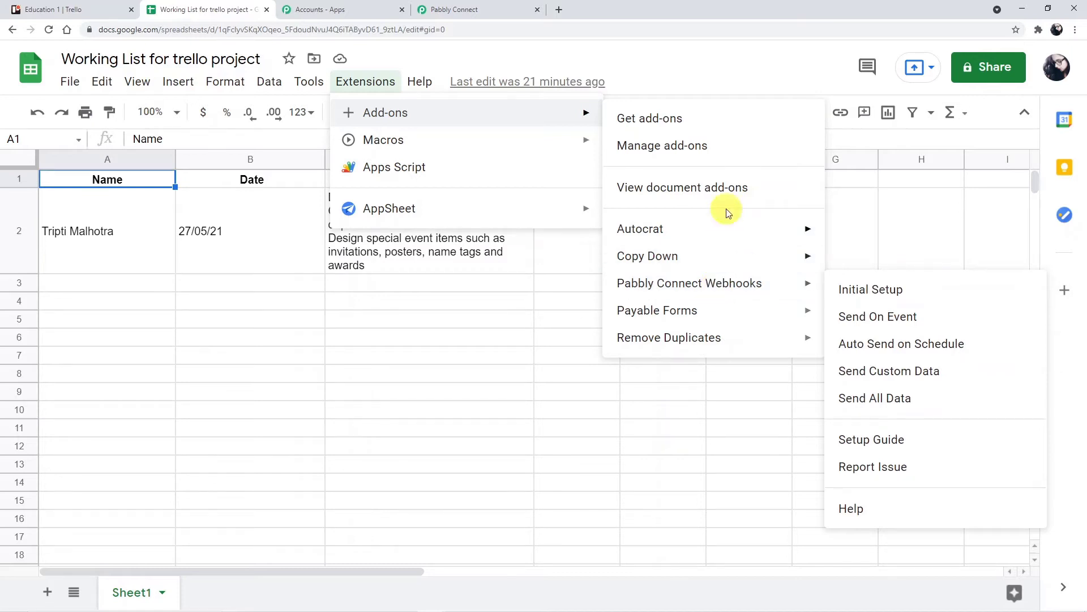
# - Search the add-on marketplace for 'pabbly' and confirm Pabbly Connect Webhooks is installed
pyautogui.click(653, 124)
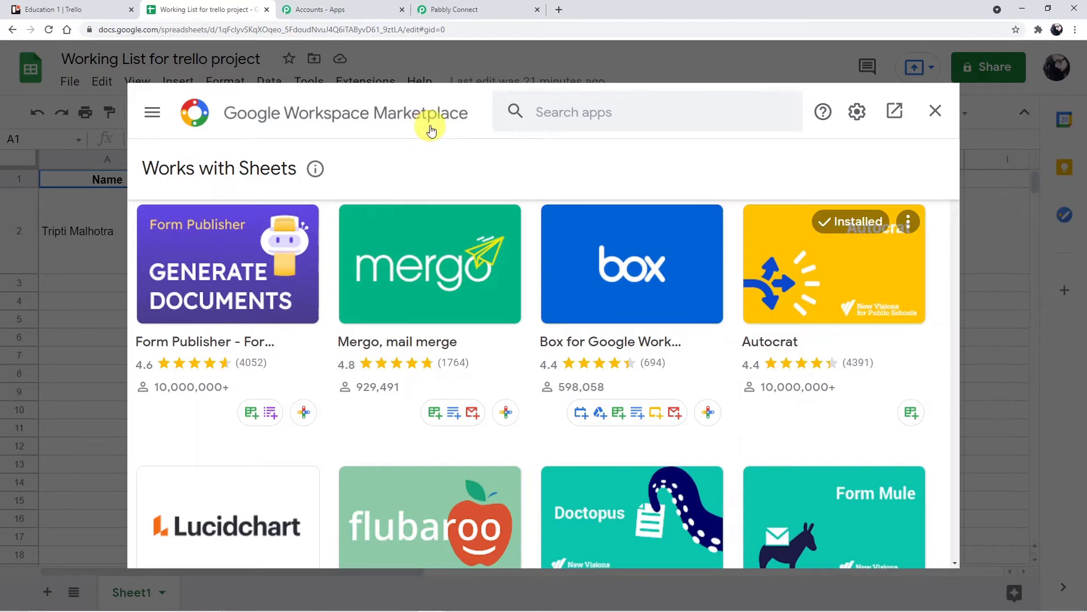
pyautogui.click(549, 108)
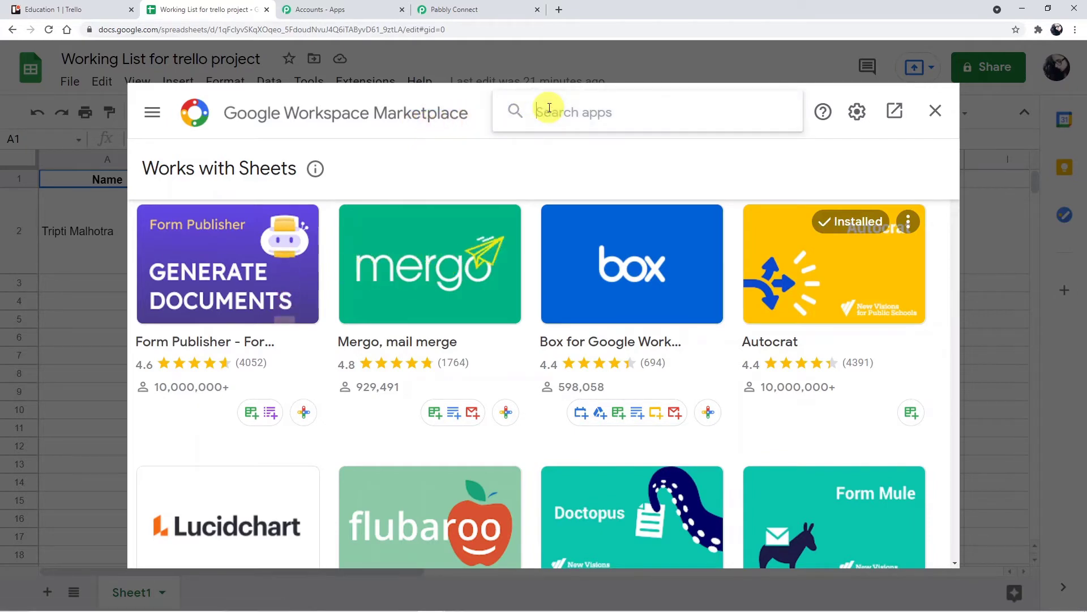
pyautogui.write('pabbly')
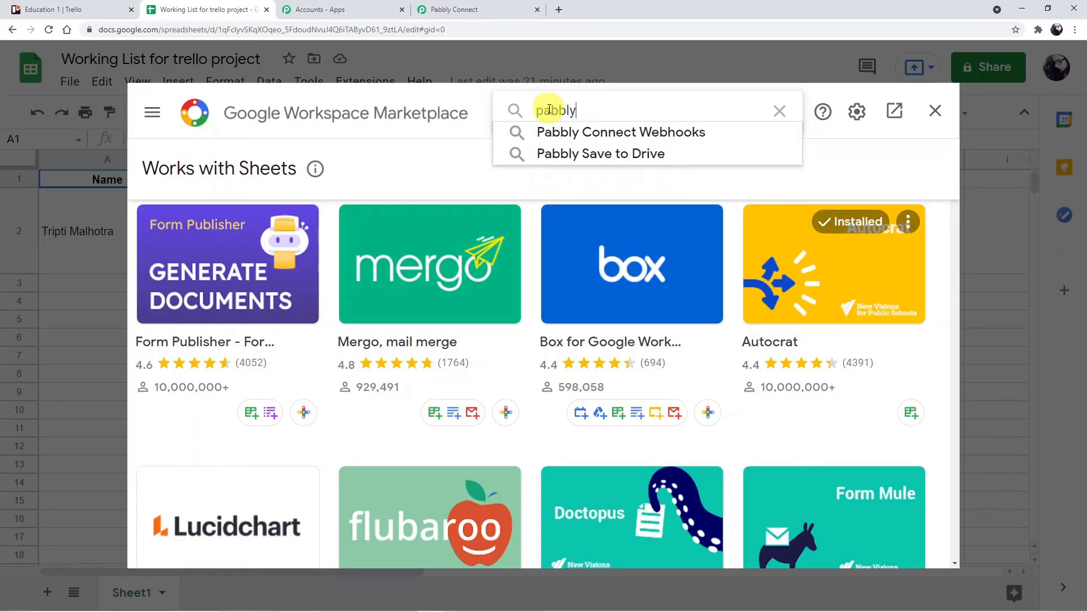
pyautogui.click(552, 131)
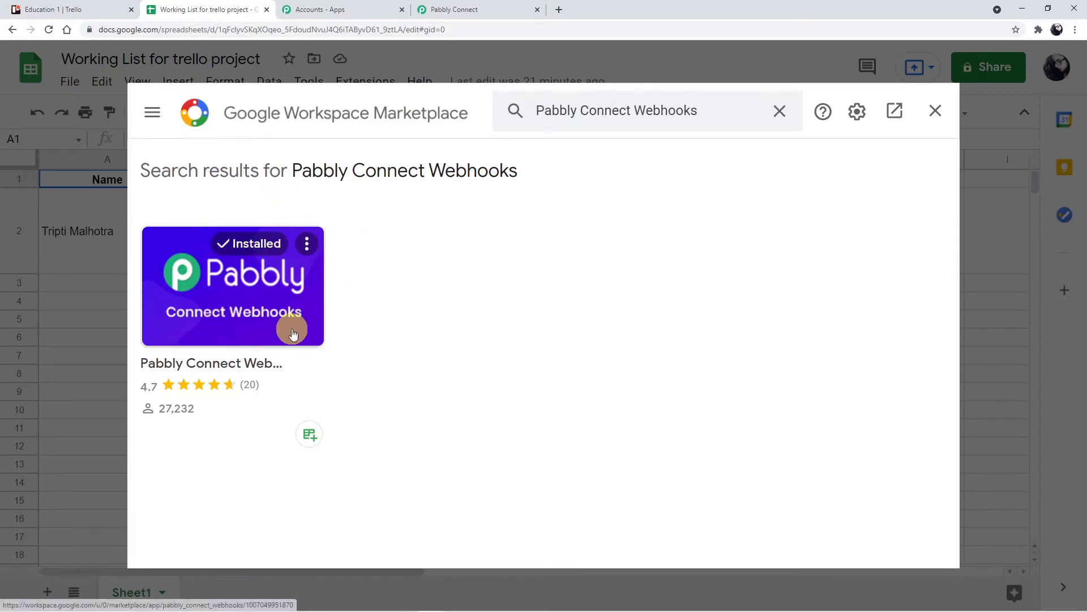
pyautogui.click(931, 111)
# - Reload the spreadsheet and reopen the Extensions menu
pyautogui.click(434, 29)
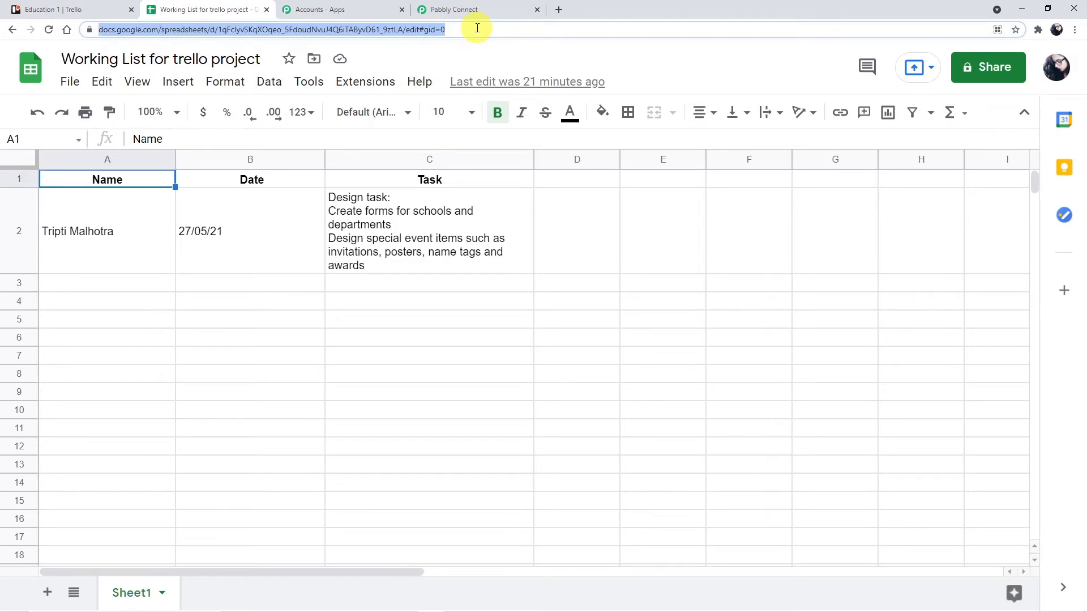
pyautogui.press('Return')
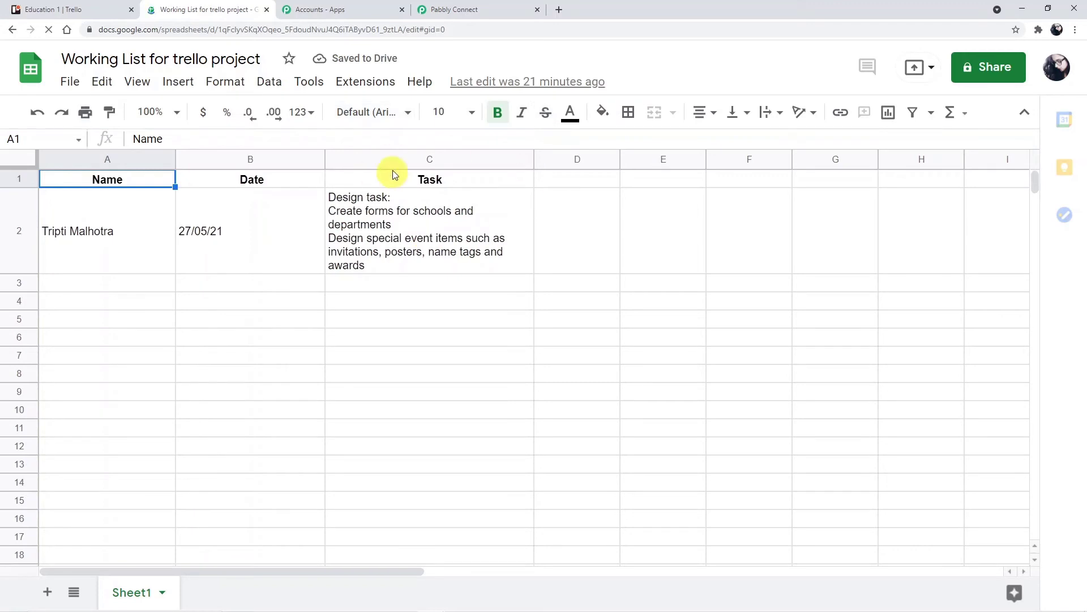
pyautogui.click(372, 82)
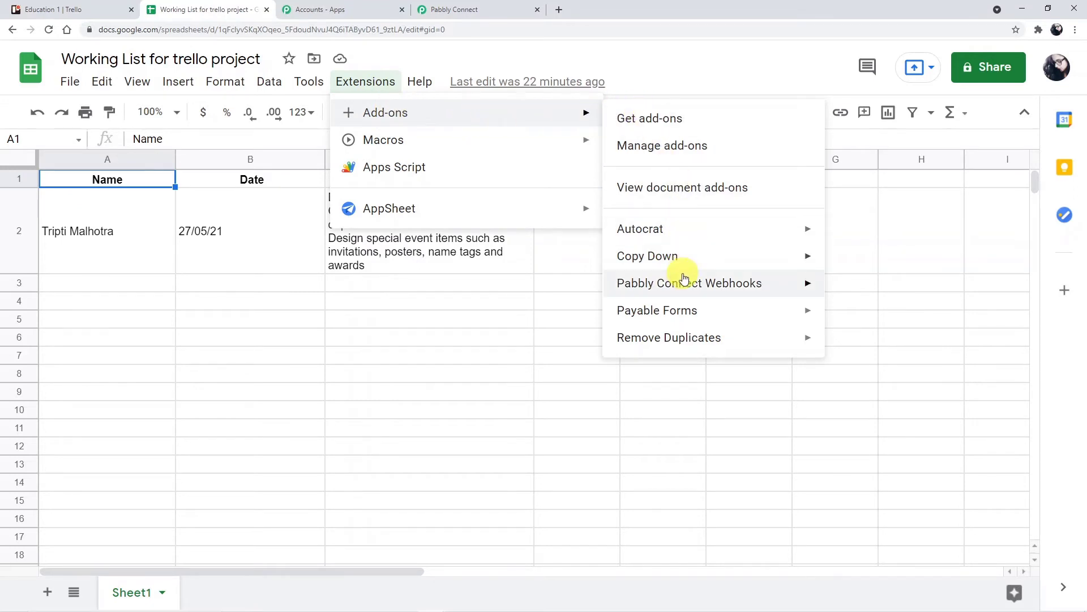
# - Start the Pabbly Connect Webhooks initial setup and paste in the workflow's webhook URL
pyautogui.moveTo(684, 279)
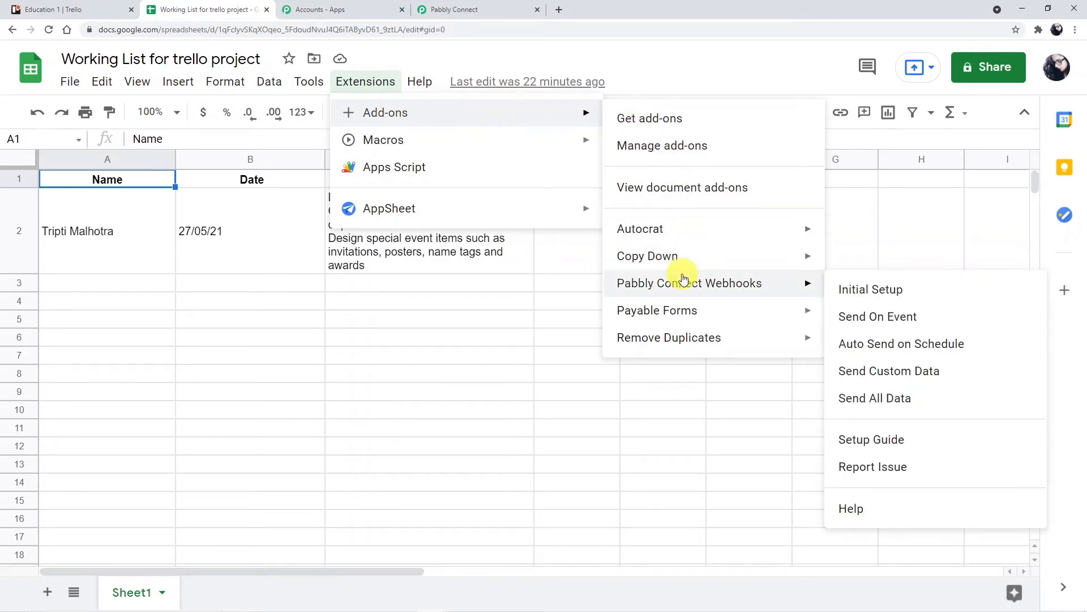
pyautogui.click(848, 291)
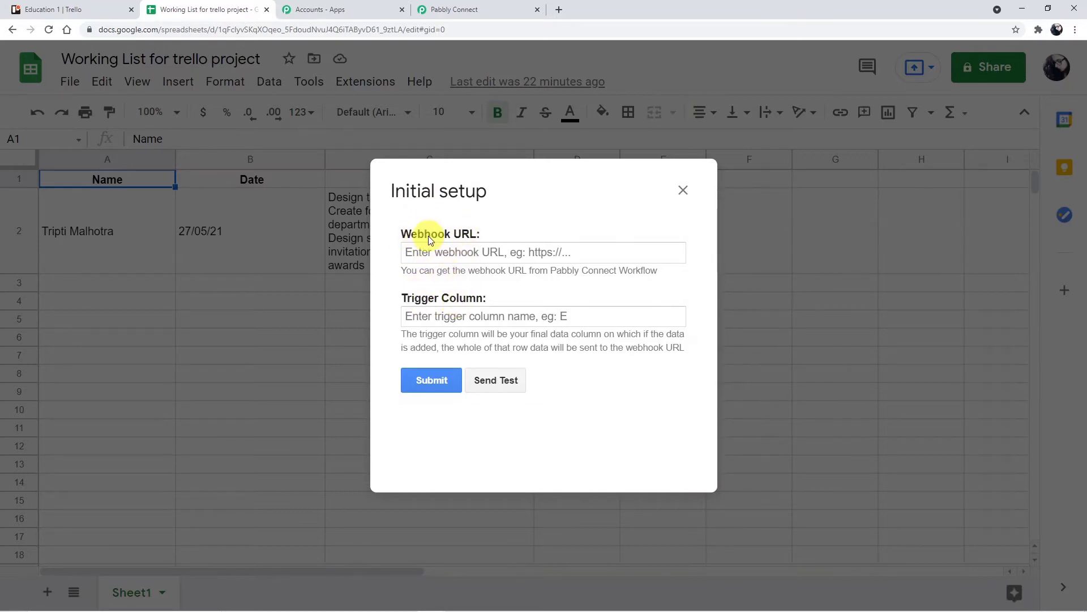
pyautogui.click(441, 10)
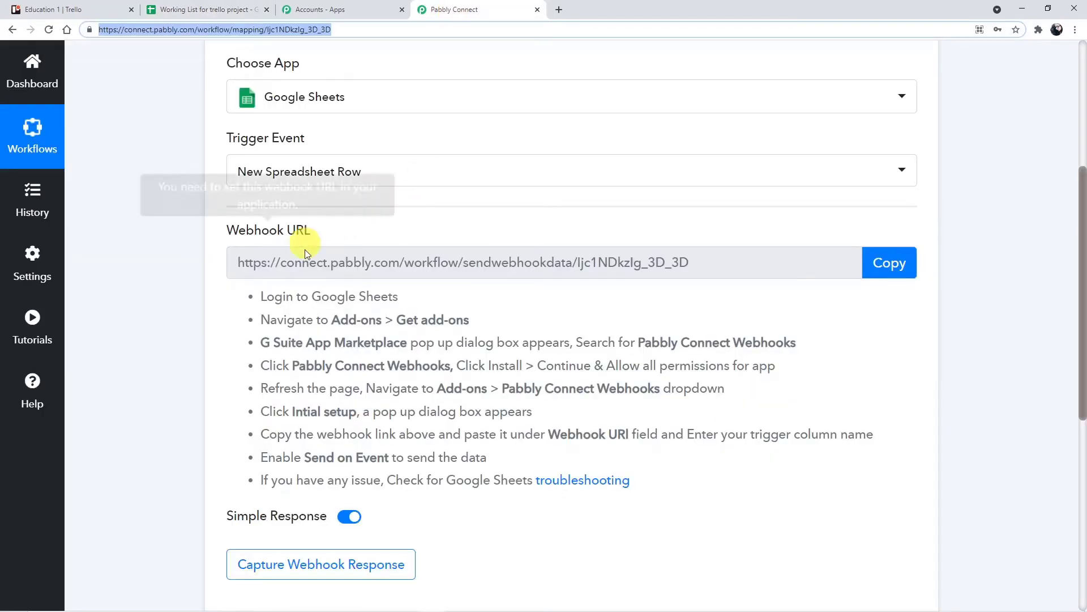
pyautogui.click(892, 263)
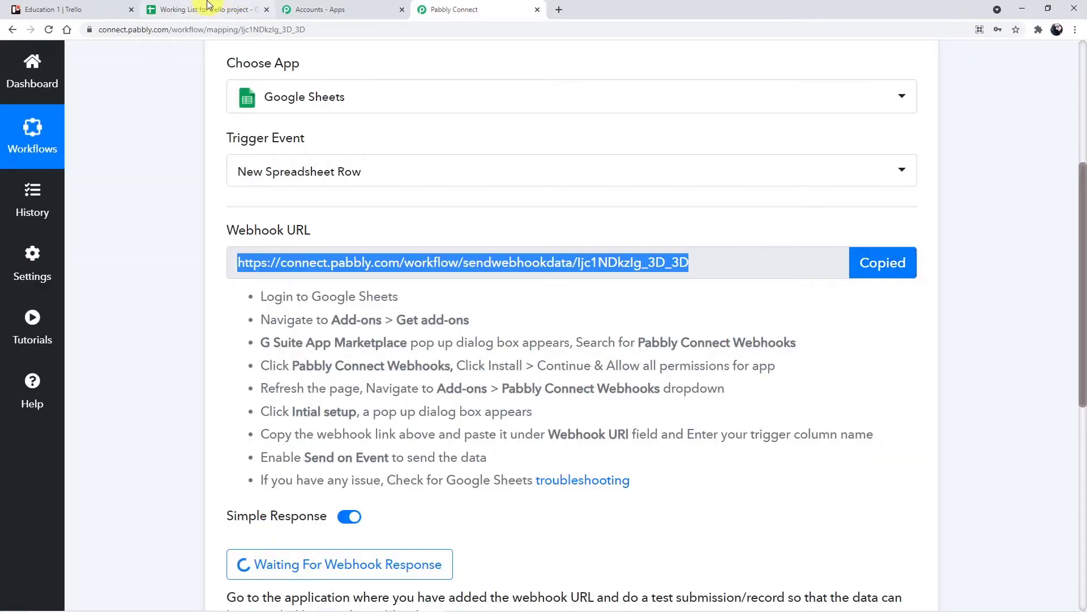
pyautogui.click(209, 10)
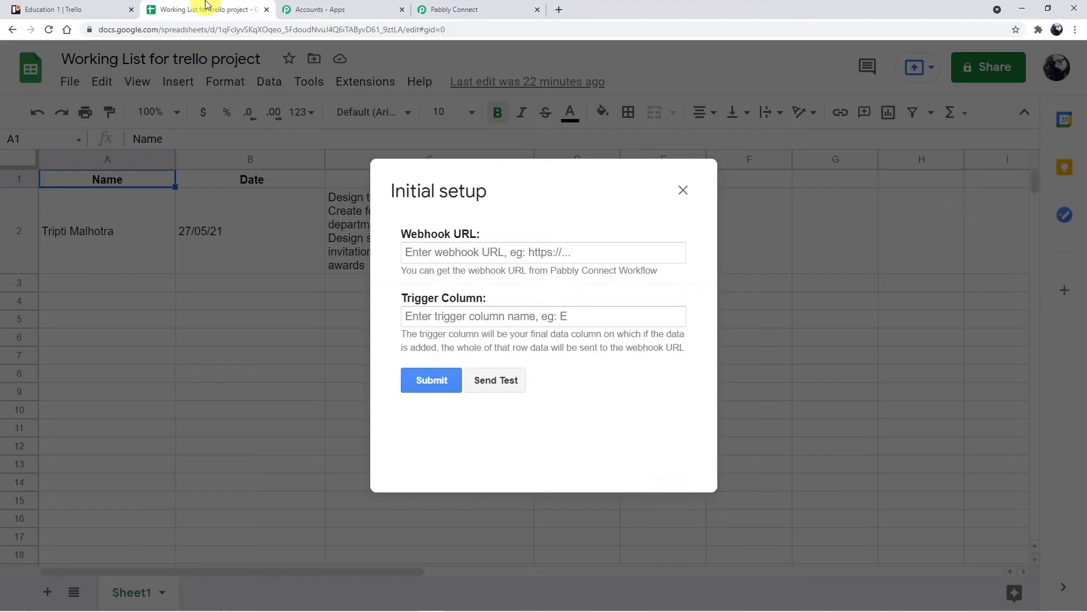
pyautogui.click(406, 253)
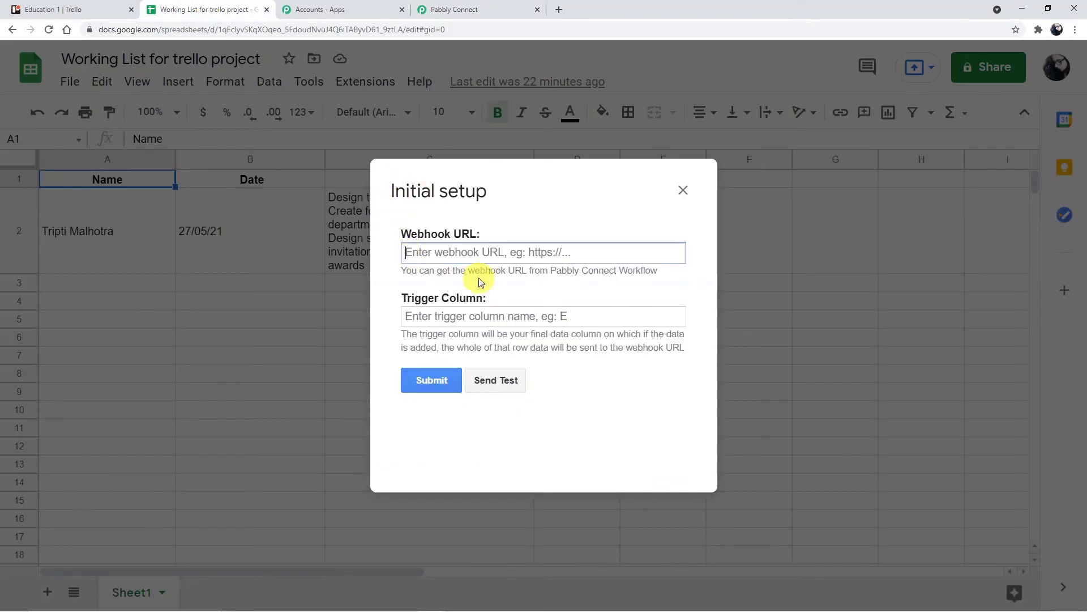
pyautogui.hotkey('ctrl', 'v')
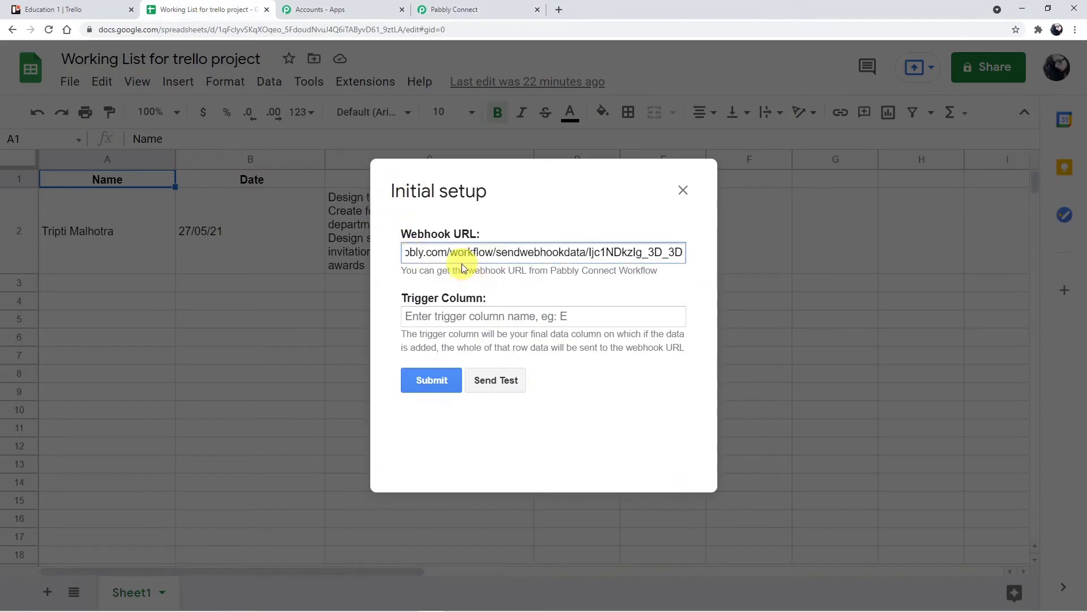
# - Set the trigger column to C and return to Pabbly's Waiting For Webhook Response
pyautogui.click(457, 314)
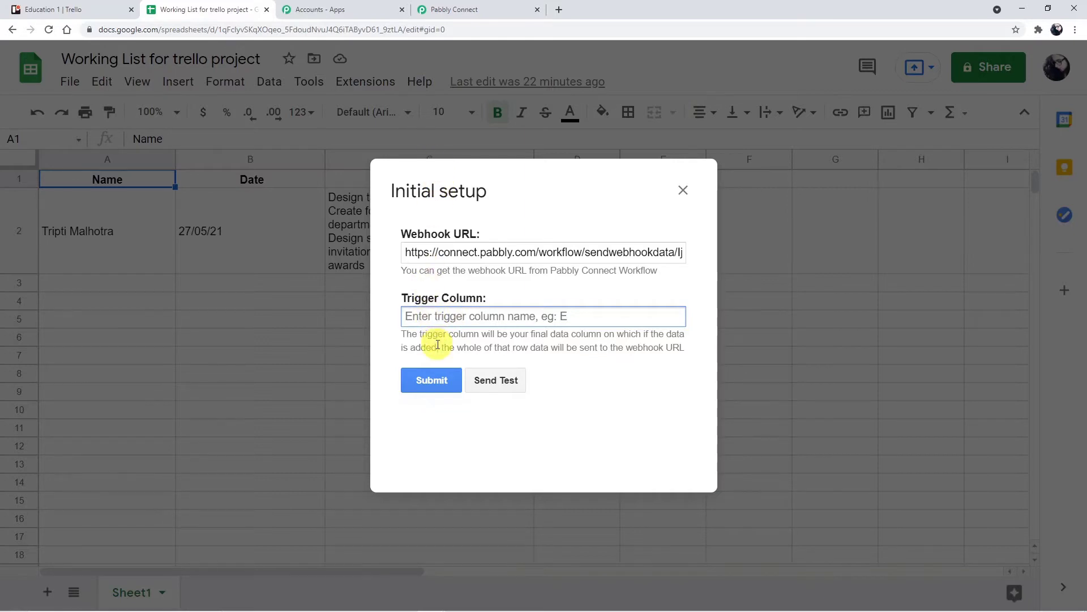
pyautogui.write('C')
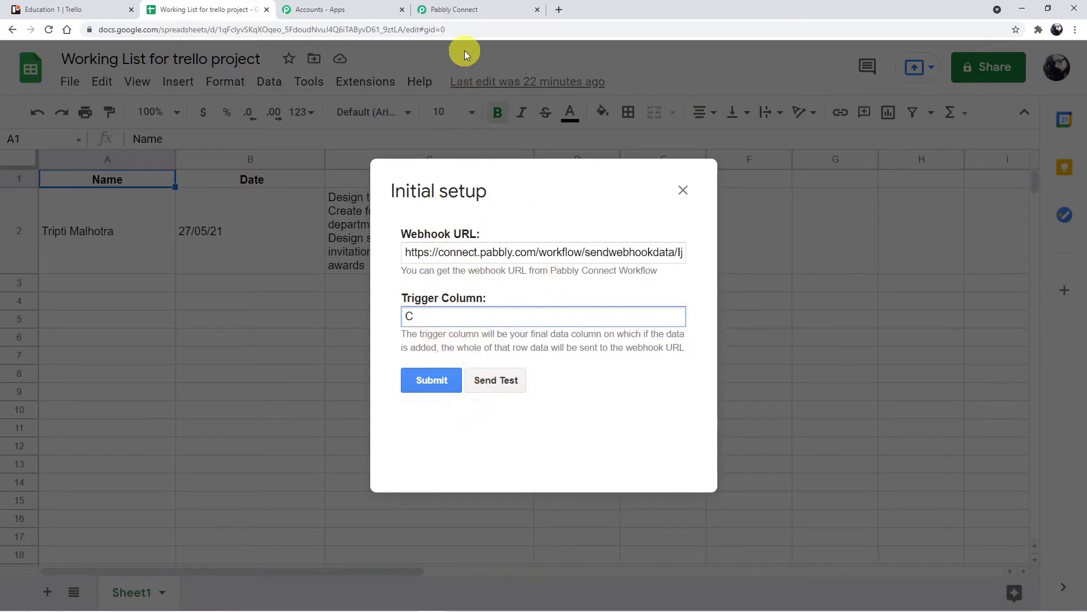
pyautogui.click(468, 10)
pyautogui.scroll(-3, 459, 189)
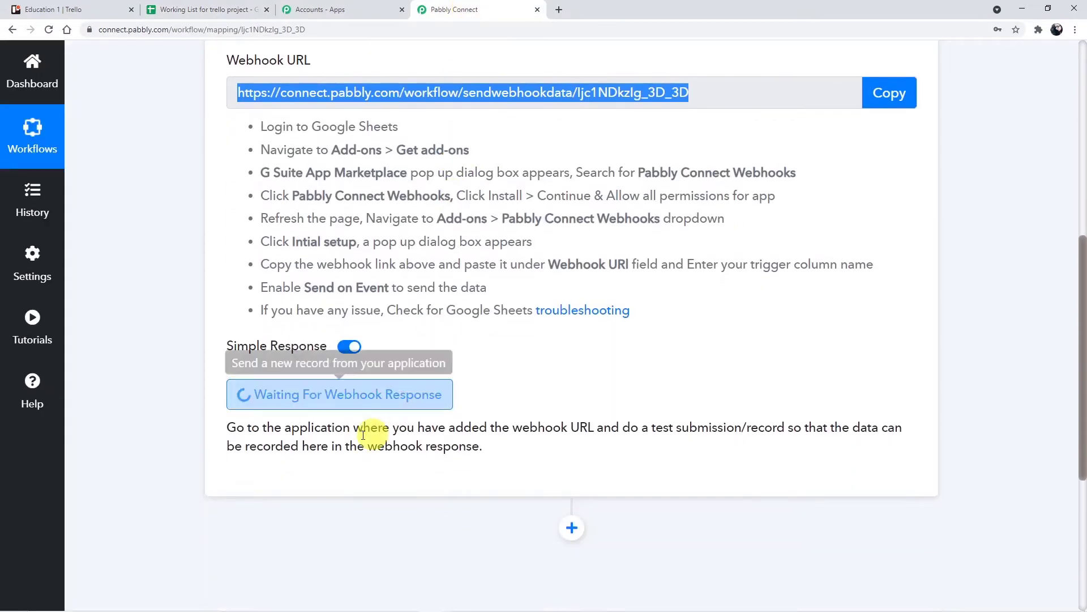
# - Send sheet row 2 as a test to the Pabbly webhook and submit the setup with trigger column C
pyautogui.click(319, 399)
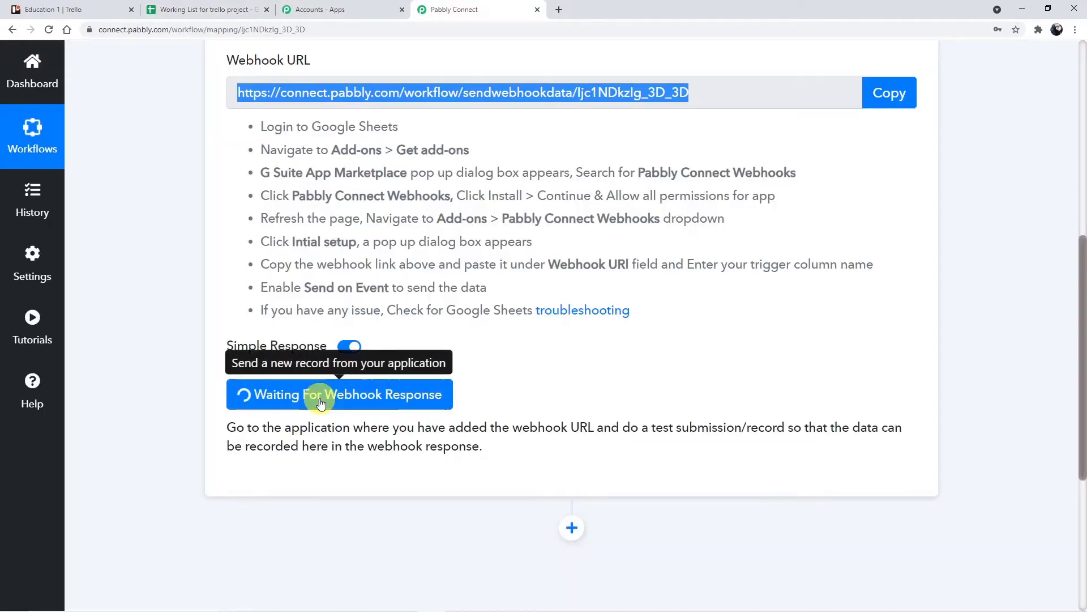
pyautogui.click(166, 7)
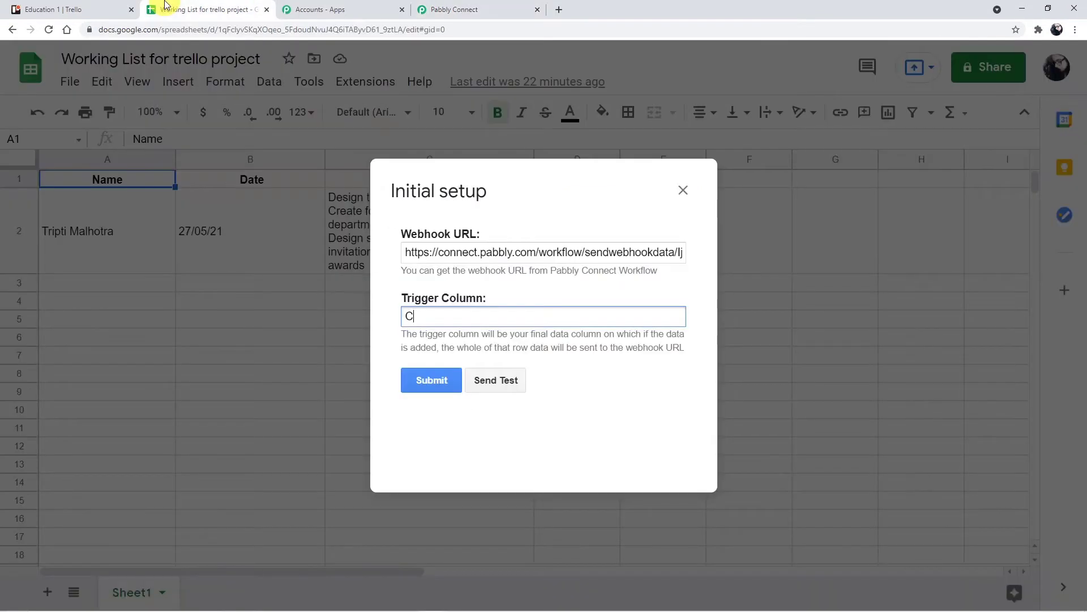
pyautogui.click(505, 379)
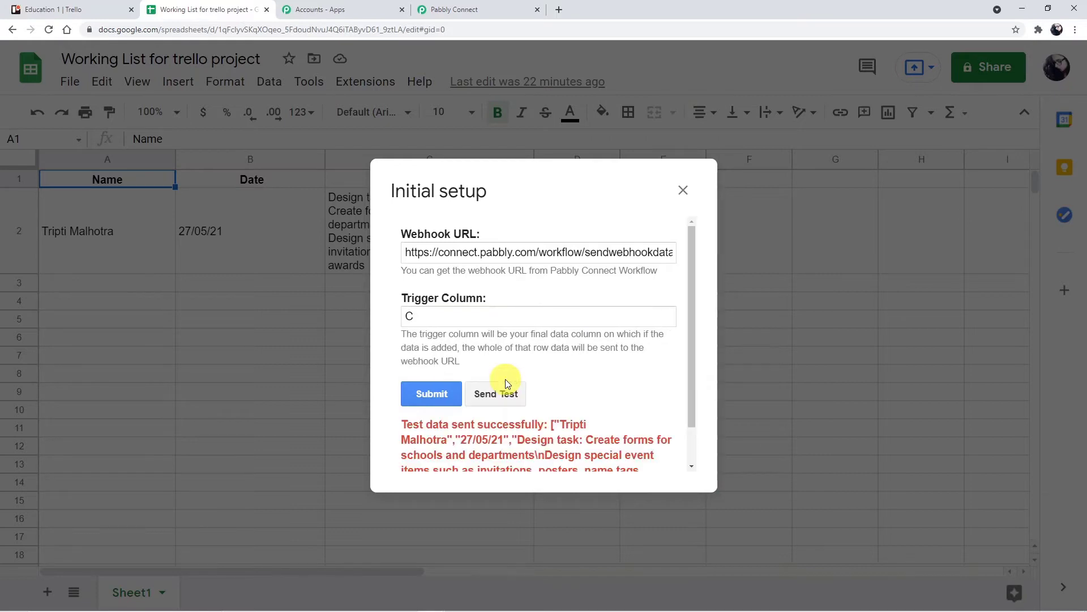
pyautogui.scroll(-1, 505, 379)
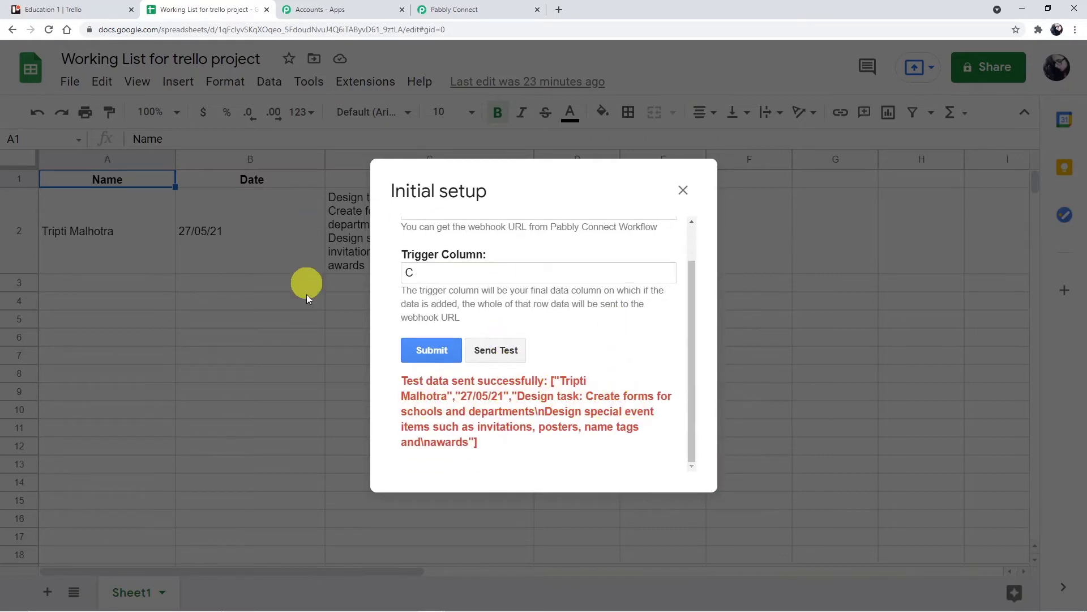
pyautogui.click(444, 353)
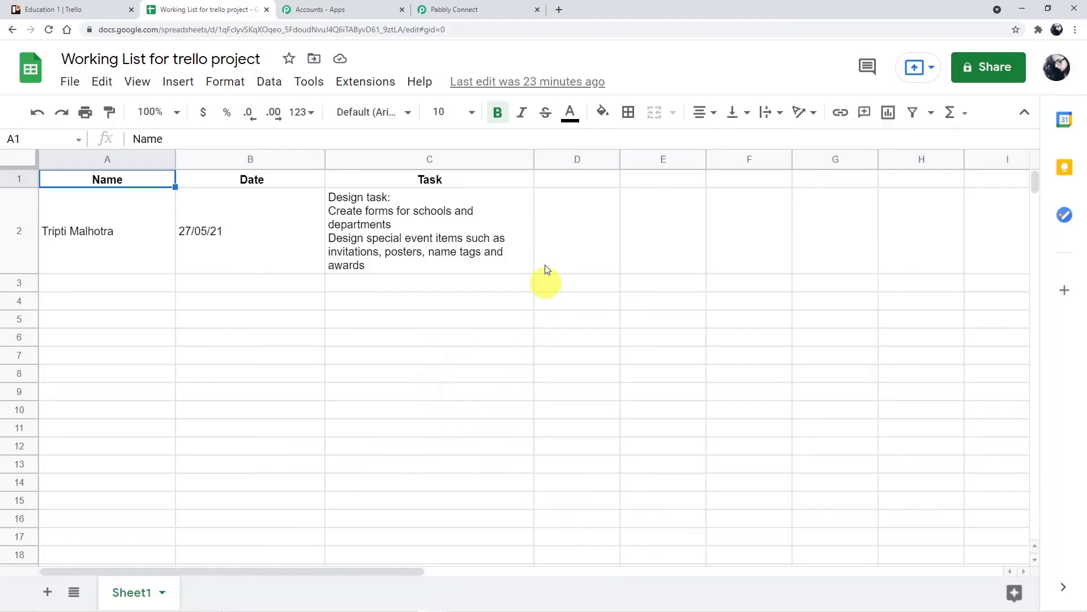
# - Turn on Send On Event in the Pabbly Connect Webhooks add-on
pyautogui.click(358, 86)
pyautogui.moveTo(368, 111)
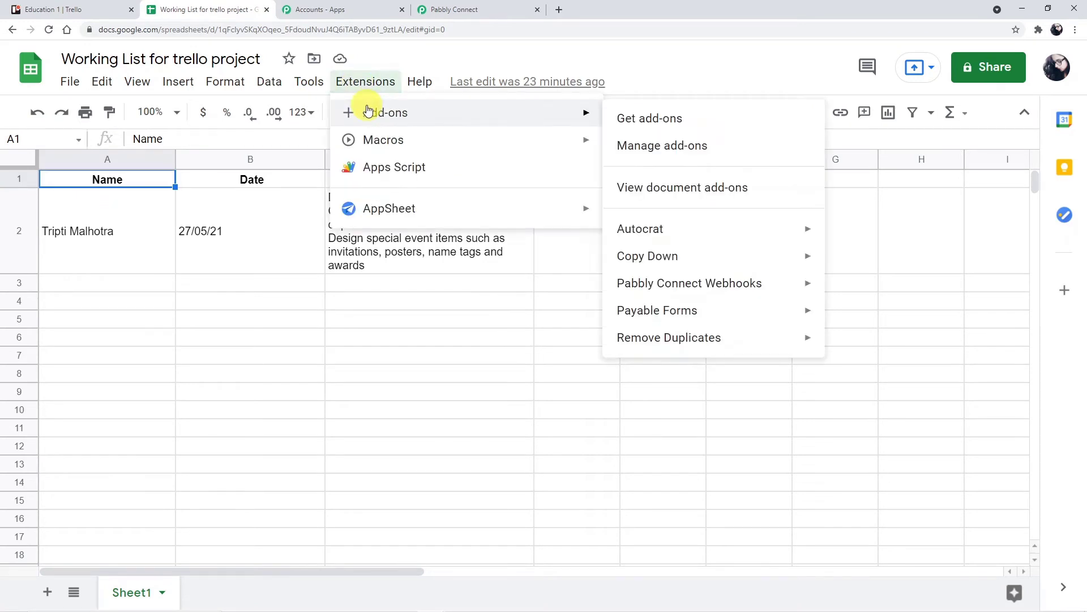
pyautogui.moveTo(713, 286)
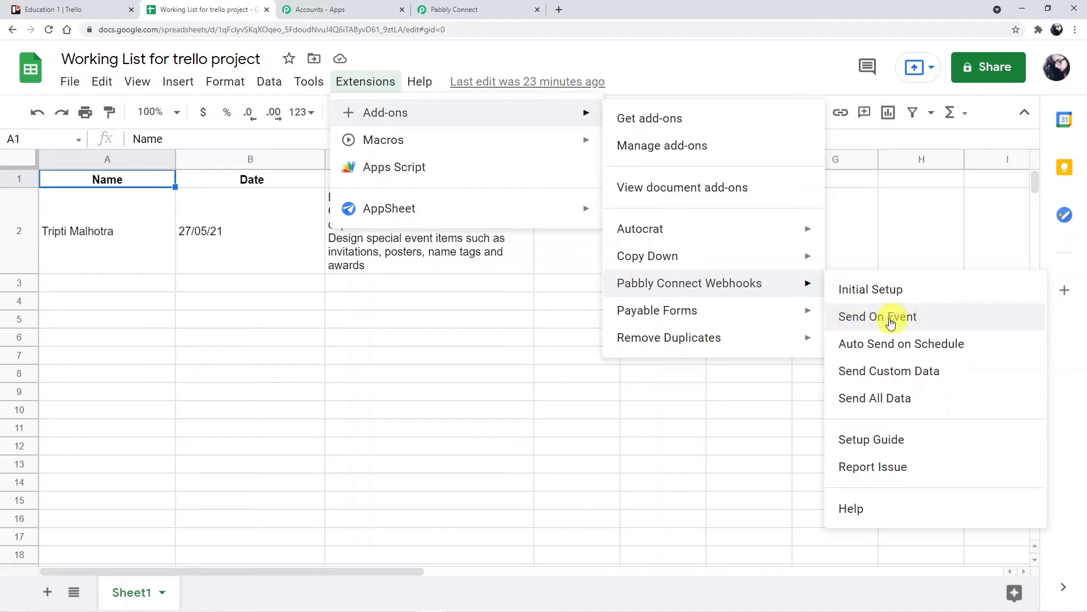
pyautogui.click(840, 319)
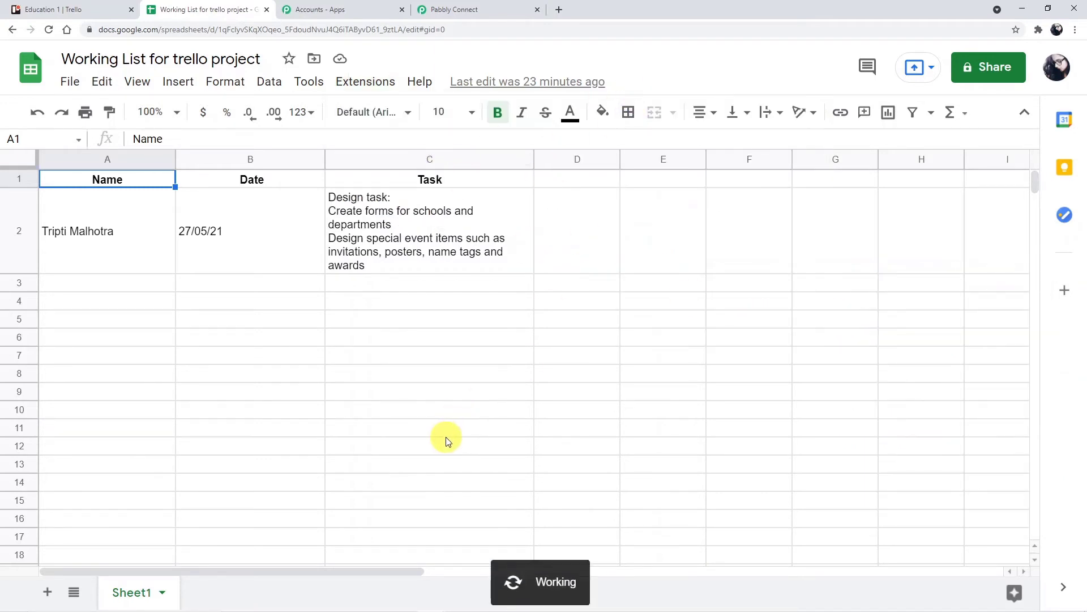
# - Confirm Send On Event is ticked in the add-on menu, then close the menus
pyautogui.click(375, 91)
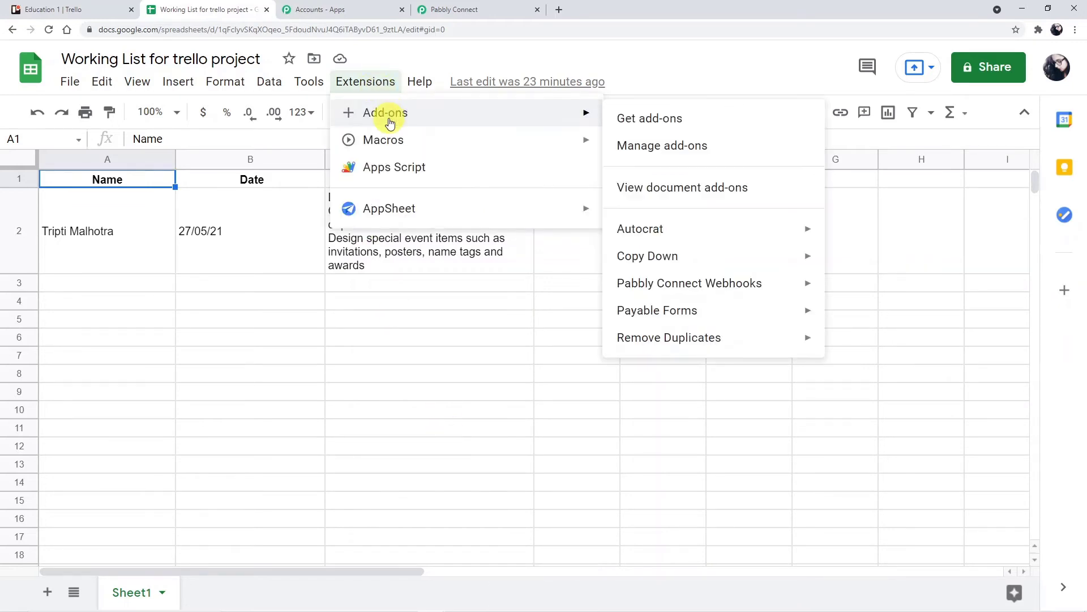
pyautogui.moveTo(687, 281)
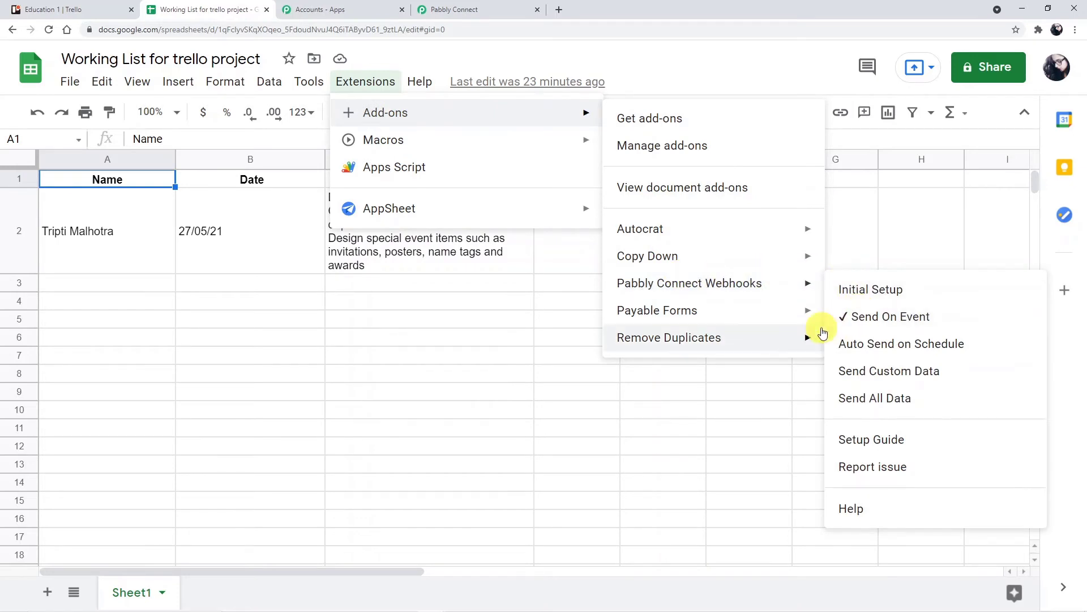
pyautogui.moveTo(801, 292)
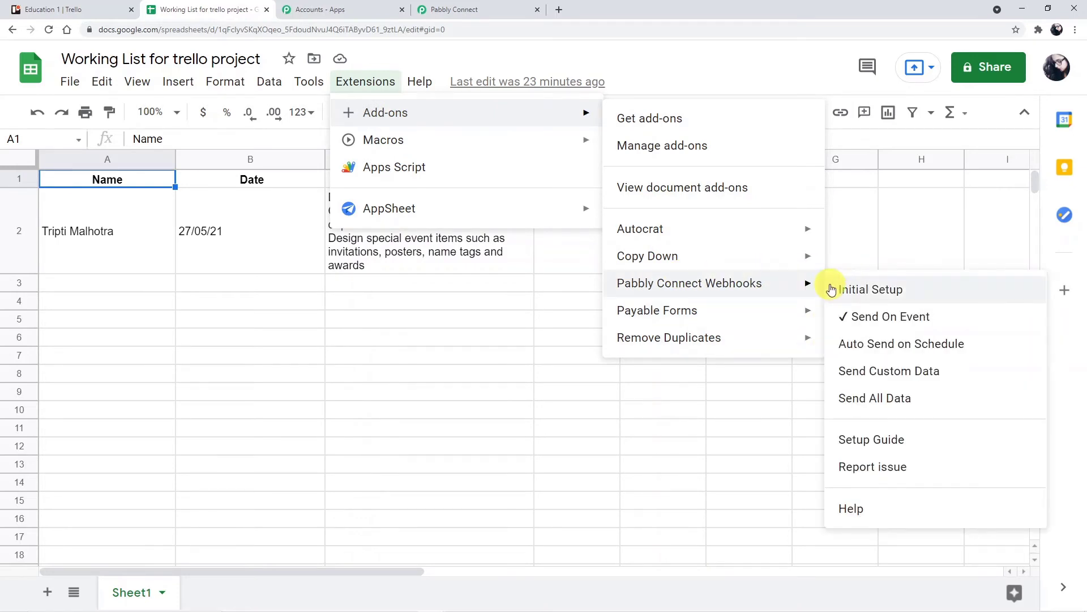
pyautogui.click(763, 409)
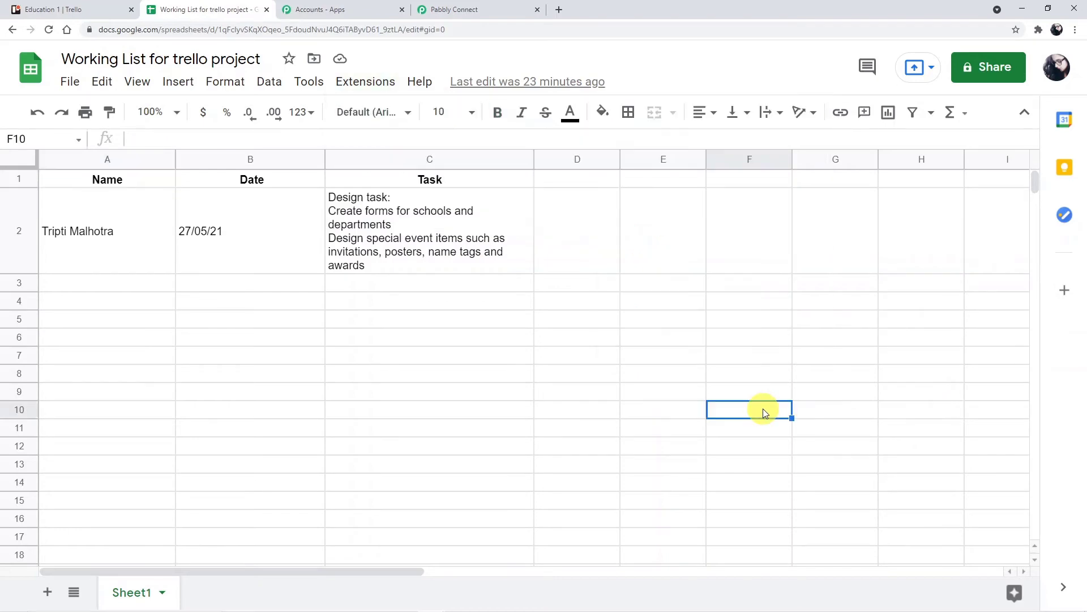
# - Show the Response Received data in Pabbly Connect: Name, Date 27/05/21 and the Task value
pyautogui.click(486, 11)
pyautogui.scroll(-5, 498, 241)
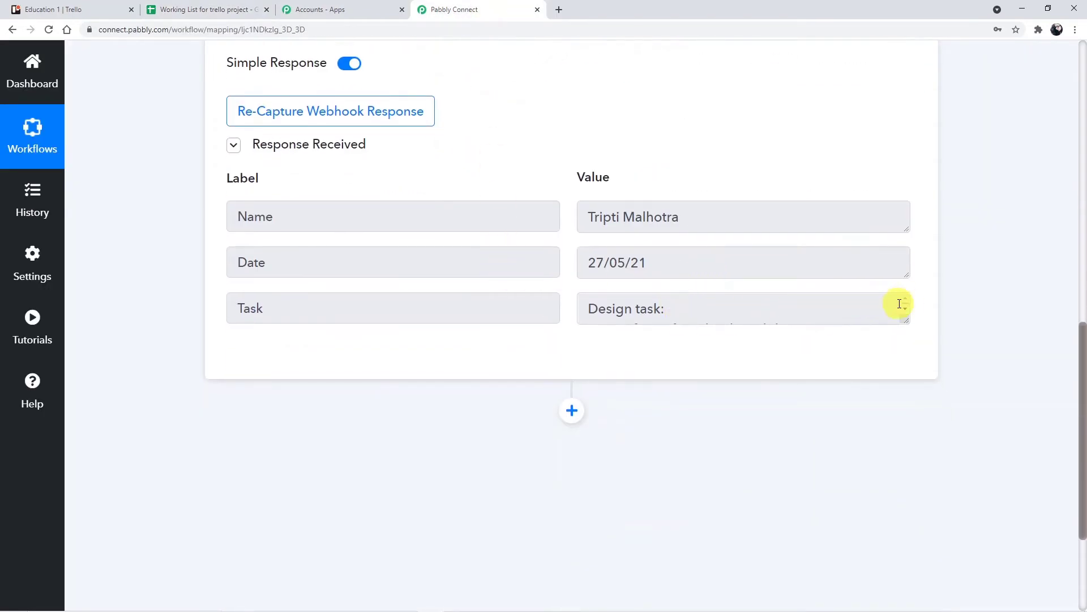
pyautogui.scroll(-3, 906, 308)
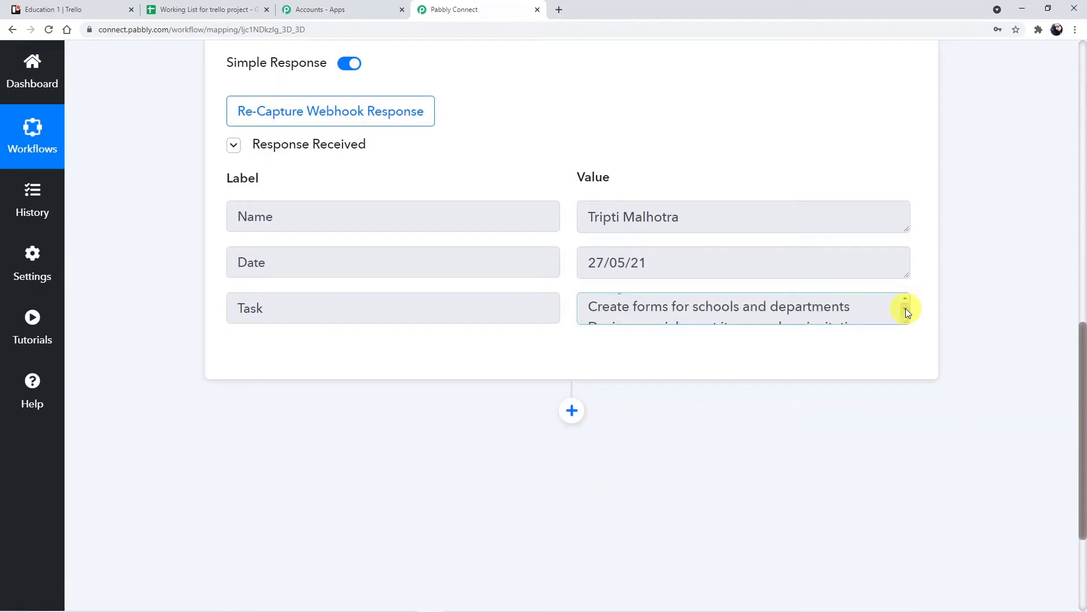
pyautogui.scroll(-2, 906, 309)
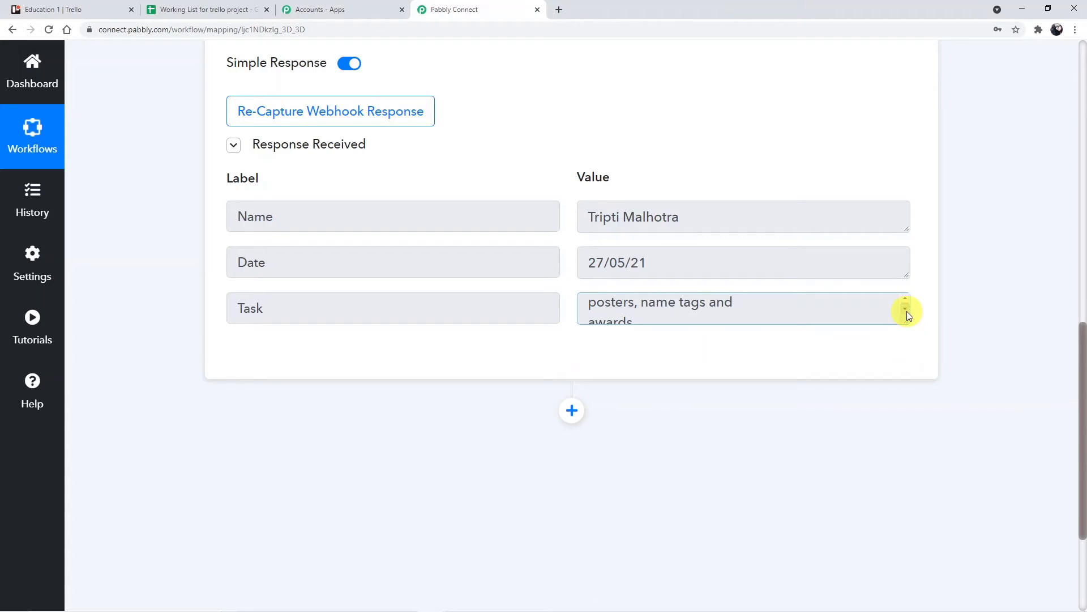
pyautogui.scroll(5, 735, 308)
pyautogui.moveTo(1083, 367)
pyautogui.mouseDown()
pyautogui.moveTo(1071, 187)
pyautogui.moveTo(1082, 389)
pyautogui.mouseUp()
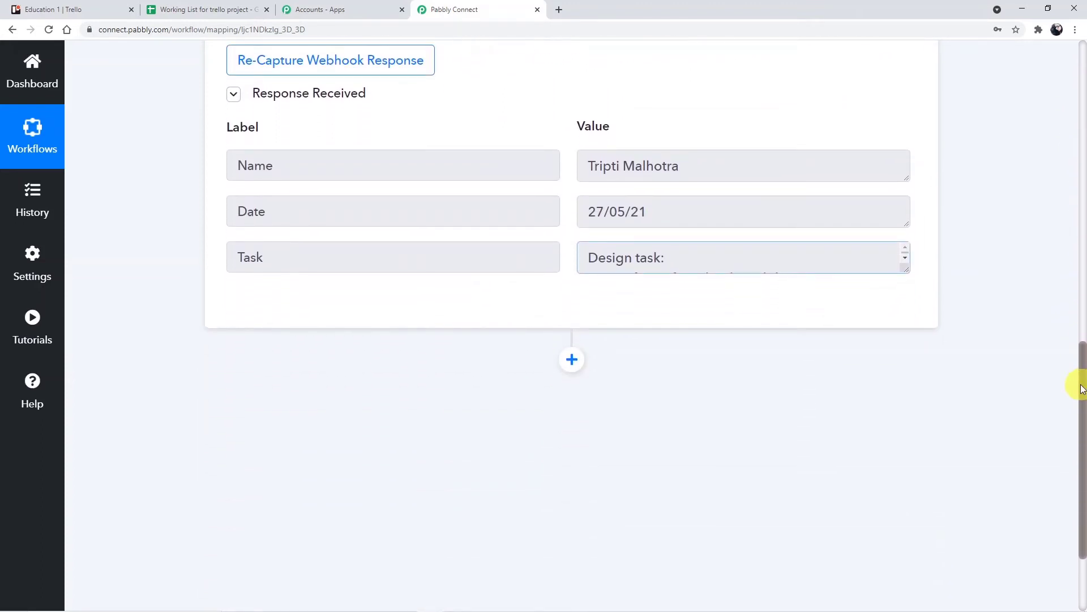
# - Add an action step after the trigger using the Trello app with the Add New Card event
pyautogui.click(569, 361)
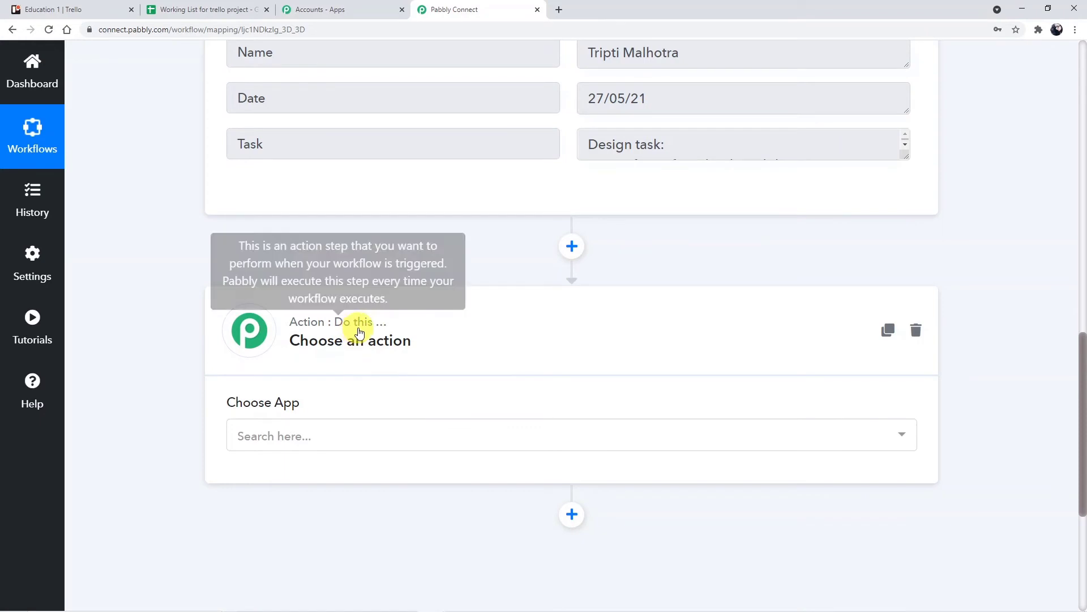
pyautogui.click(338, 439)
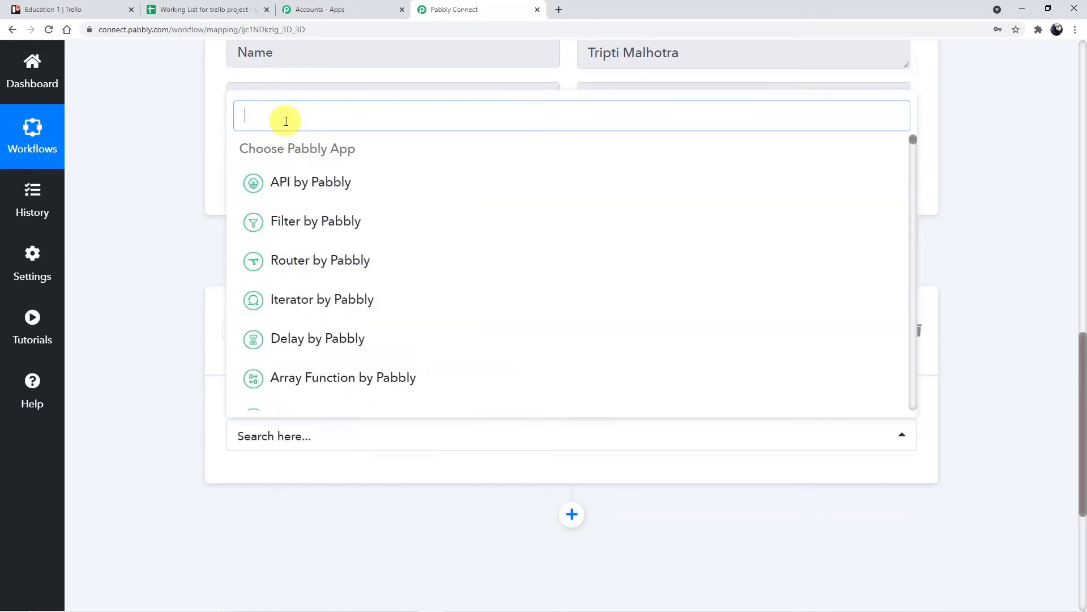
pyautogui.write('Trell')
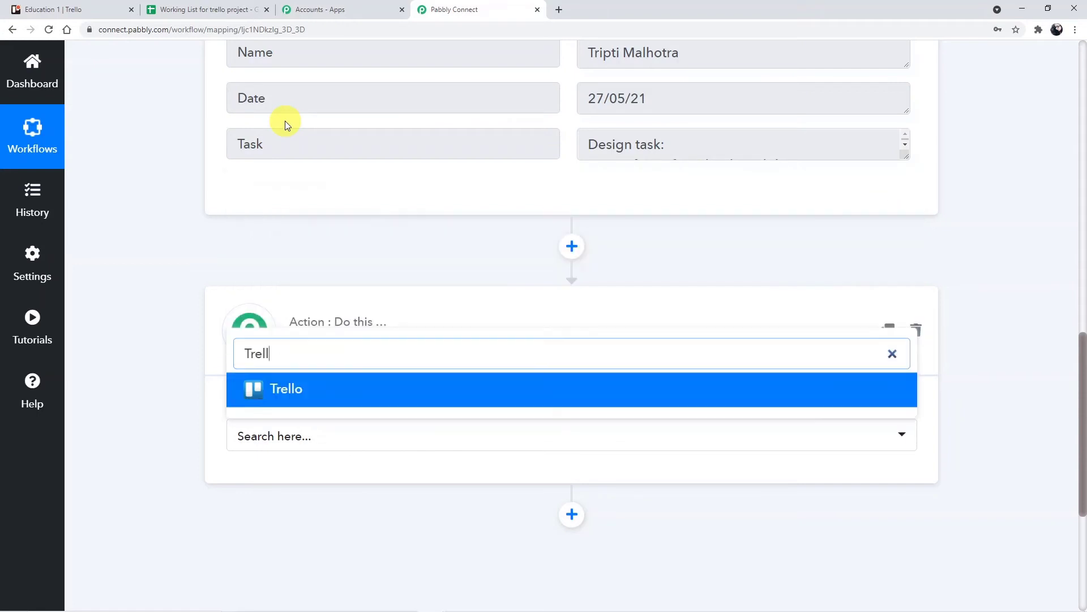
pyautogui.click(332, 395)
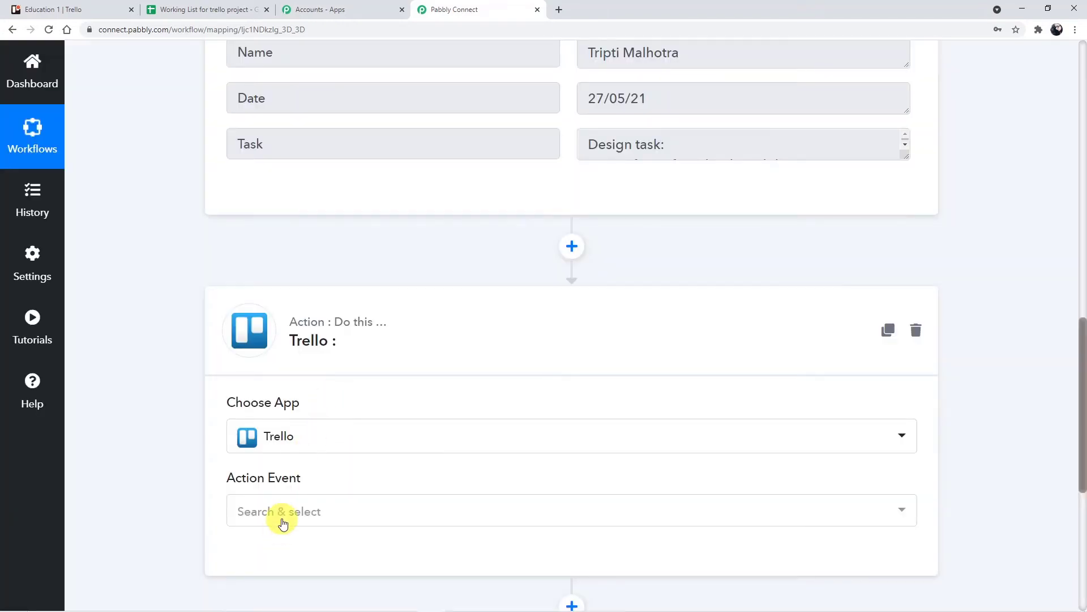
pyautogui.click(283, 523)
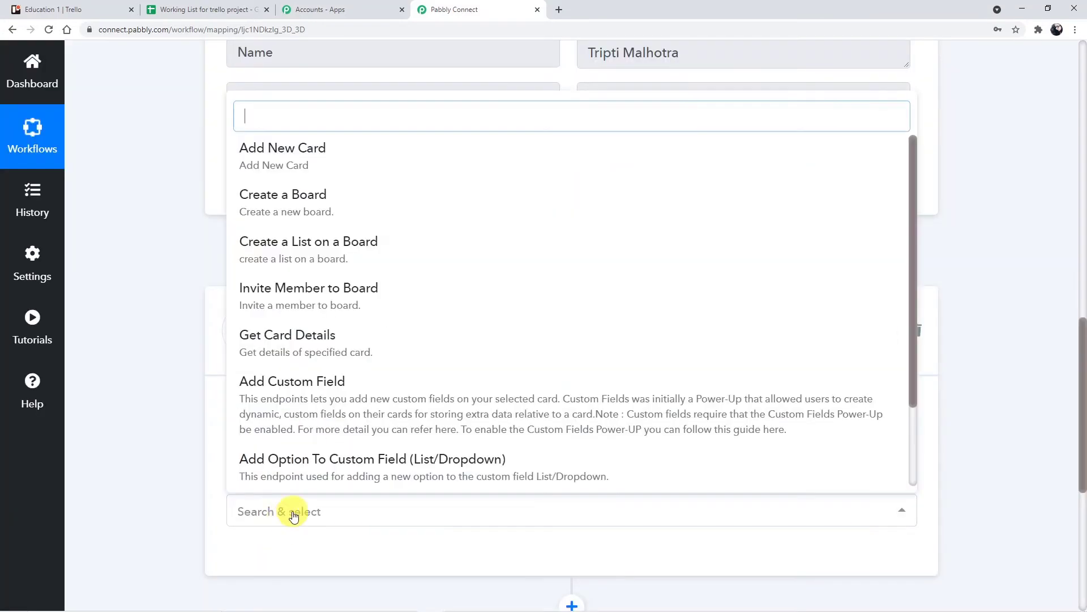
pyautogui.click(277, 147)
pyautogui.scroll(-2, 347, 194)
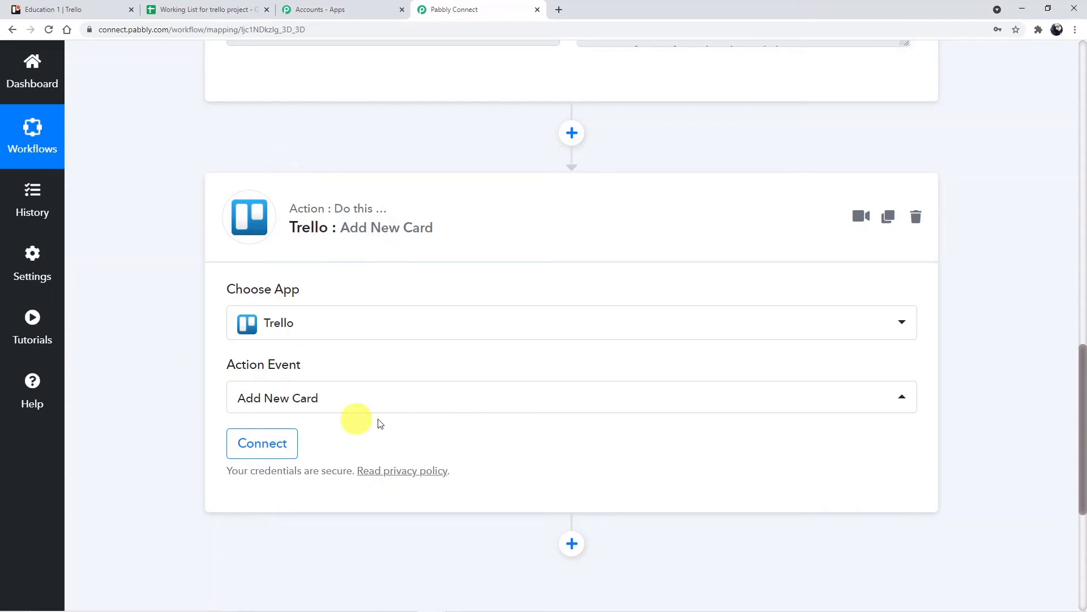
# - Start a Trello account connection and open Trello's boards page in a new tab
pyautogui.click(278, 445)
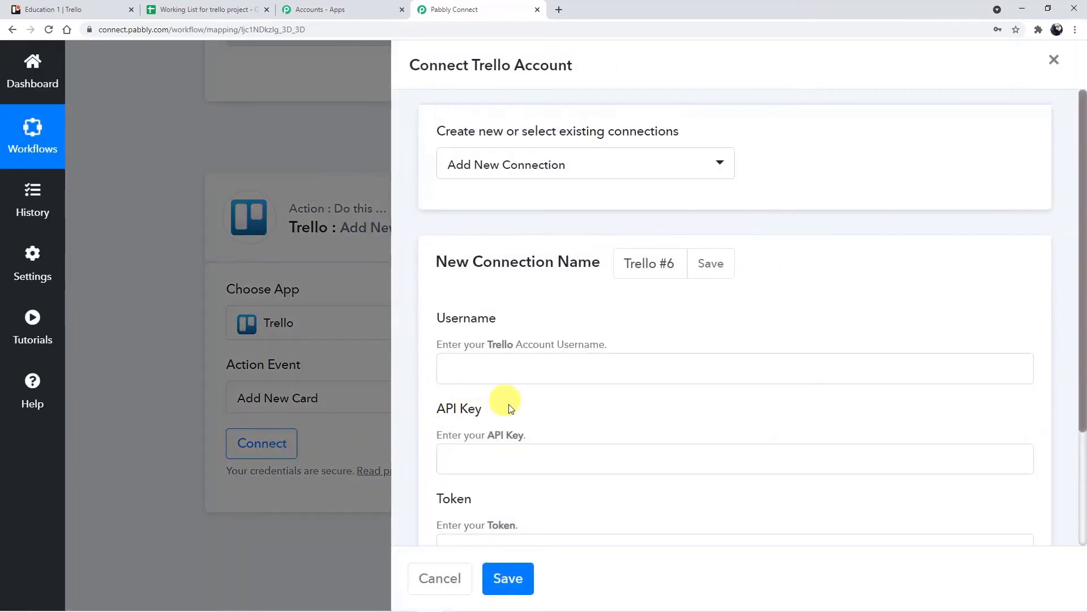
pyautogui.scroll(-1, 510, 408)
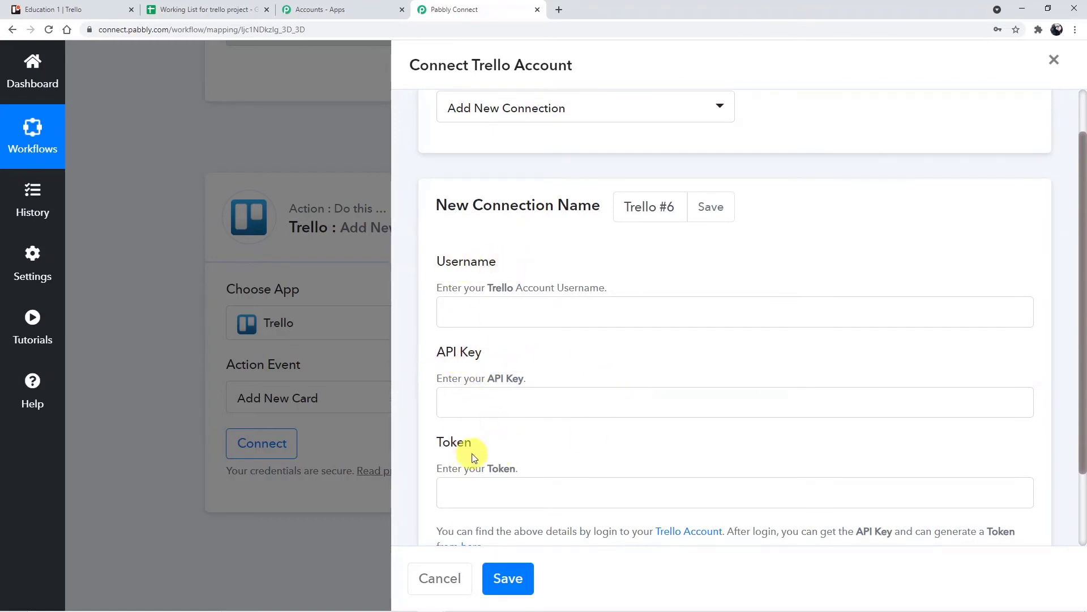
pyautogui.scroll(-2, 510, 447)
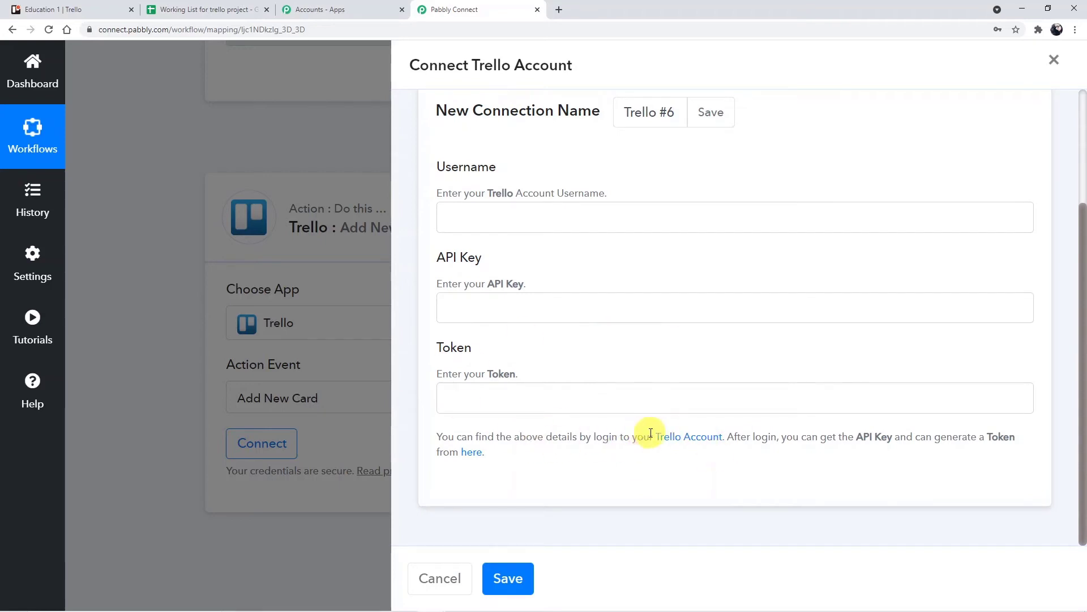
pyautogui.click(681, 436)
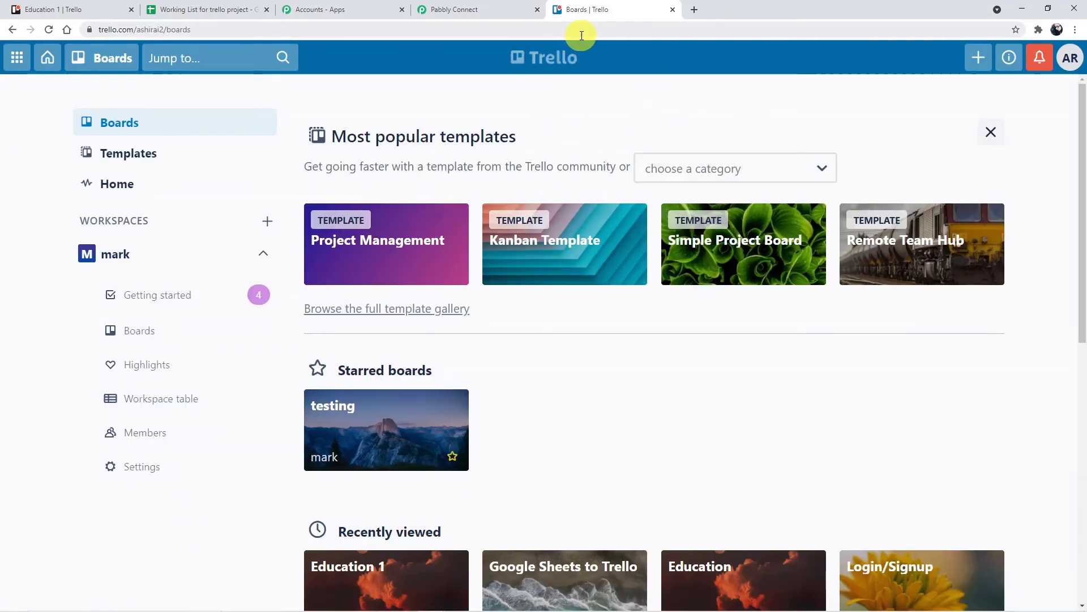
pyautogui.click(1070, 60)
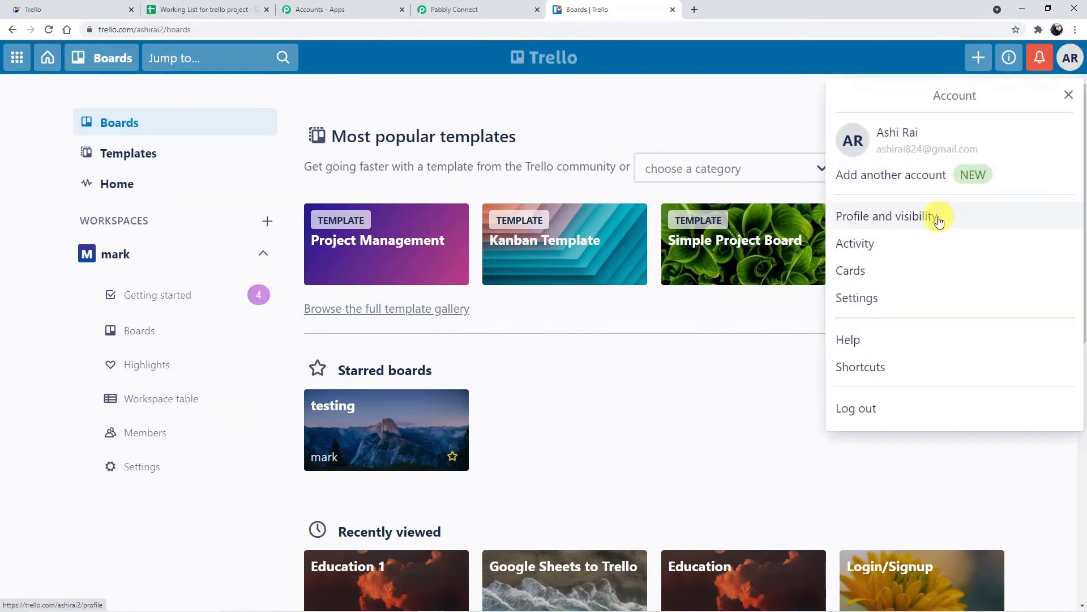
# - Copy the username from the Trello profile page and return to the Pabbly Connect tab
pyautogui.click(938, 219)
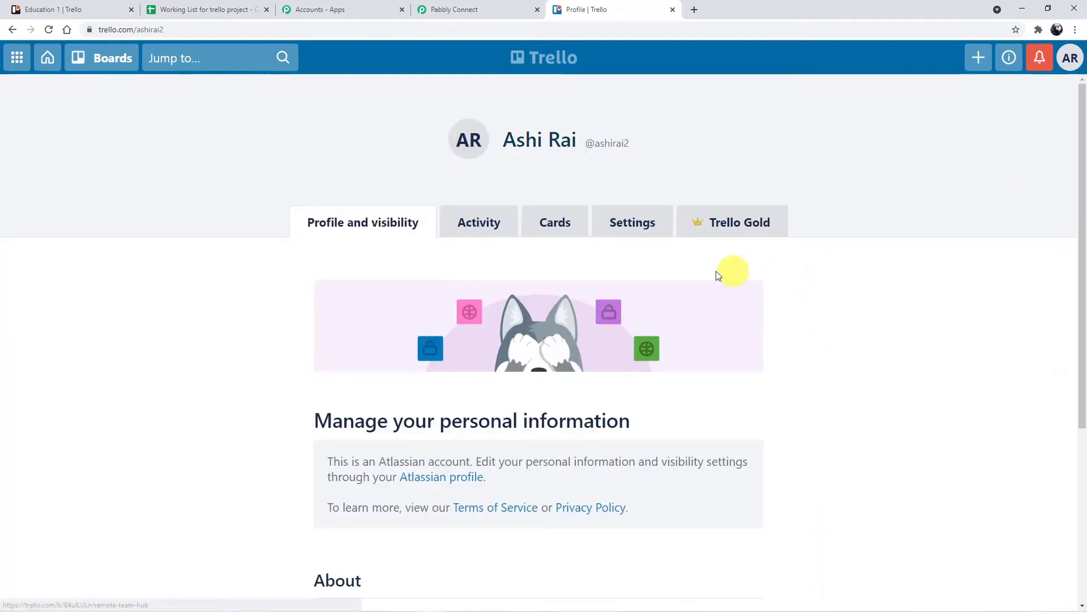
pyautogui.scroll(-5, 621, 376)
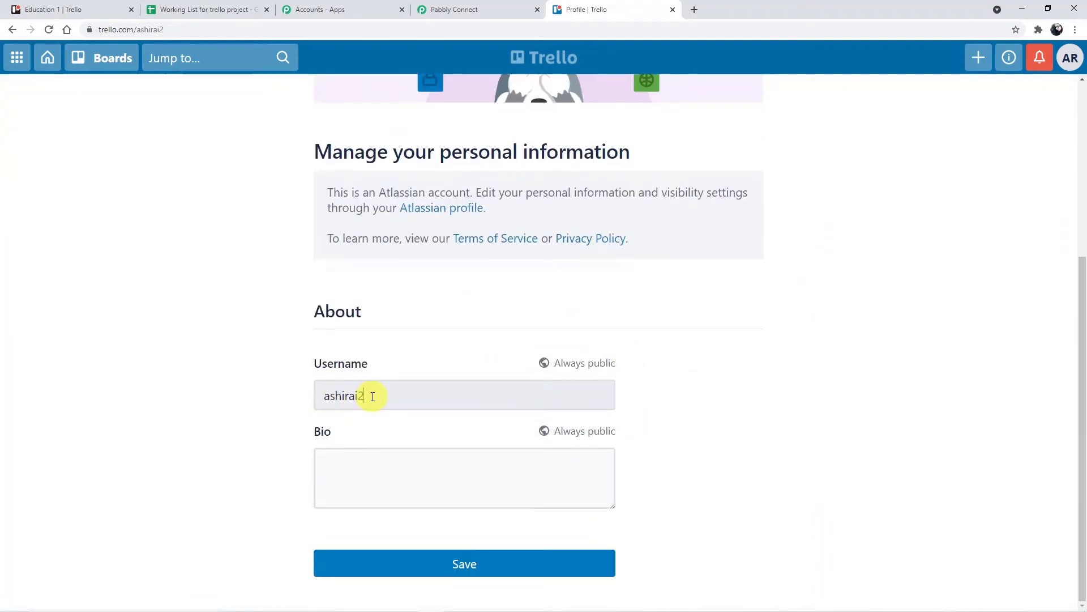
pyautogui.moveTo(373, 397); pyautogui.dragTo(327, 393)
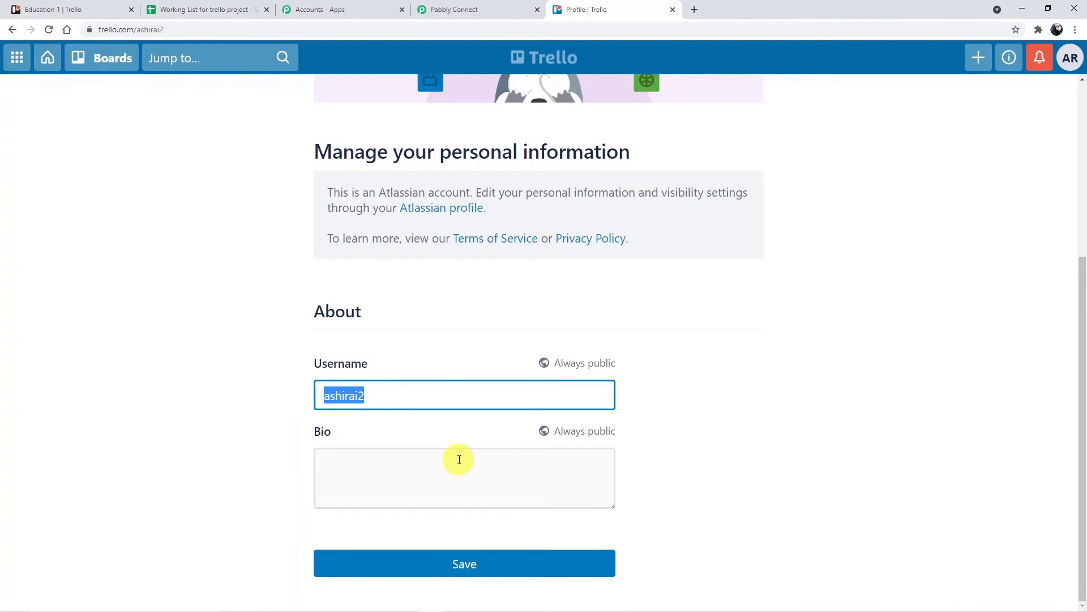
pyautogui.click(457, 6)
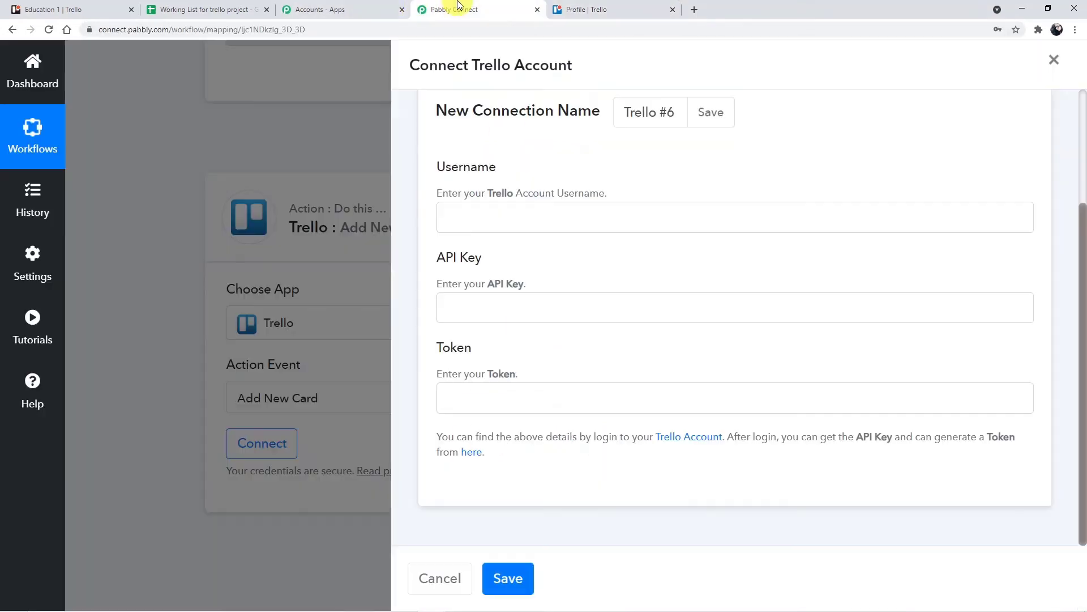
# - Enter the Trello username, then copy the API key from Trello's Developer API Keys page
pyautogui.click(499, 220)
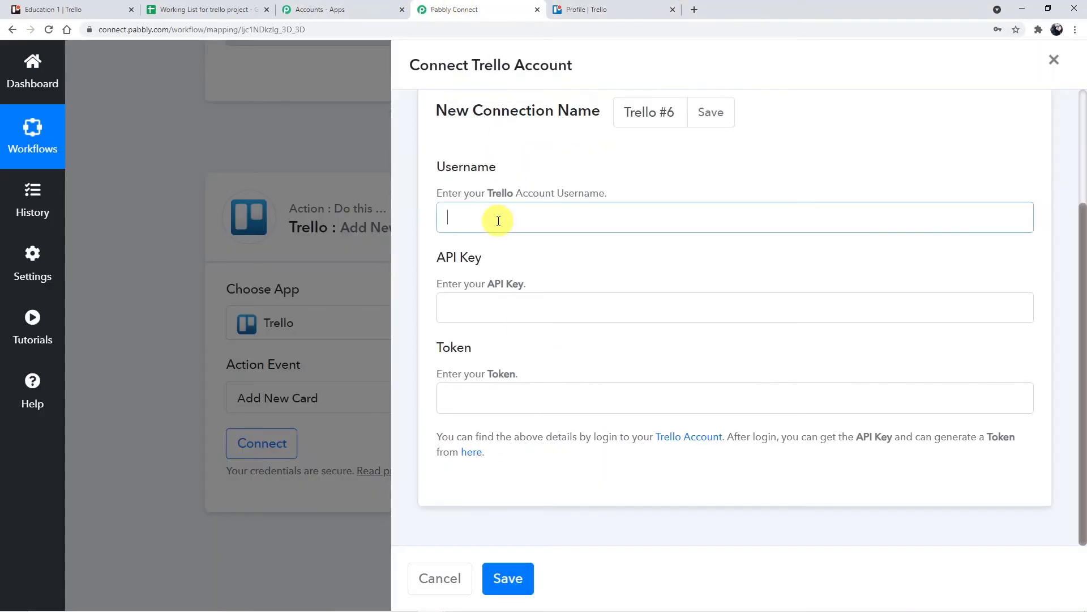
pyautogui.click(529, 305)
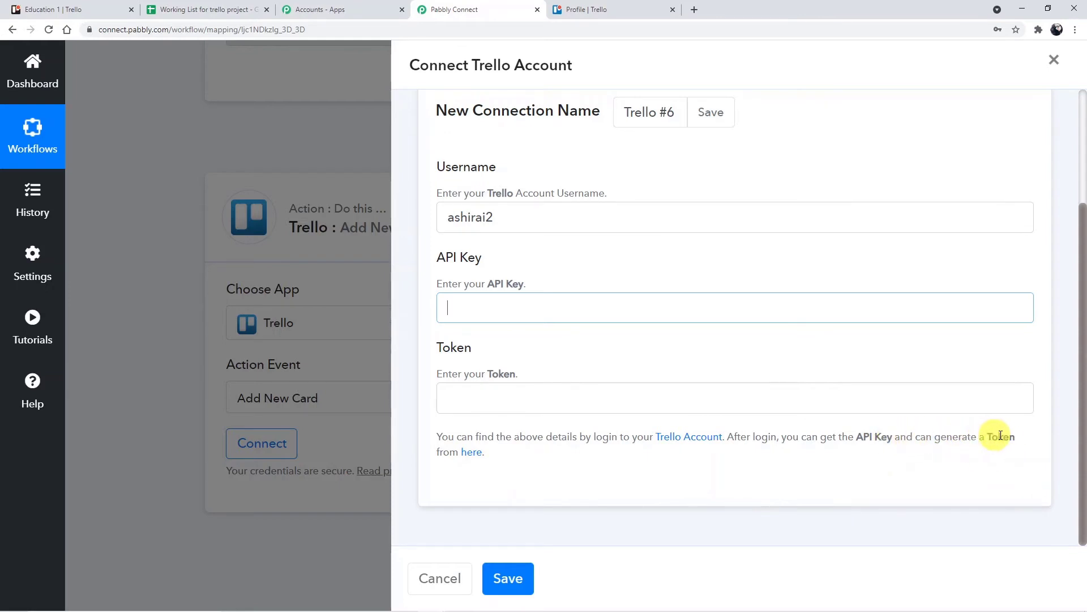
pyautogui.click(468, 453)
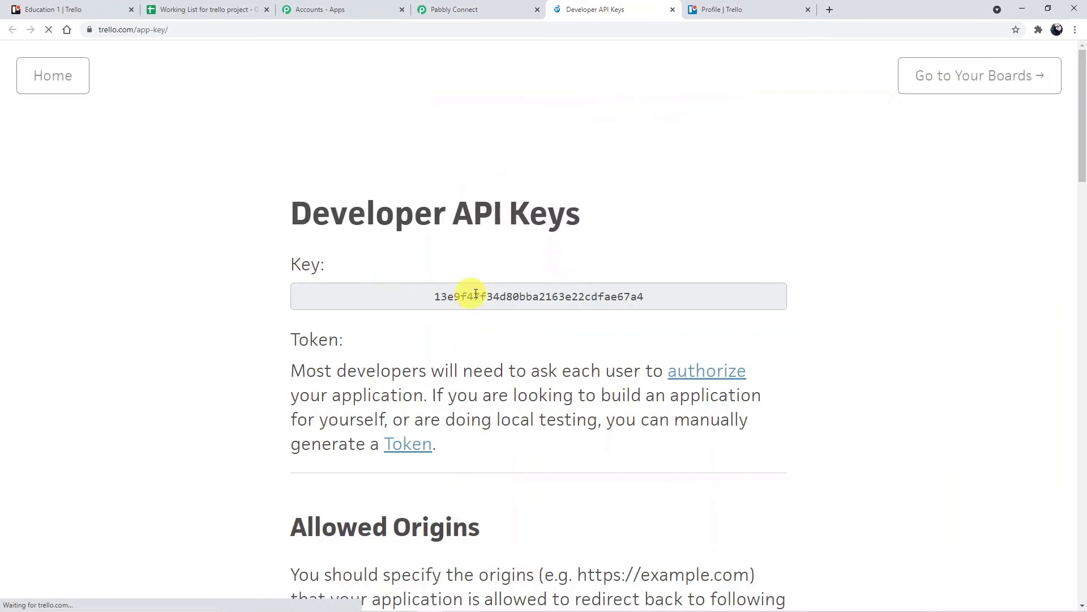
pyautogui.moveTo(435, 296); pyautogui.dragTo(663, 303)
pyautogui.hotkey('ctrl', 'c')
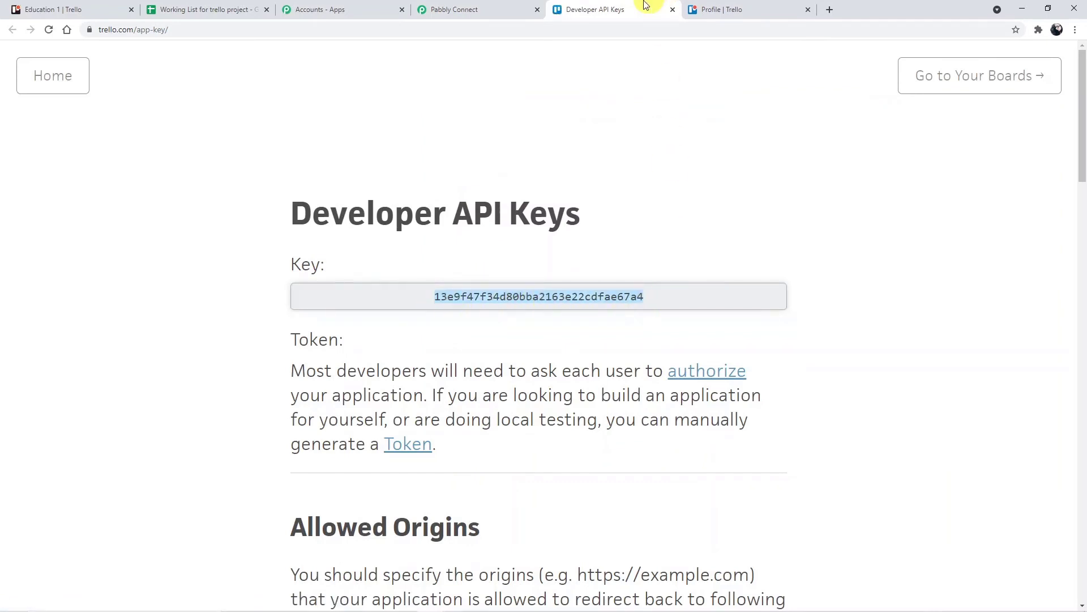
pyautogui.click(498, 12)
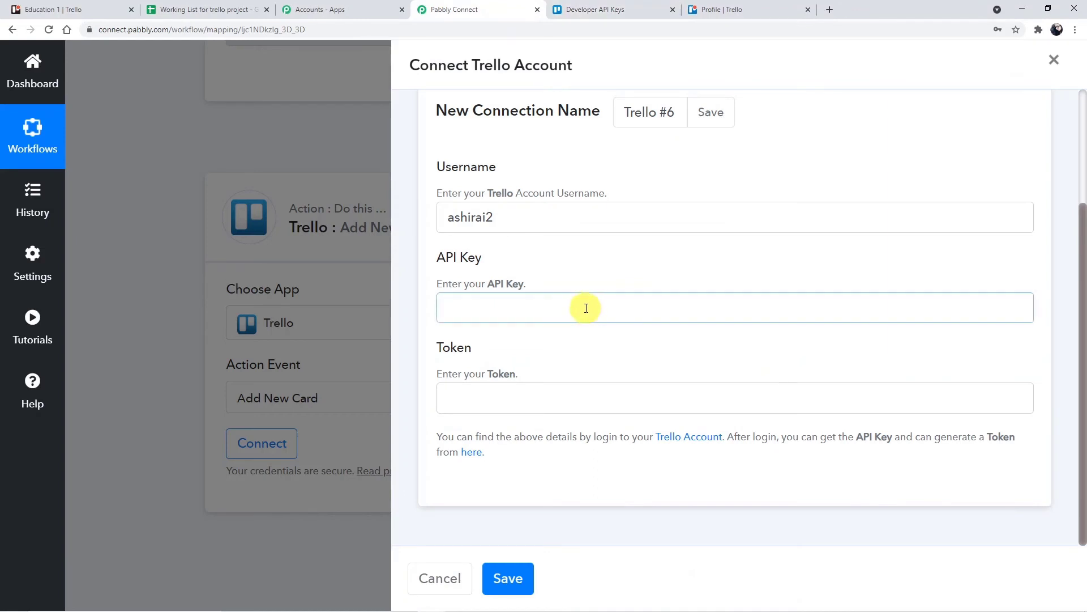
# - Paste the copied API key into the API Key field and go back to Developer API Keys
pyautogui.hotkey('ctrl', 'v')
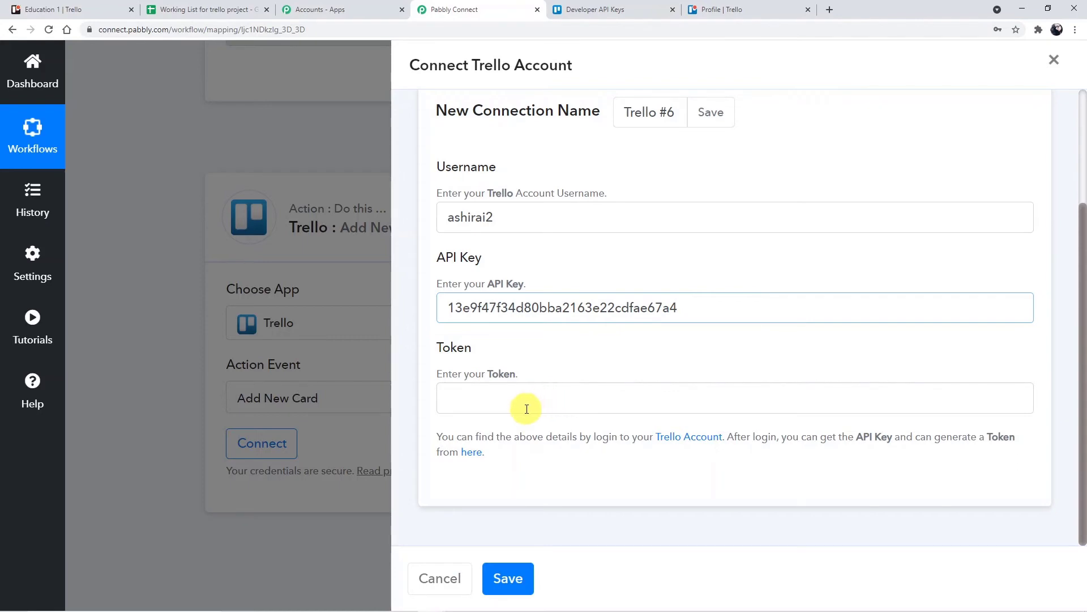
pyautogui.click(597, 11)
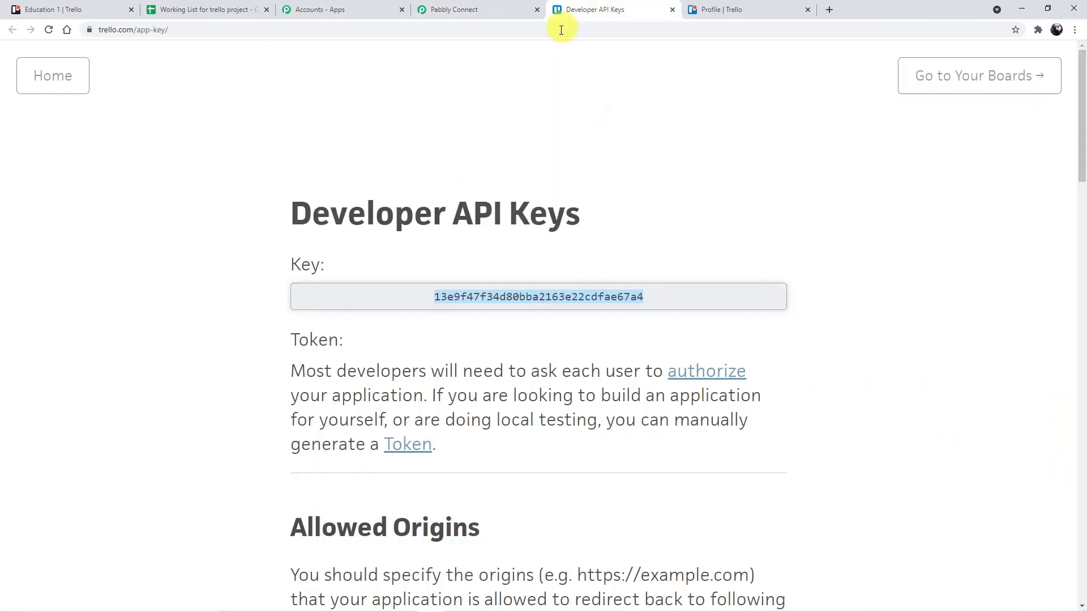
# - Allow Trello Server Token access, copy the generated token, and return to Pabbly's Token field
pyautogui.scroll(-4, 432, 286)
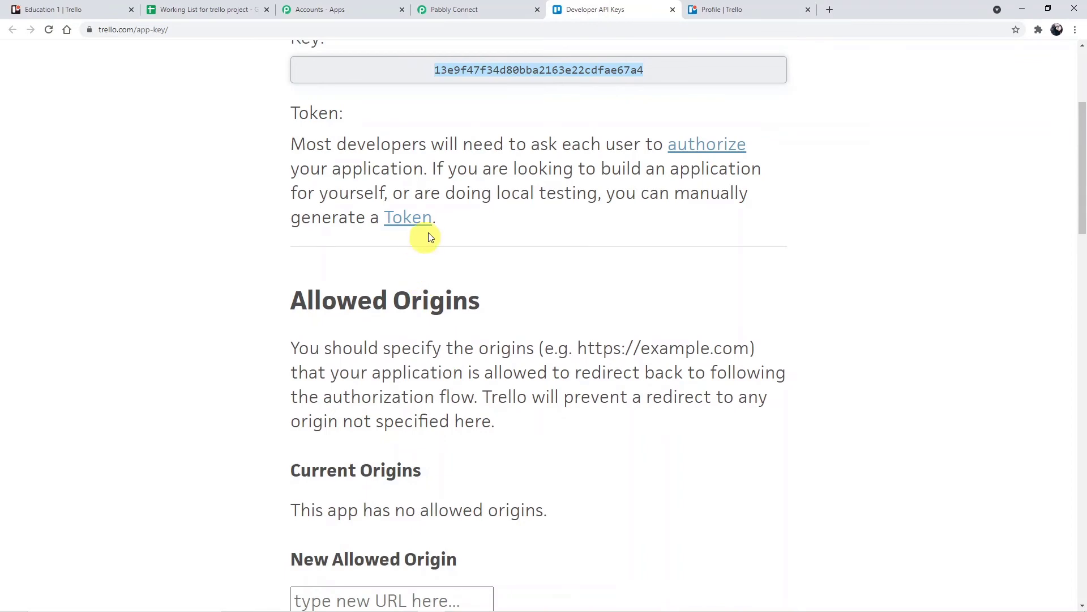
pyautogui.click(407, 217)
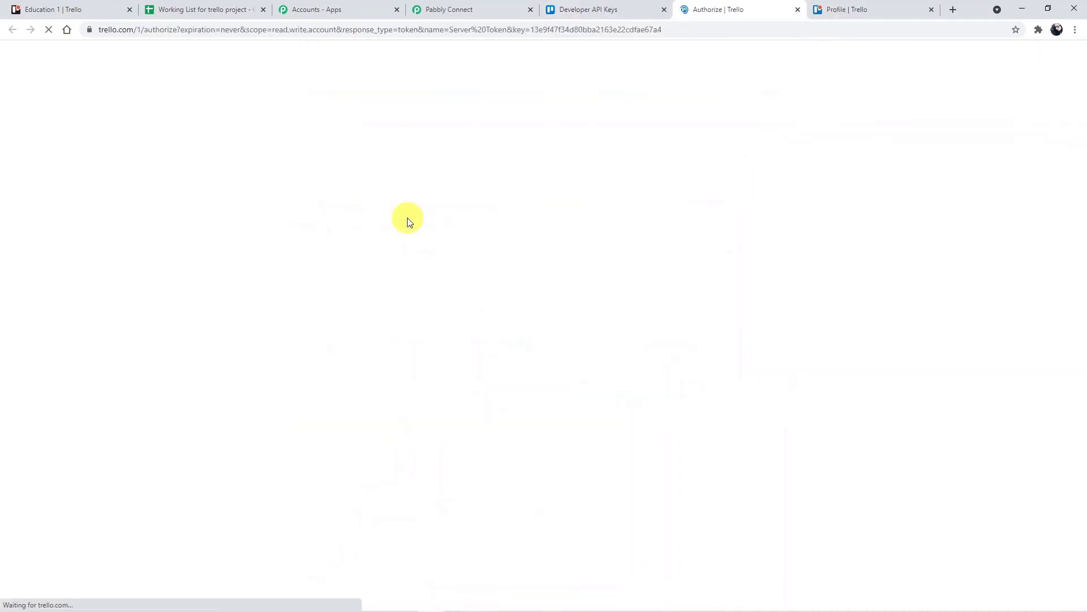
pyautogui.scroll(-5, 407, 219)
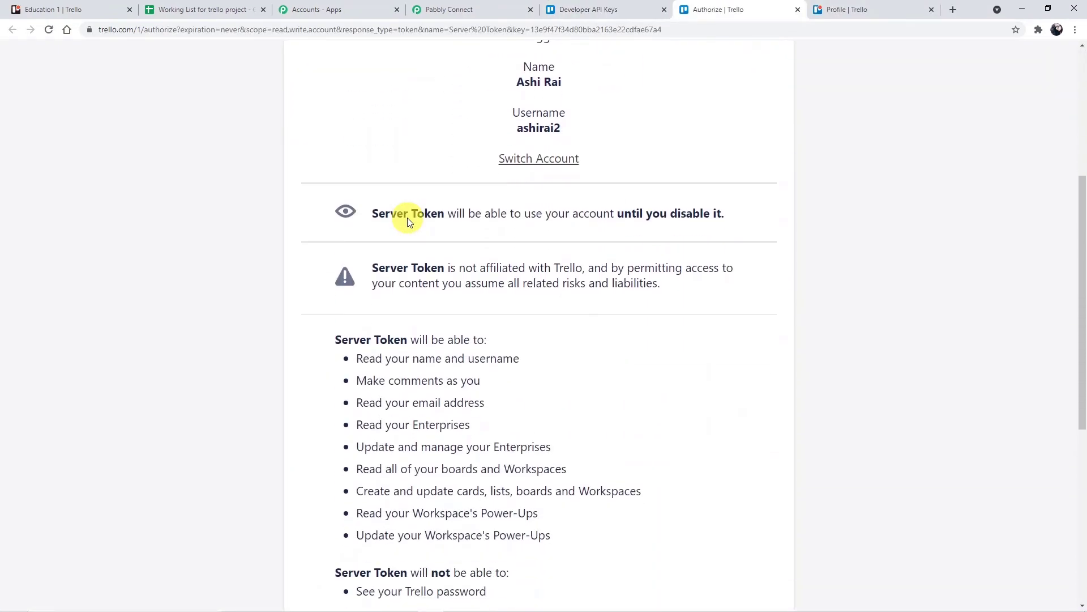
pyautogui.scroll(4, 476, 317)
pyautogui.scroll(-9, 536, 294)
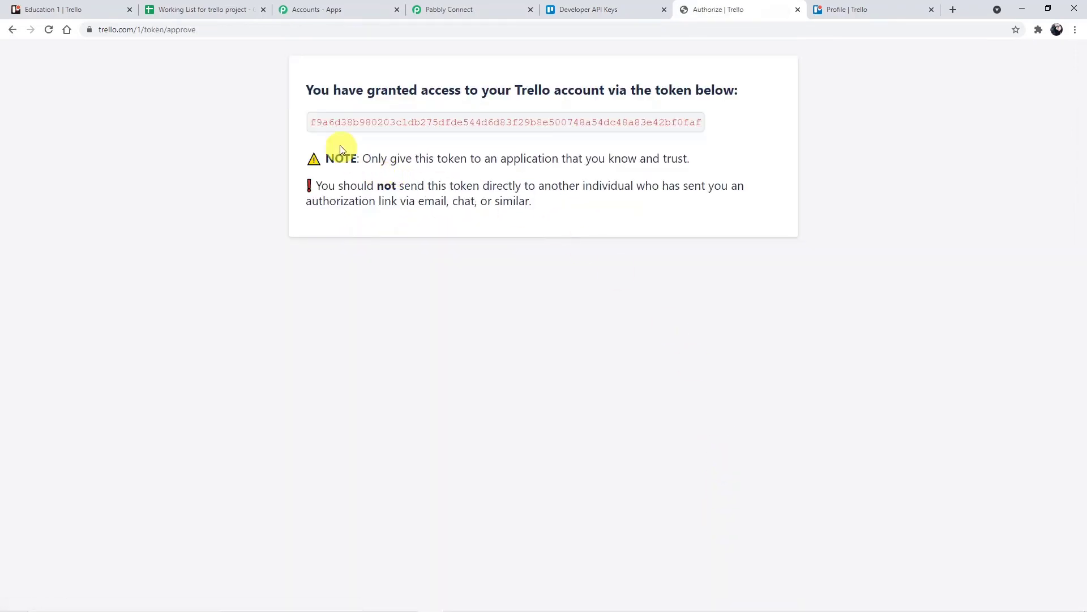
pyautogui.doubleClick(312, 122)
pyautogui.moveTo(692, 127); pyautogui.dragTo(781, 131)
pyautogui.hotkey('ctrl', 'c')
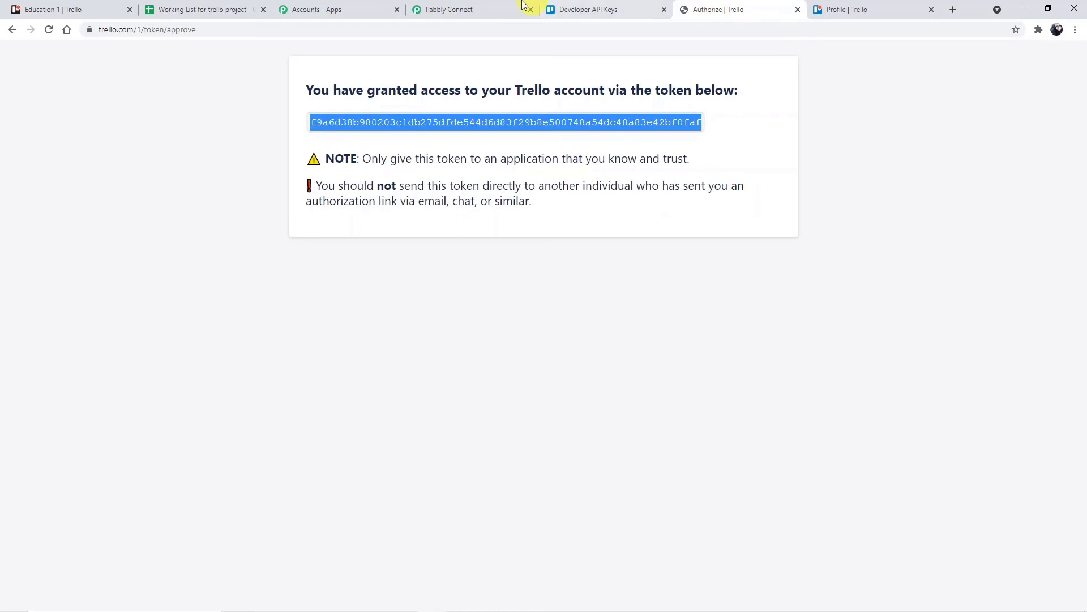
pyautogui.click(471, 9)
pyautogui.click(482, 396)
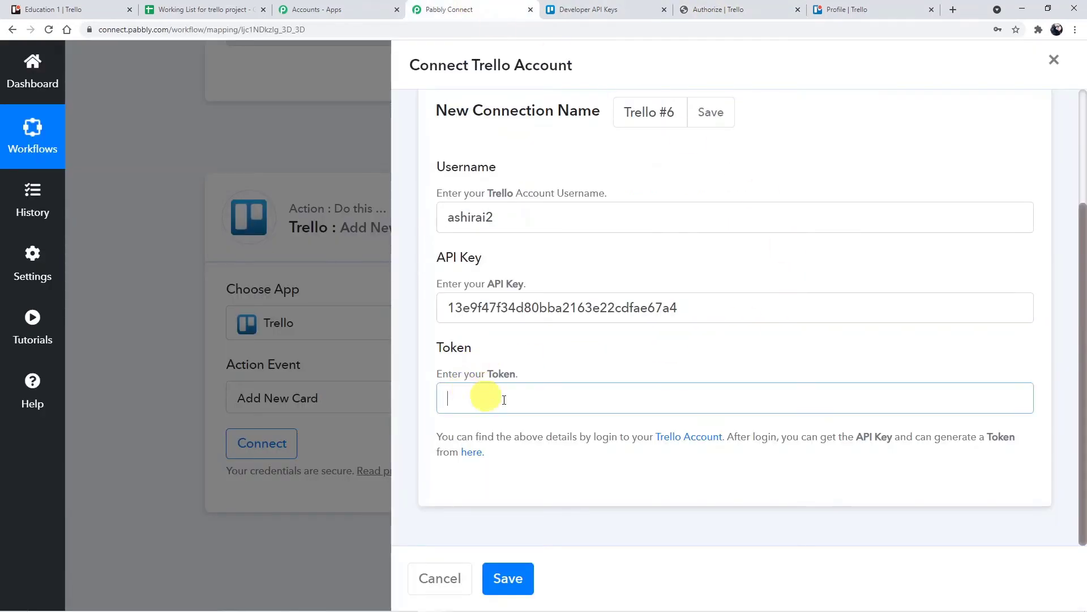
# - Paste the token and save, connecting Trello with Alpha Board and Red List 1 available
pyautogui.hotkey('ctrl', 'v')
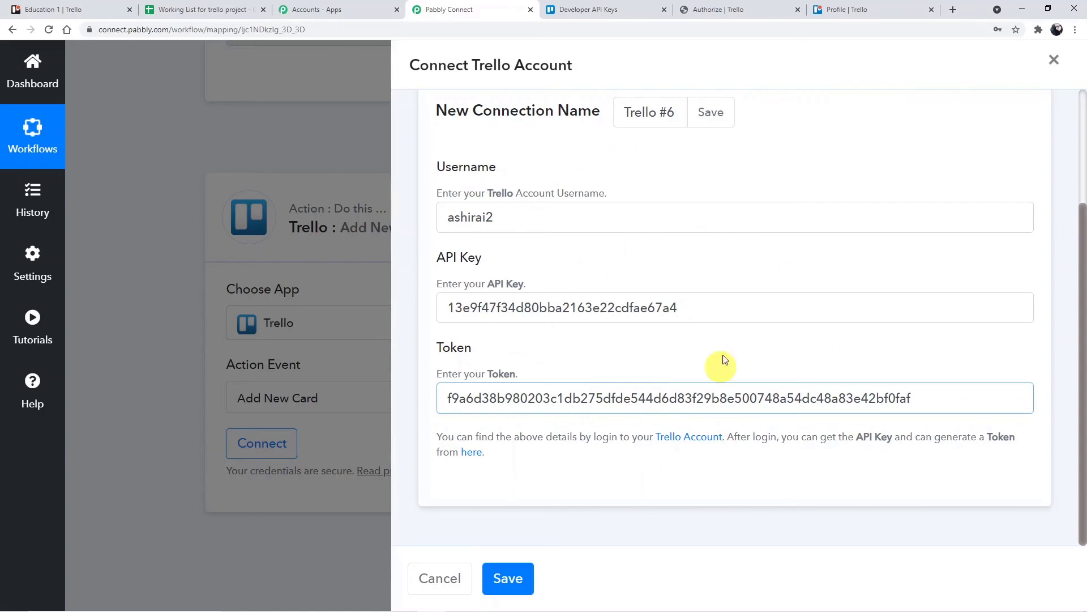
pyautogui.click(530, 573)
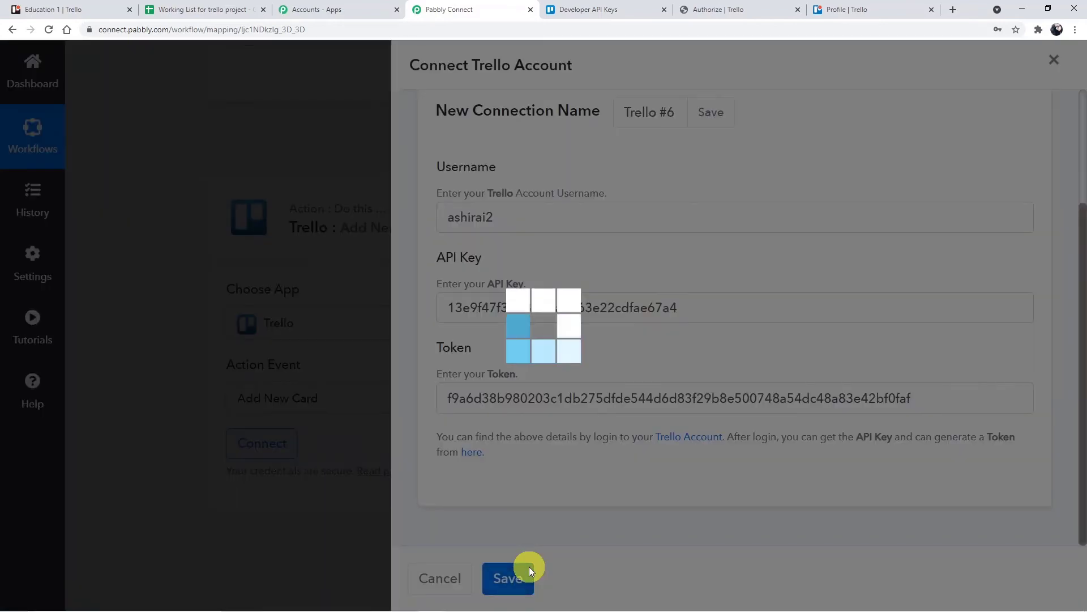
pyautogui.scroll(-3, 611, 484)
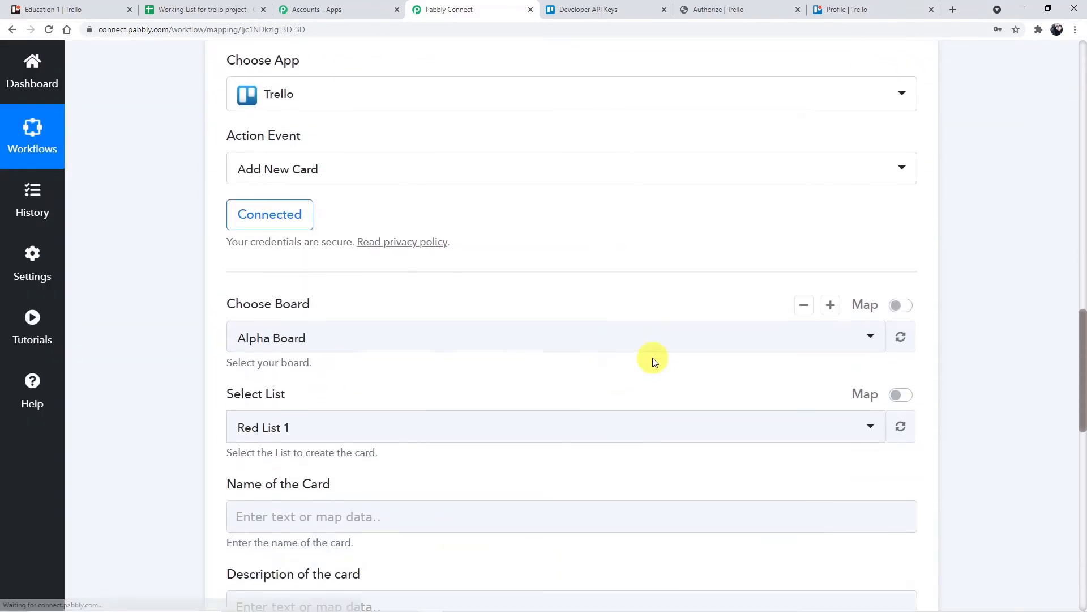
# - Scroll through the Trello Add New Card action fields to review them
pyautogui.scroll(4, 389, 273)
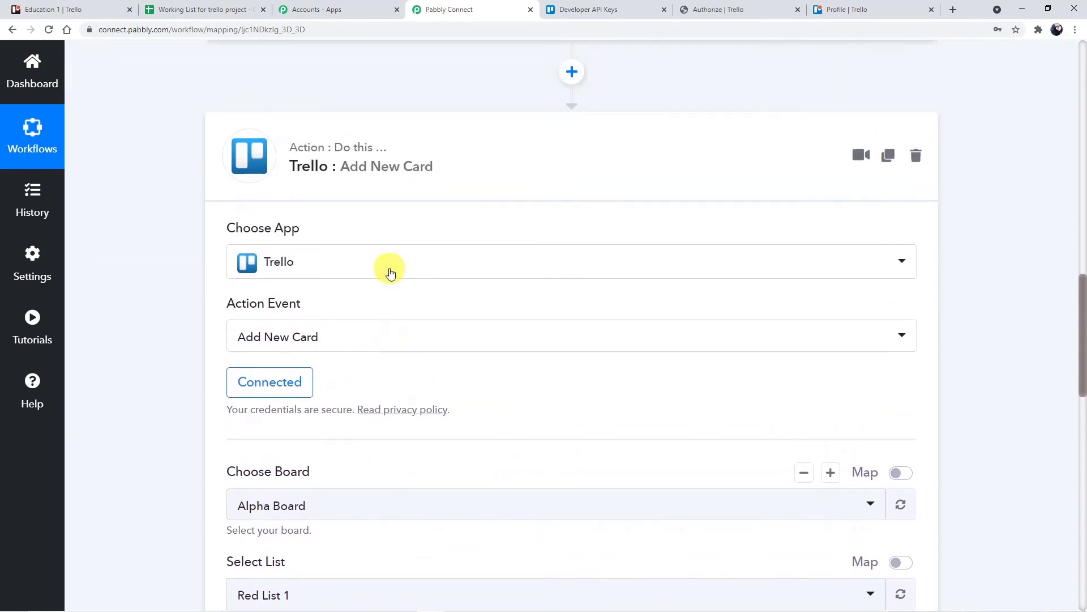
pyautogui.scroll(-3, 357, 288)
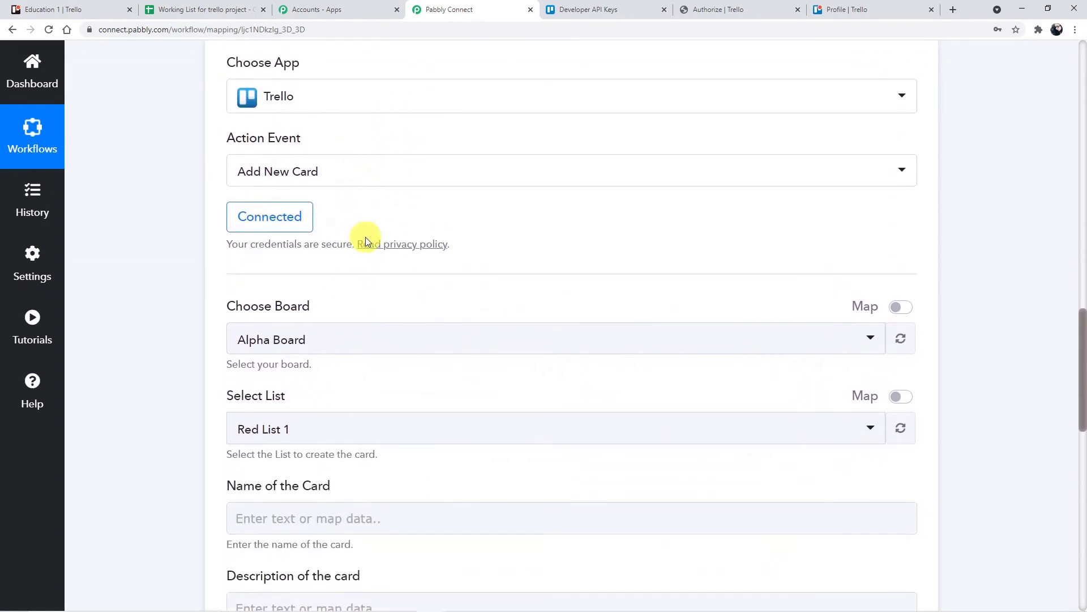
pyautogui.scroll(-2, 365, 237)
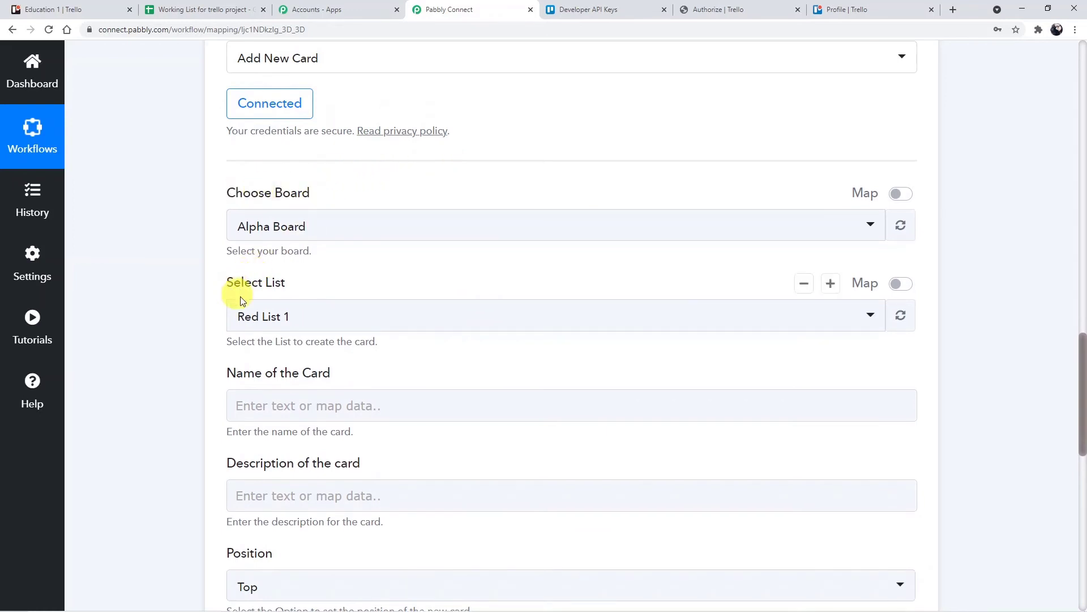
pyautogui.scroll(-3, 293, 475)
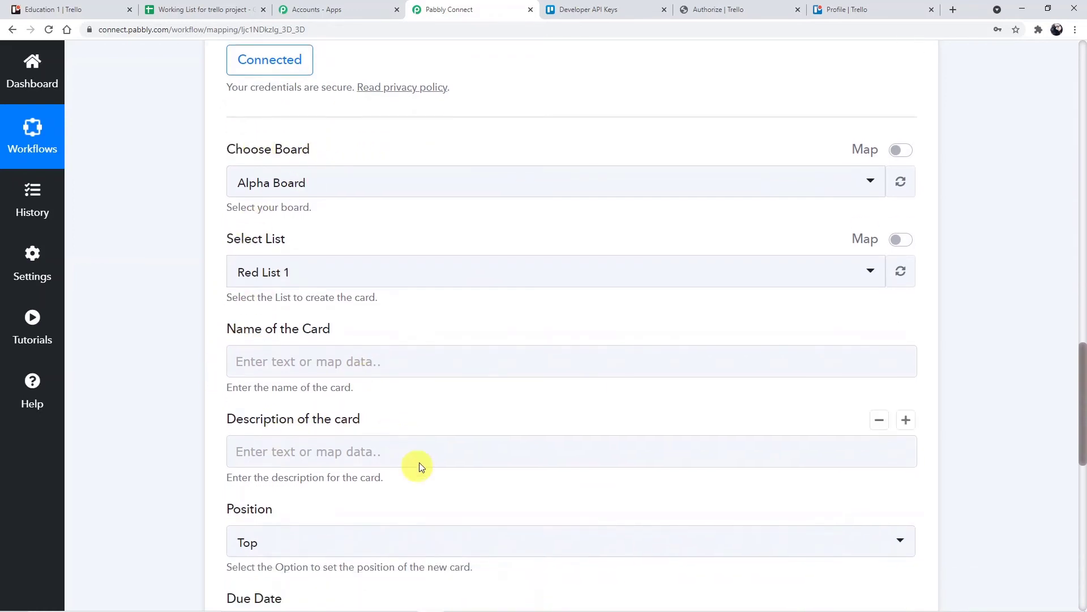
pyautogui.scroll(-2, 284, 475)
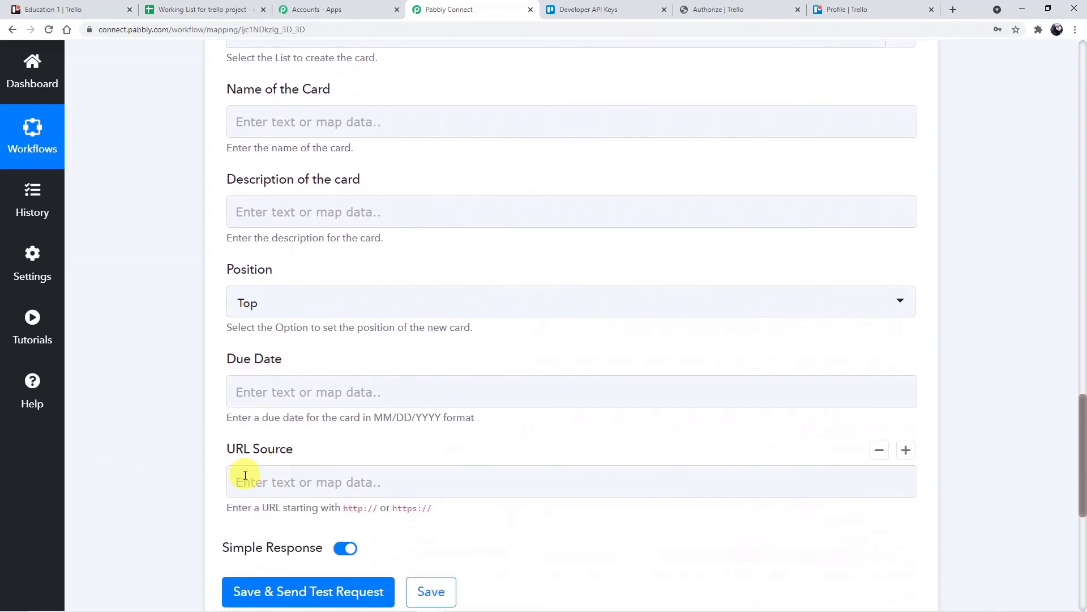
pyautogui.scroll(9, 482, 391)
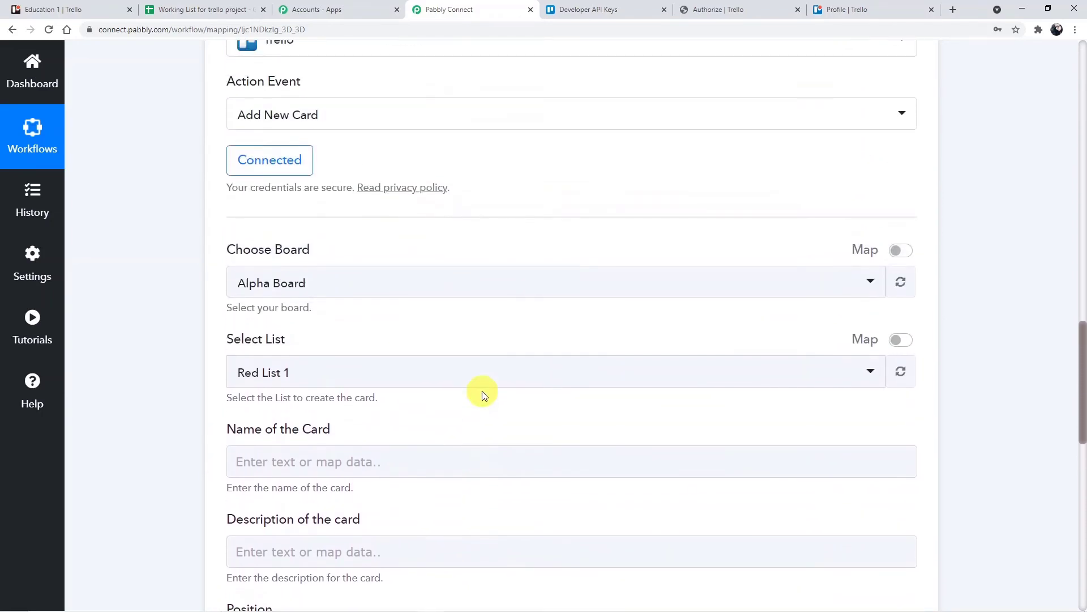
pyautogui.scroll(4, 481, 391)
# - Look over the available Trello boards, then bring up the Education 1 board in Trello
pyautogui.moveTo(1083, 346); pyautogui.dragTo(1083, 268)
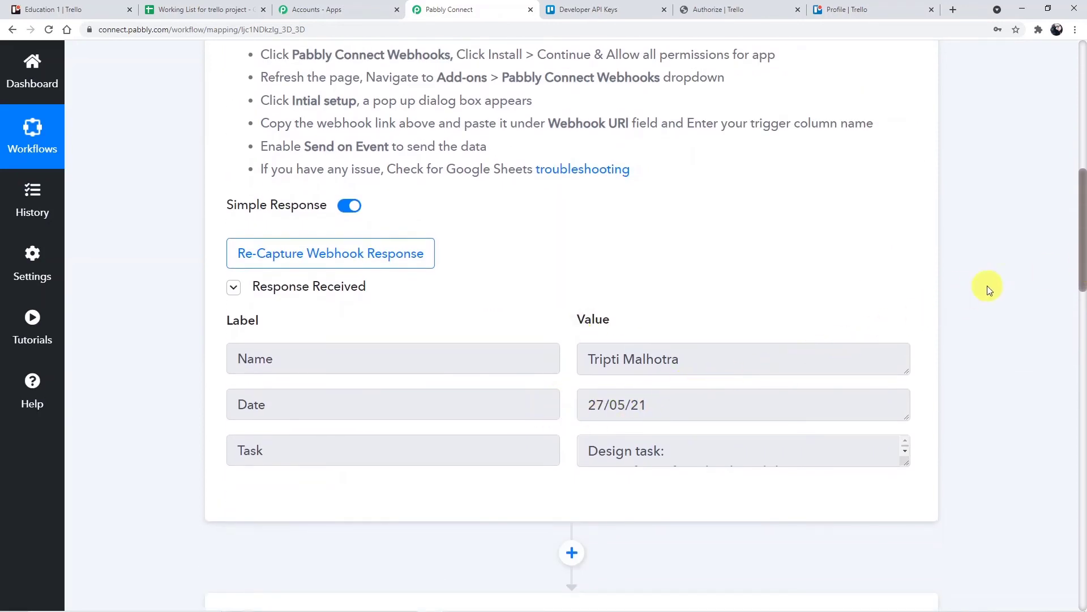
pyautogui.moveTo(1081, 244); pyautogui.dragTo(988, 376)
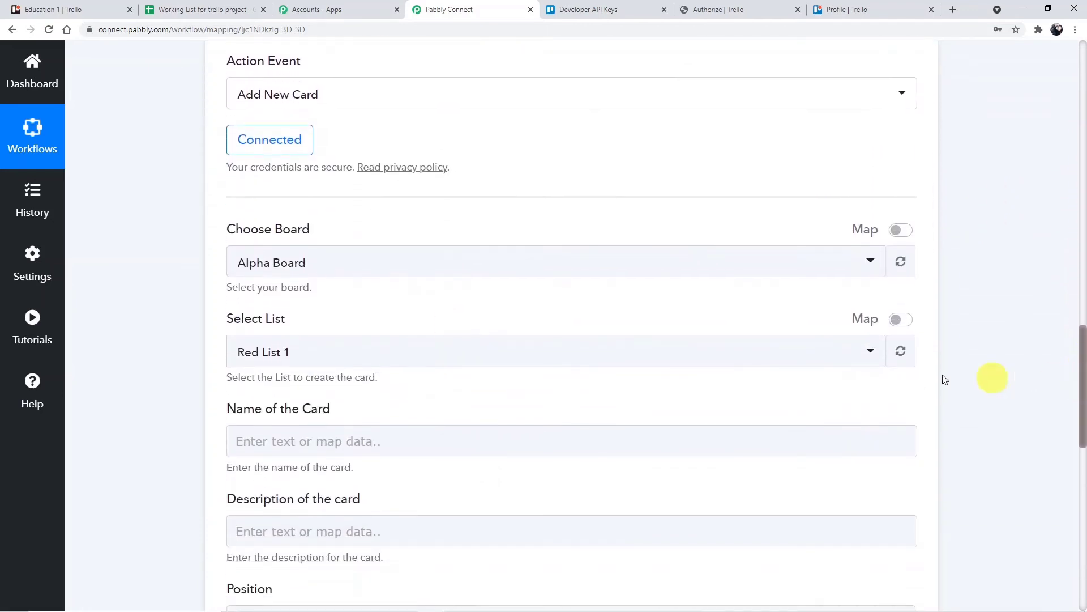
pyautogui.click(383, 262)
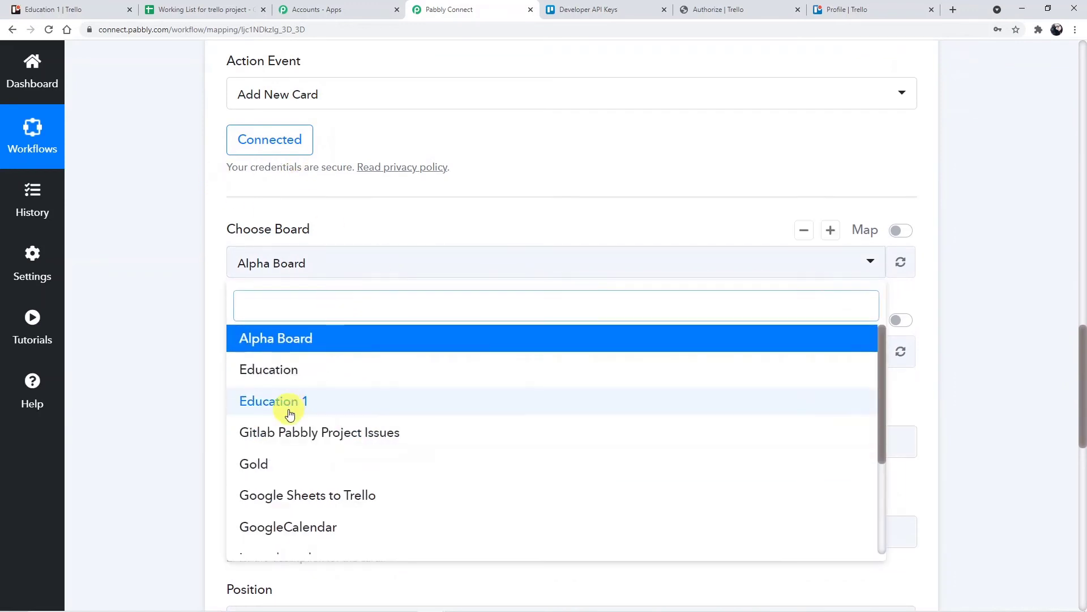
pyautogui.click(78, 12)
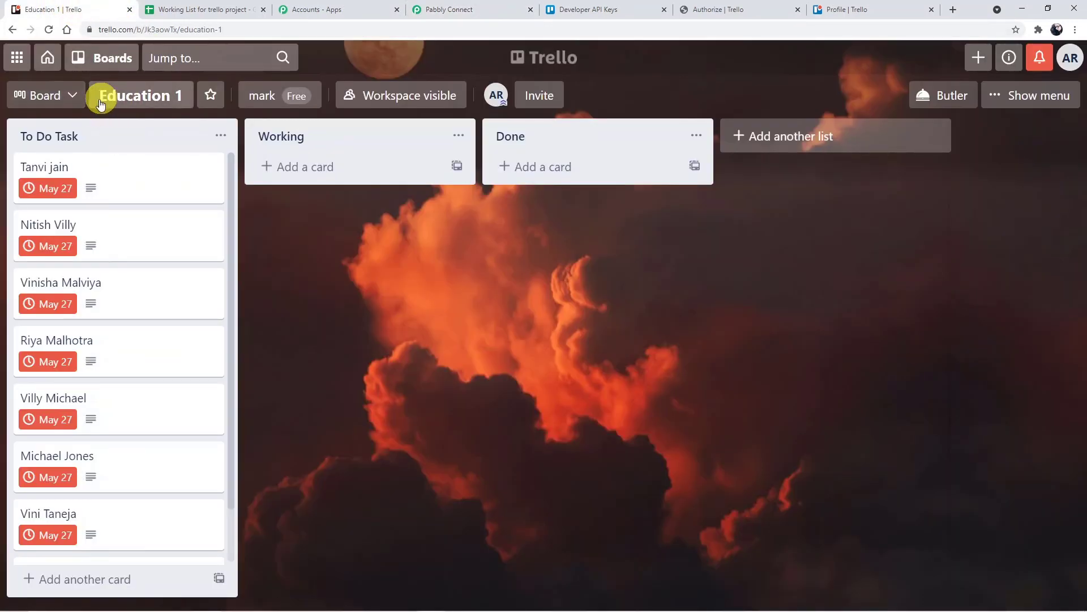
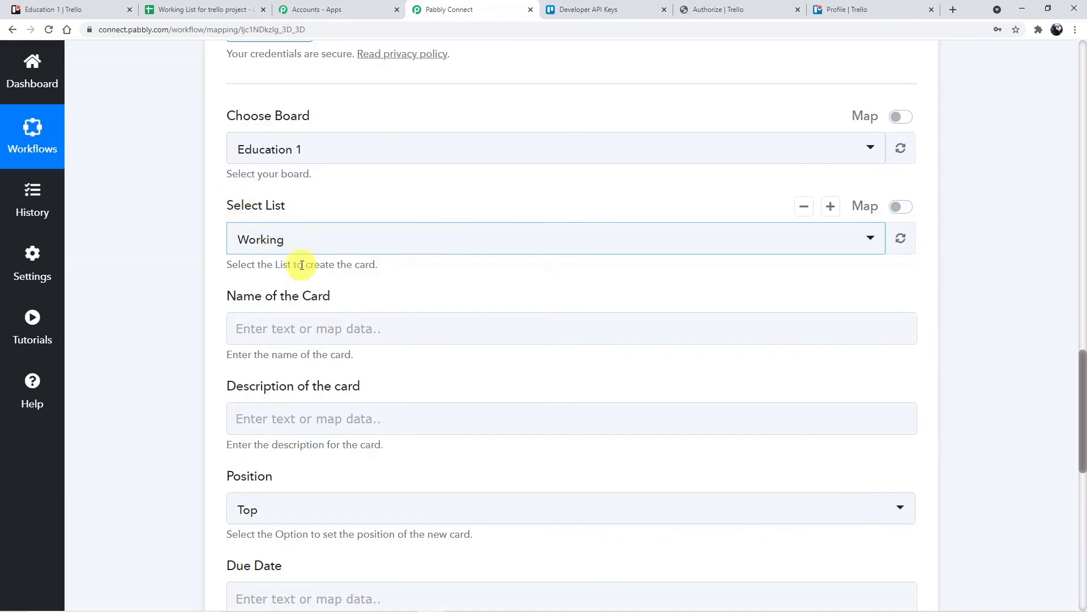
# - Map the sheet row's Name to the card name and its Task to the card description
pyautogui.click(305, 269)
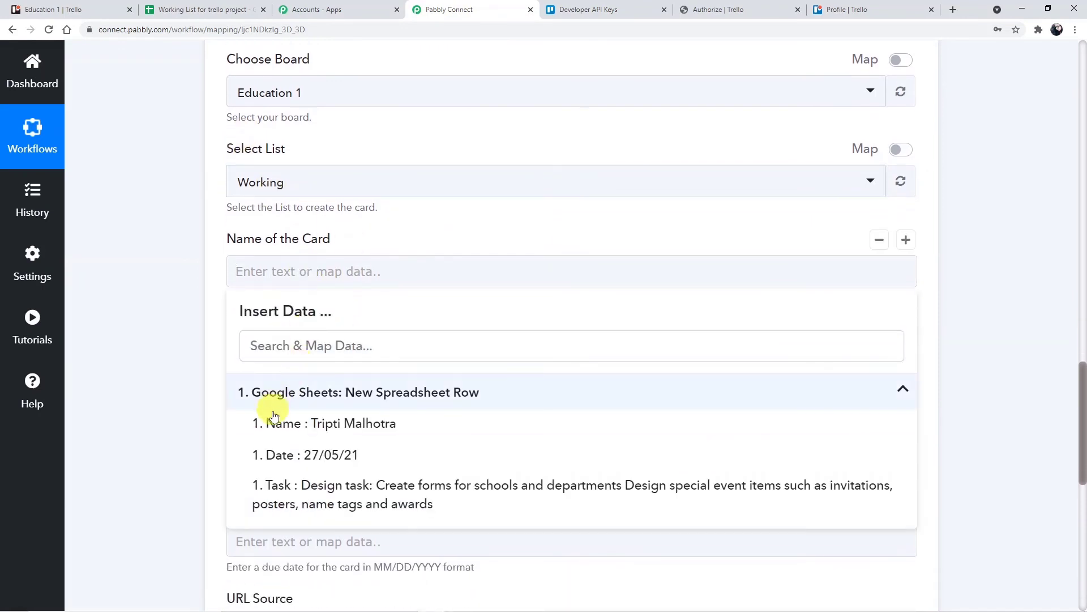
pyautogui.click(355, 425)
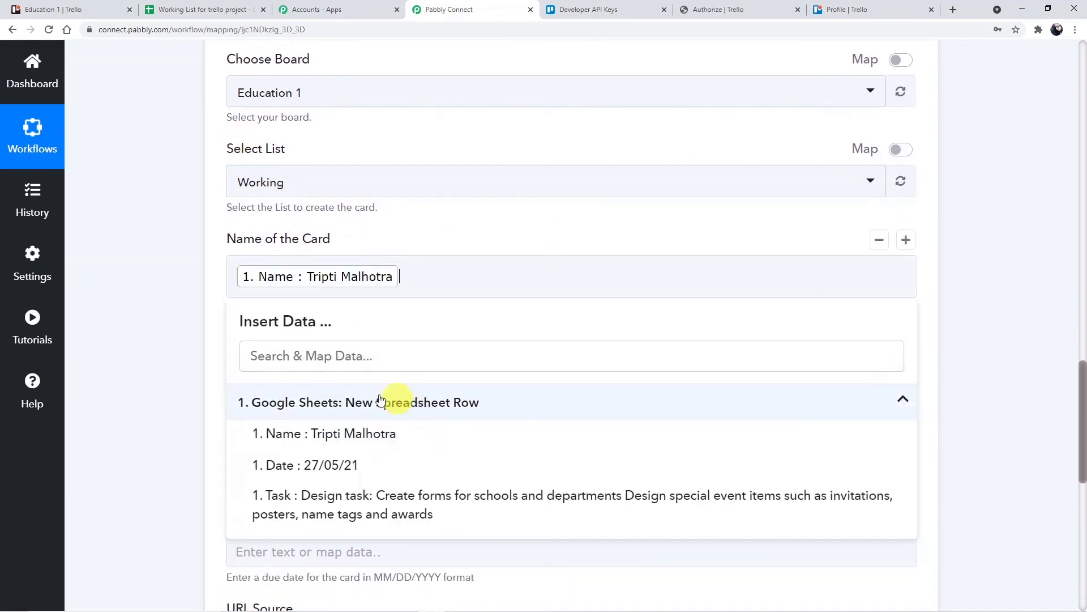
pyautogui.click(952, 349)
pyautogui.scroll(-2, 940, 366)
pyautogui.click(256, 265)
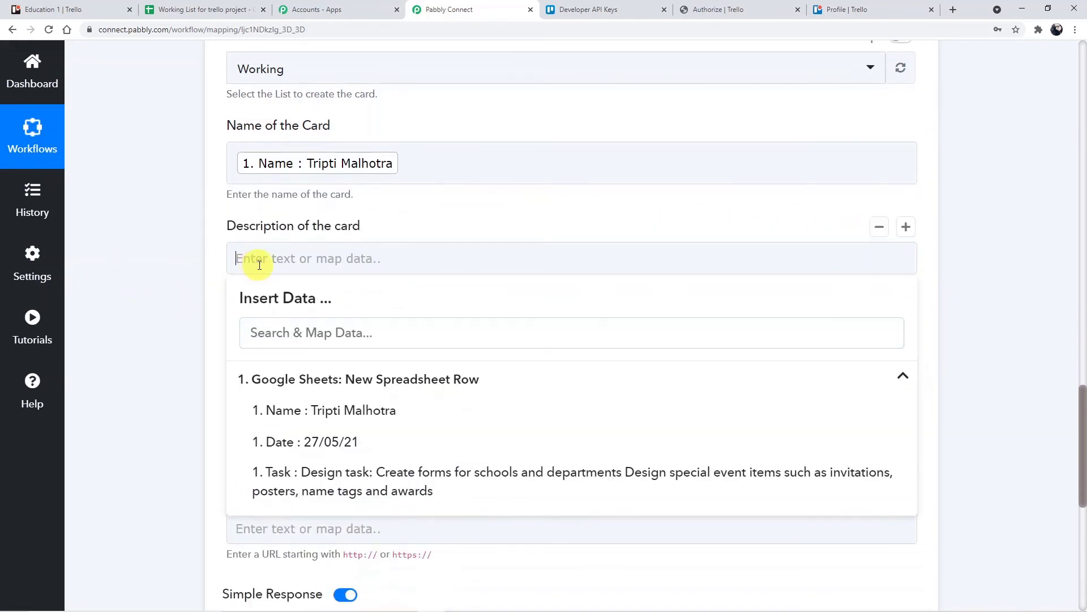
pyautogui.scroll(-1, 193, 433)
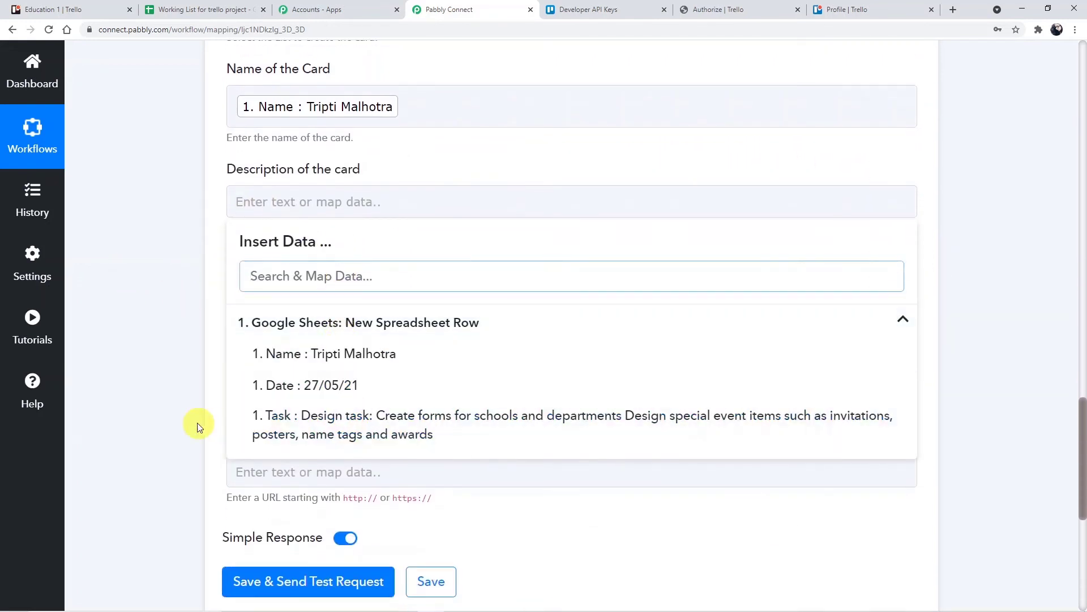
pyautogui.click(318, 426)
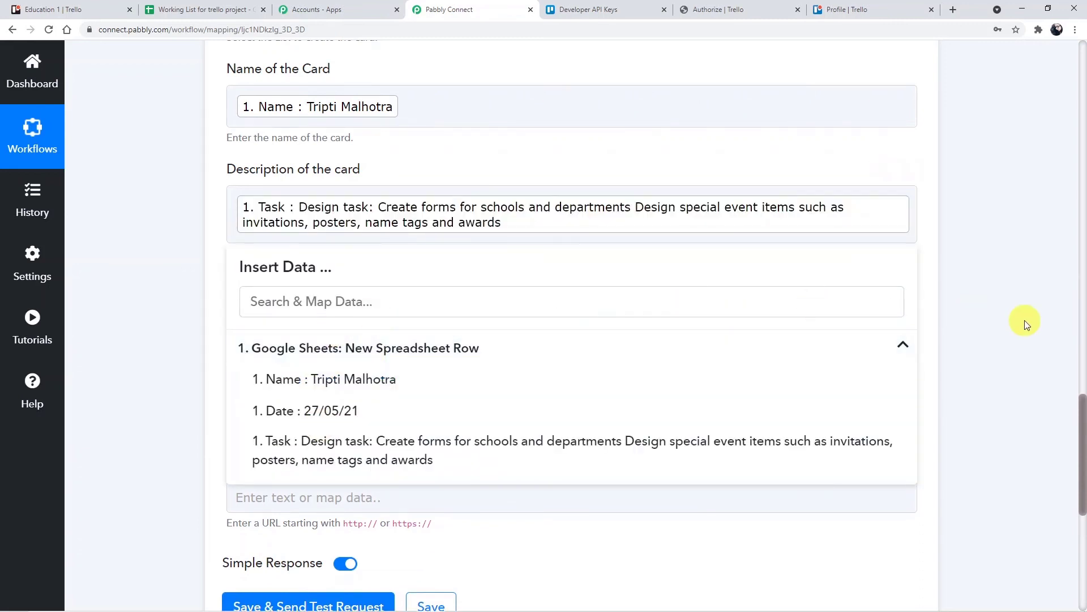
pyautogui.click(809, 342)
# - Enter 05/27/2021 as the Trello card's due date
pyautogui.scroll(-2, 272, 345)
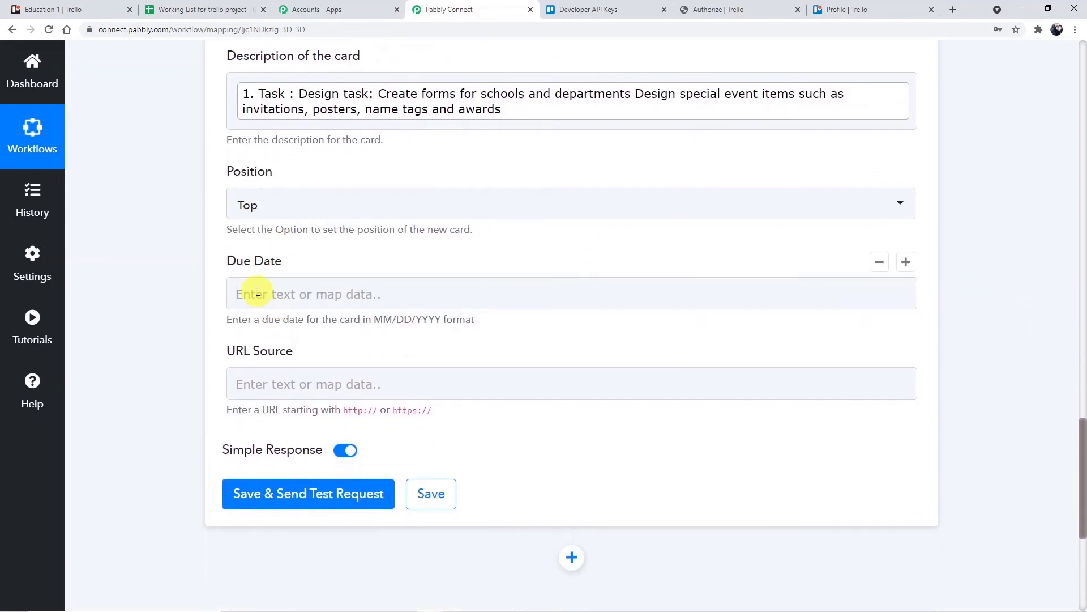
pyautogui.click(285, 298)
pyautogui.click(964, 342)
pyautogui.click(374, 297)
pyautogui.write('05/27/2021')
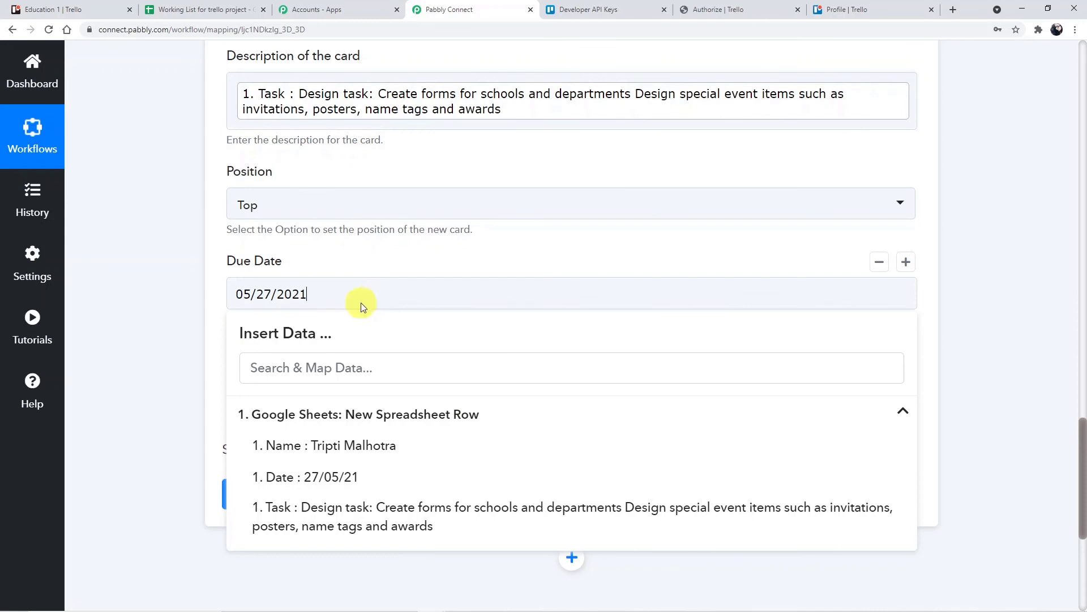
pyautogui.click(216, 352)
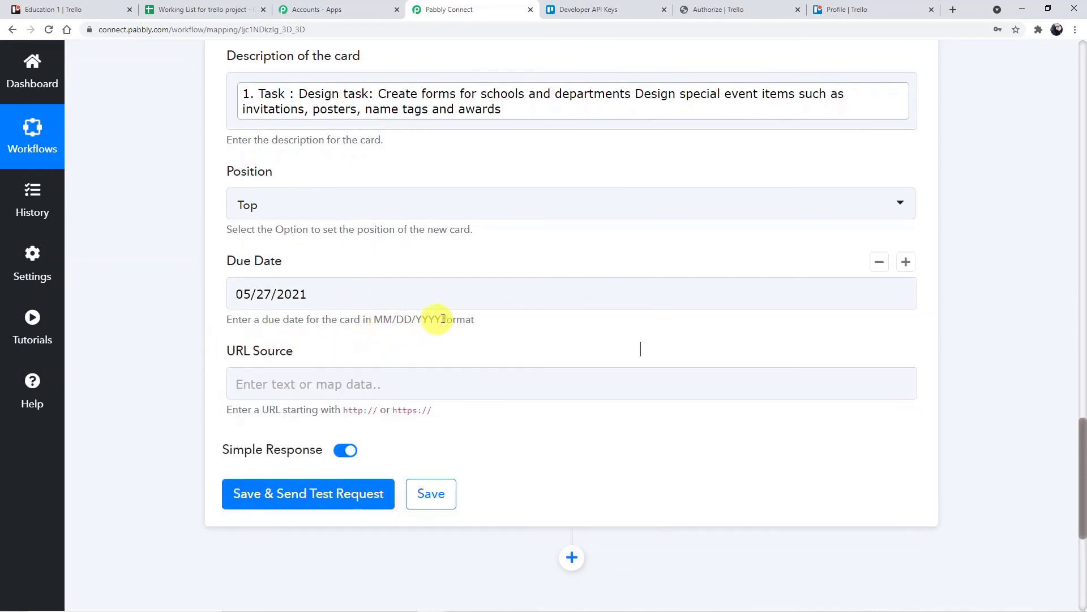
pyautogui.scroll(-1, 410, 371)
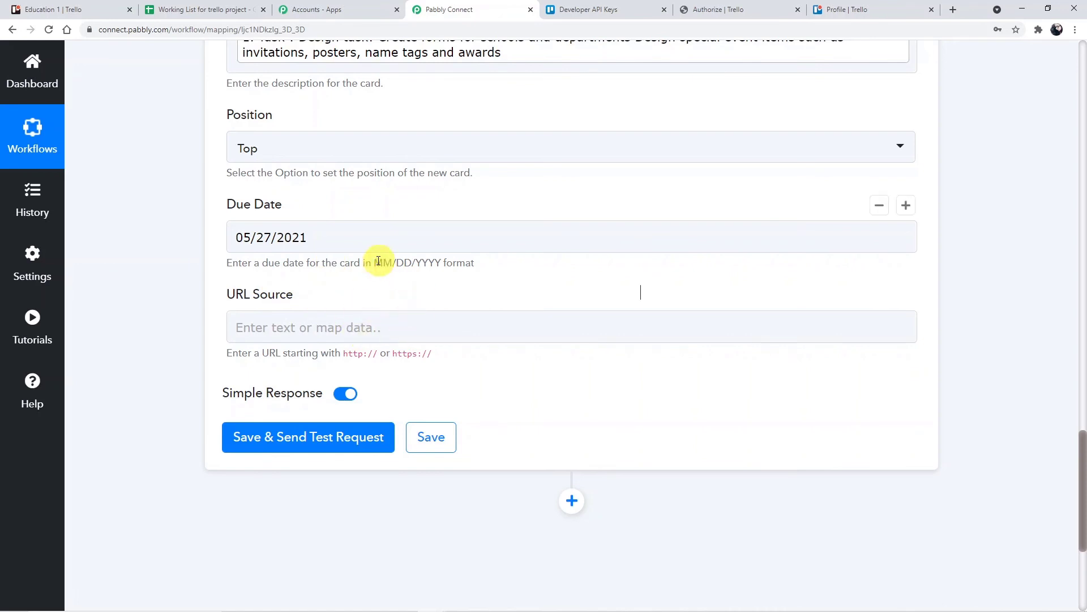
pyautogui.scroll(3, 496, 251)
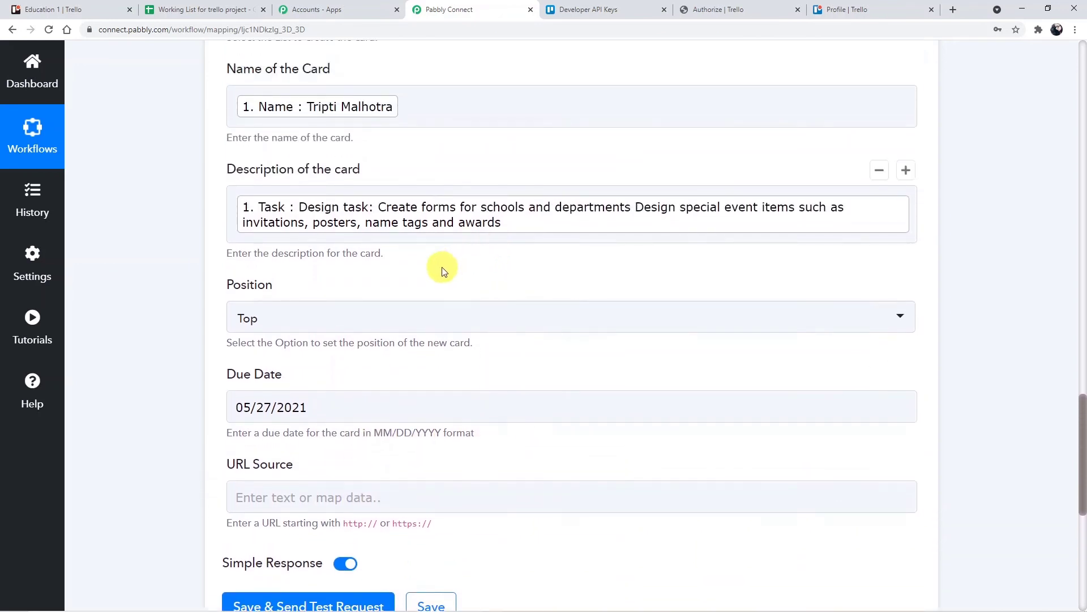
pyautogui.scroll(-1, 436, 266)
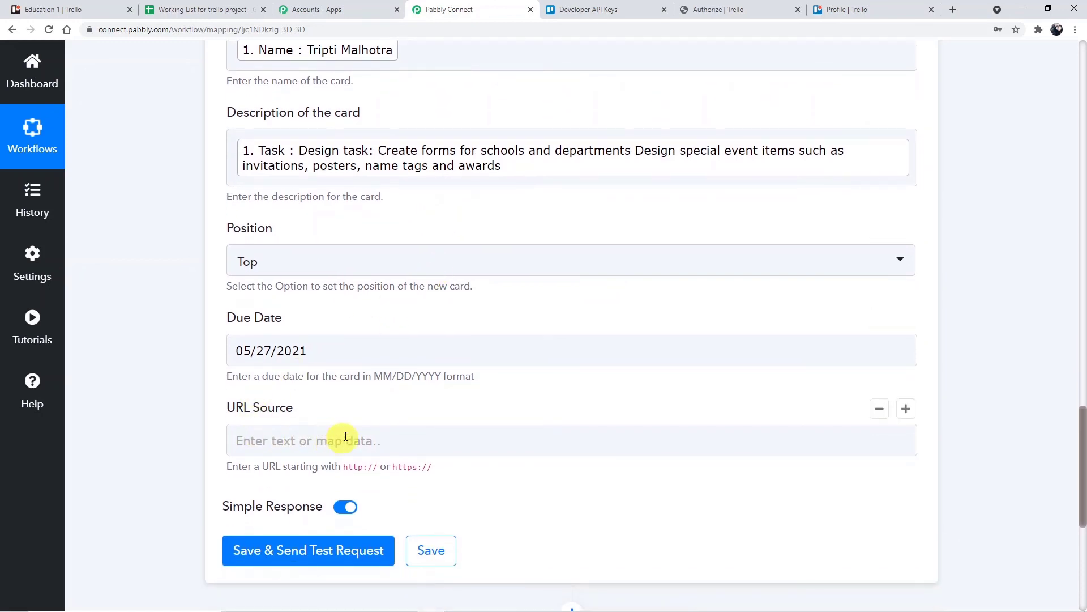
pyautogui.scroll(1, 351, 430)
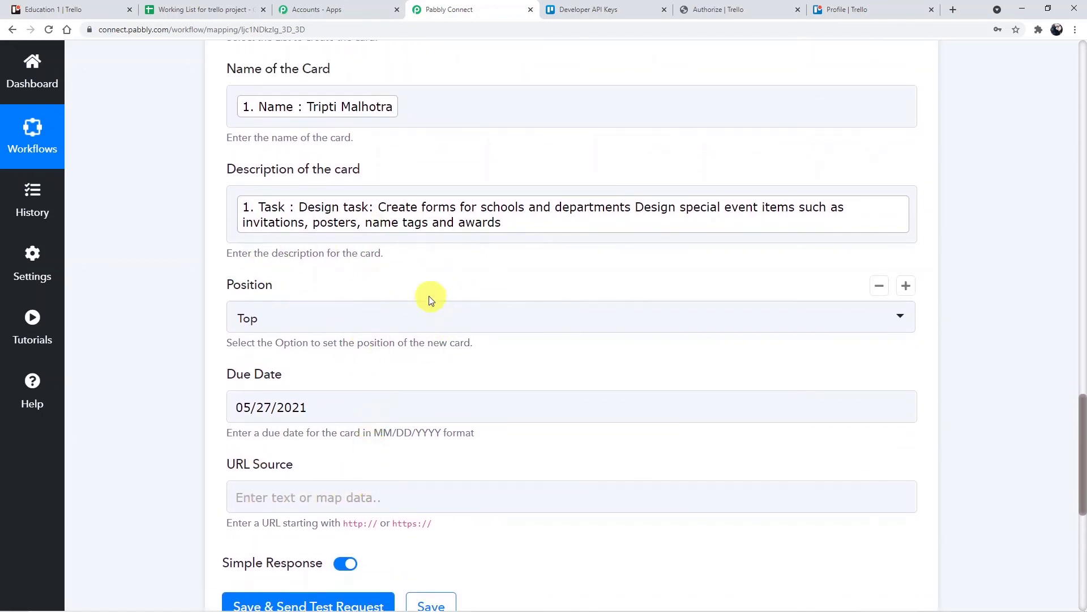
pyautogui.scroll(-1, 409, 328)
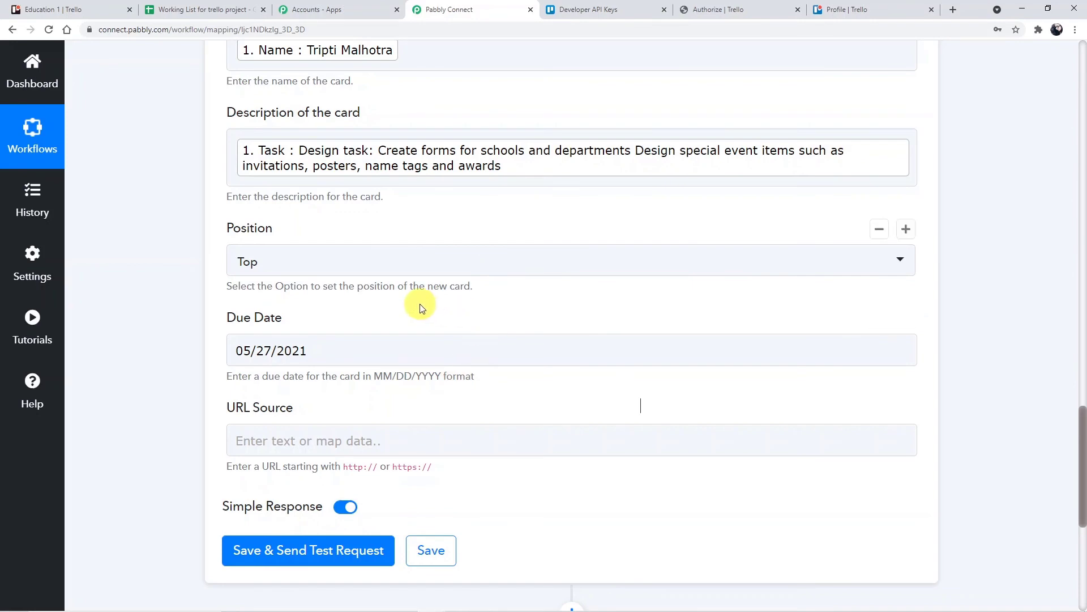
pyautogui.scroll(1, 417, 303)
pyautogui.scroll(-2, 419, 304)
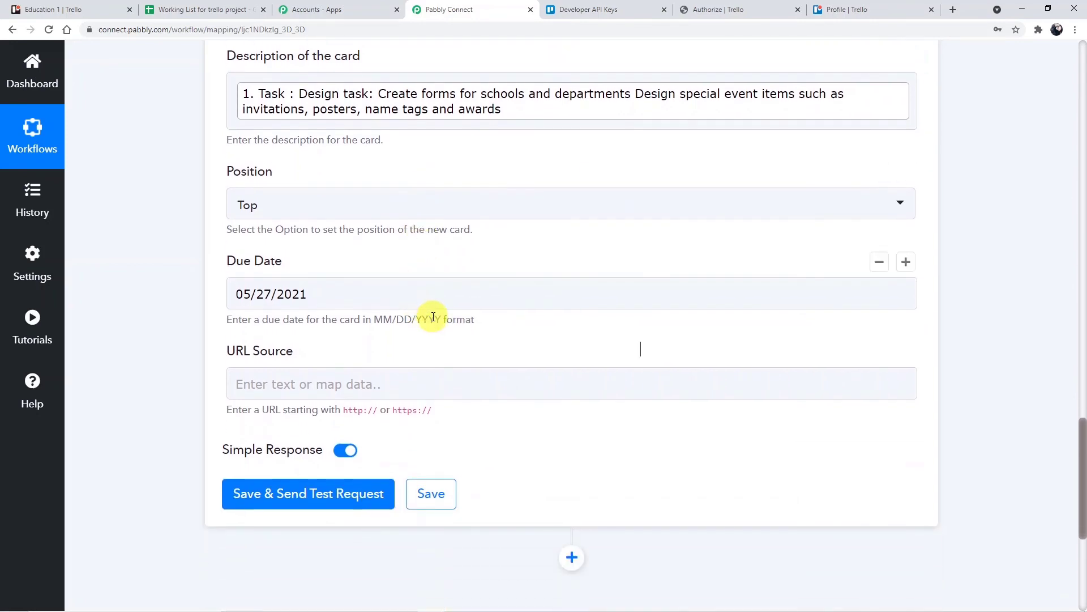
pyautogui.scroll(-2, 427, 308)
pyautogui.scroll(5, 459, 311)
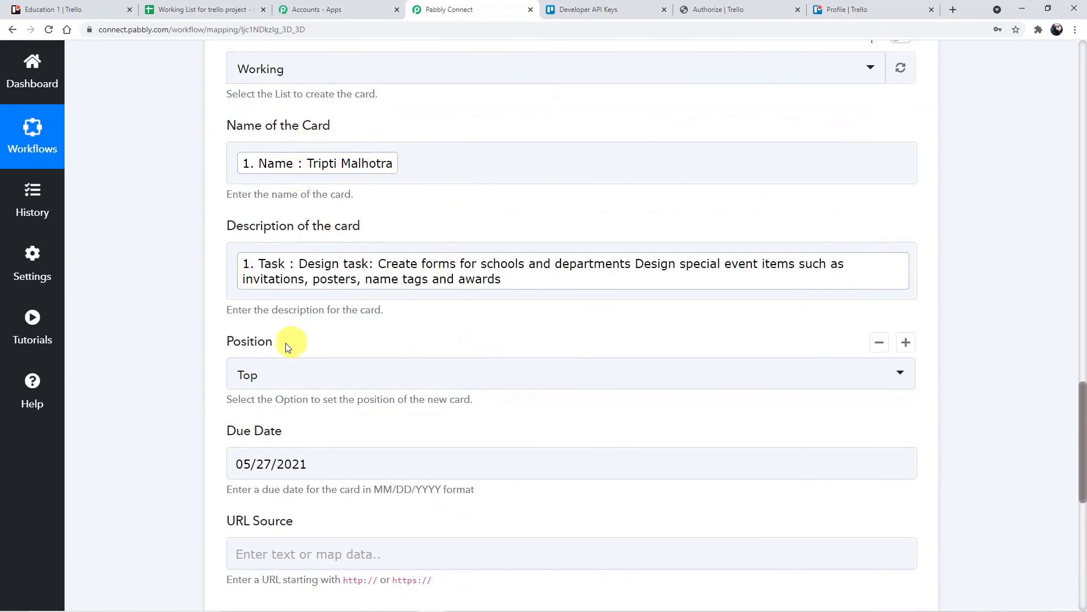
pyautogui.scroll(-5, 300, 344)
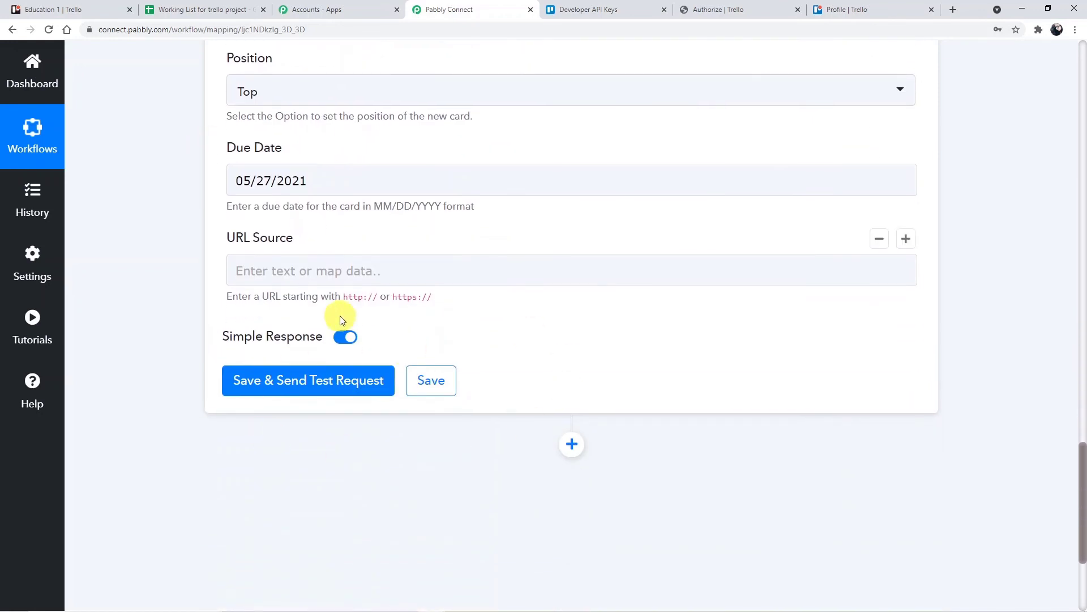
# - Save the Add New Card step, send a test request, and review Trello's response with Task description and 2021-05-27 due date
pyautogui.click(312, 387)
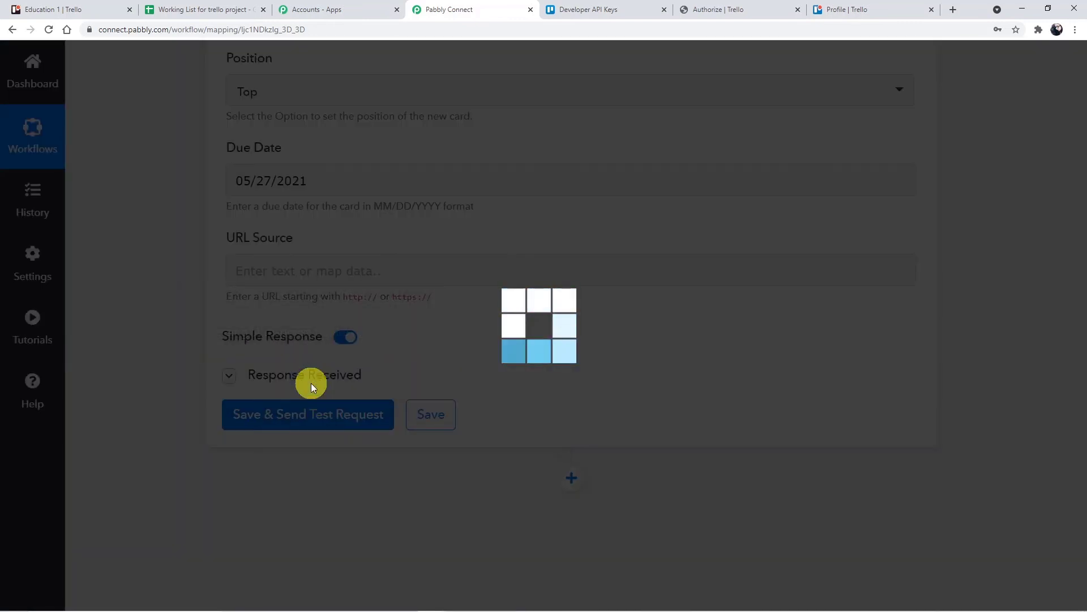
pyautogui.scroll(-5, 483, 389)
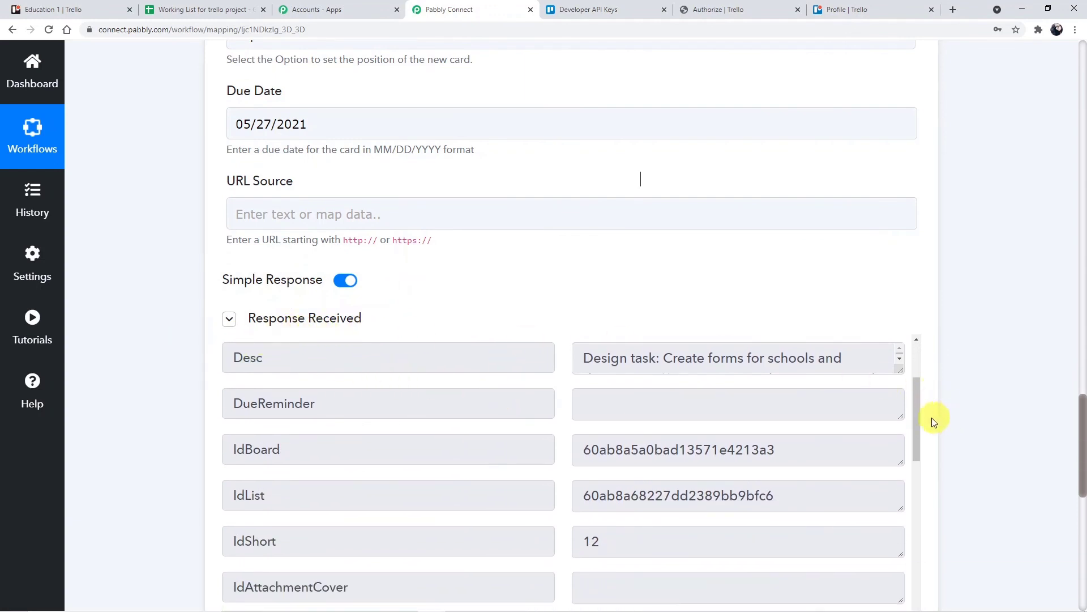
pyautogui.moveTo(919, 417); pyautogui.dragTo(932, 449)
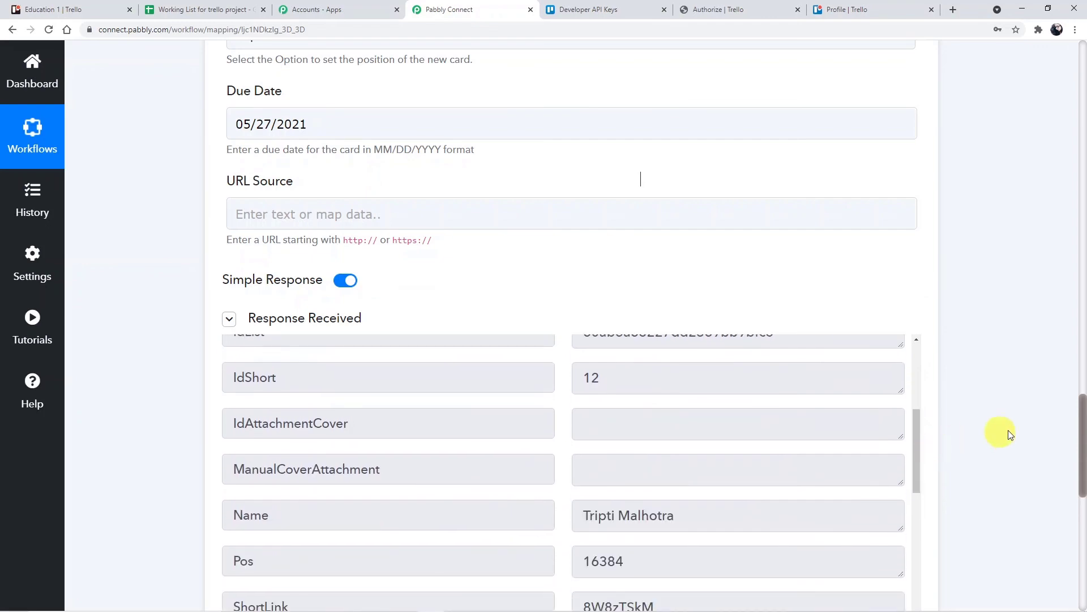
pyautogui.moveTo(1083, 417); pyautogui.dragTo(1081, 474)
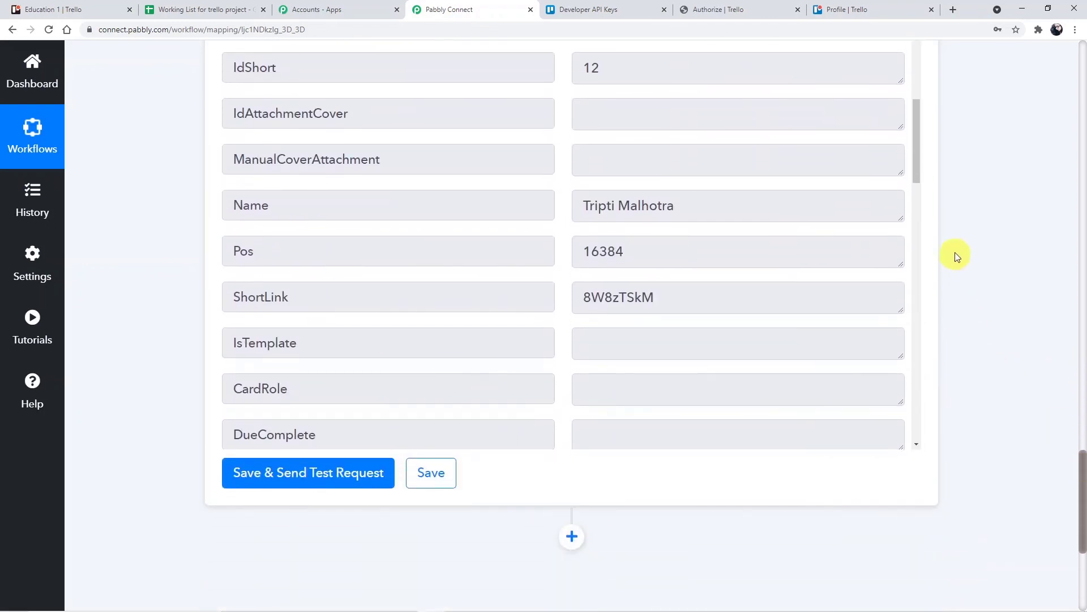
pyautogui.moveTo(913, 156); pyautogui.dragTo(932, 411)
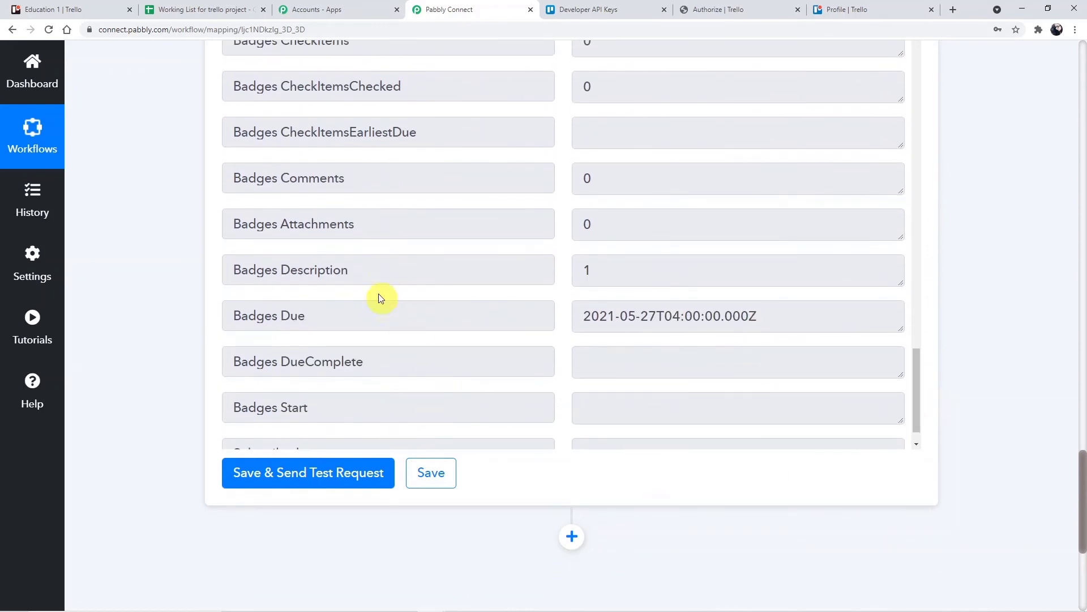
pyautogui.click(96, 5)
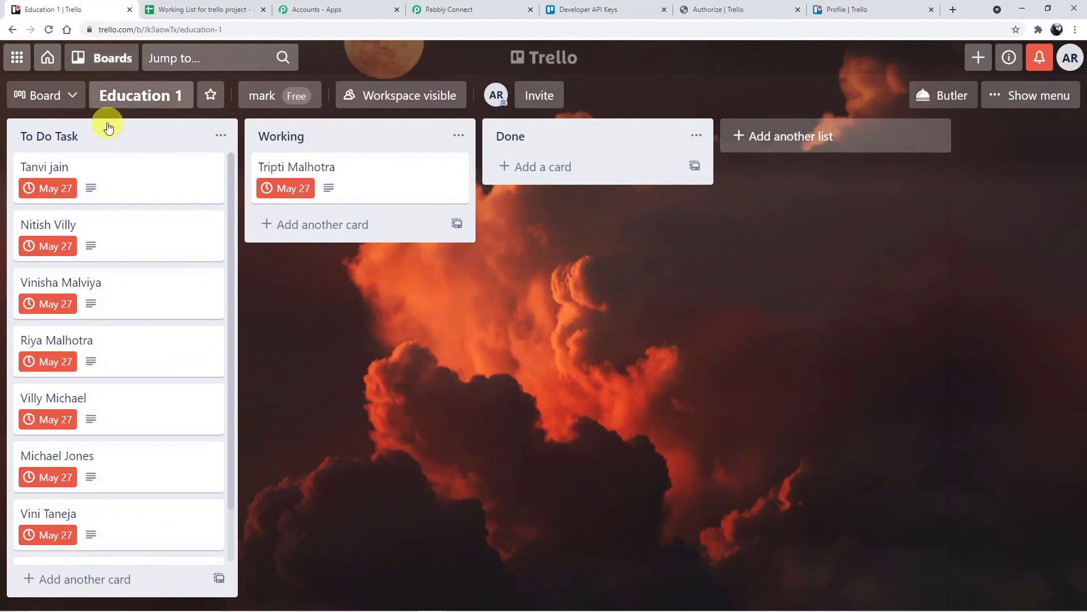
pyautogui.click(360, 175)
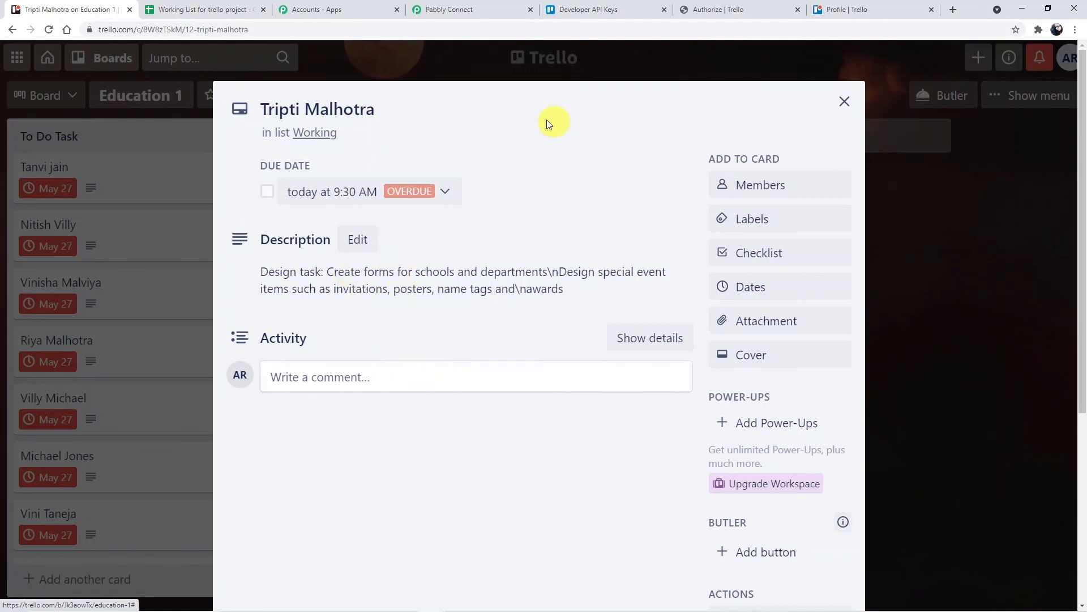
pyautogui.click(847, 100)
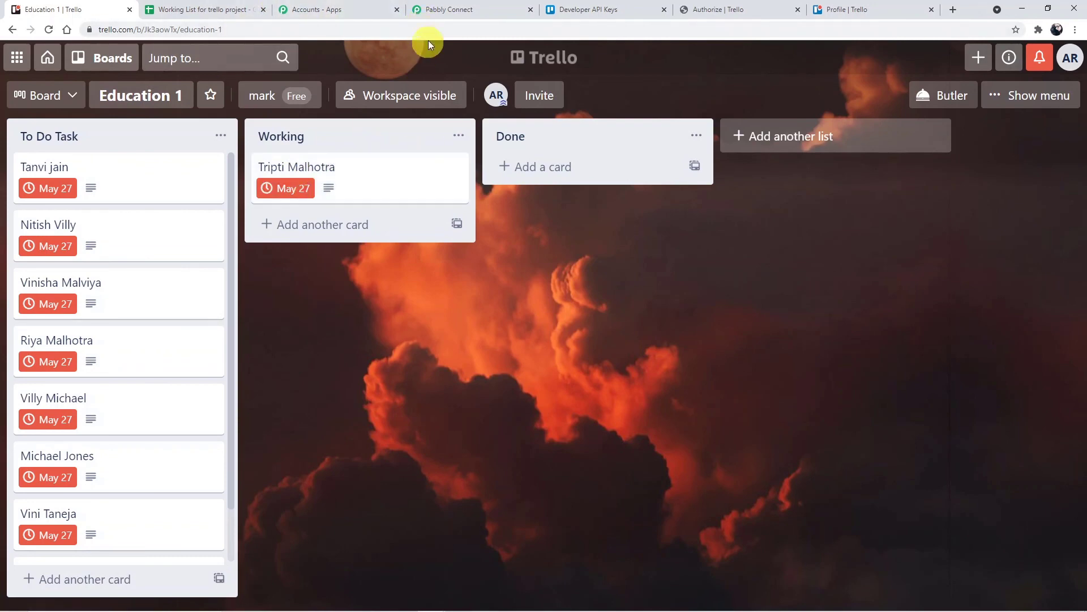
pyautogui.click(452, 8)
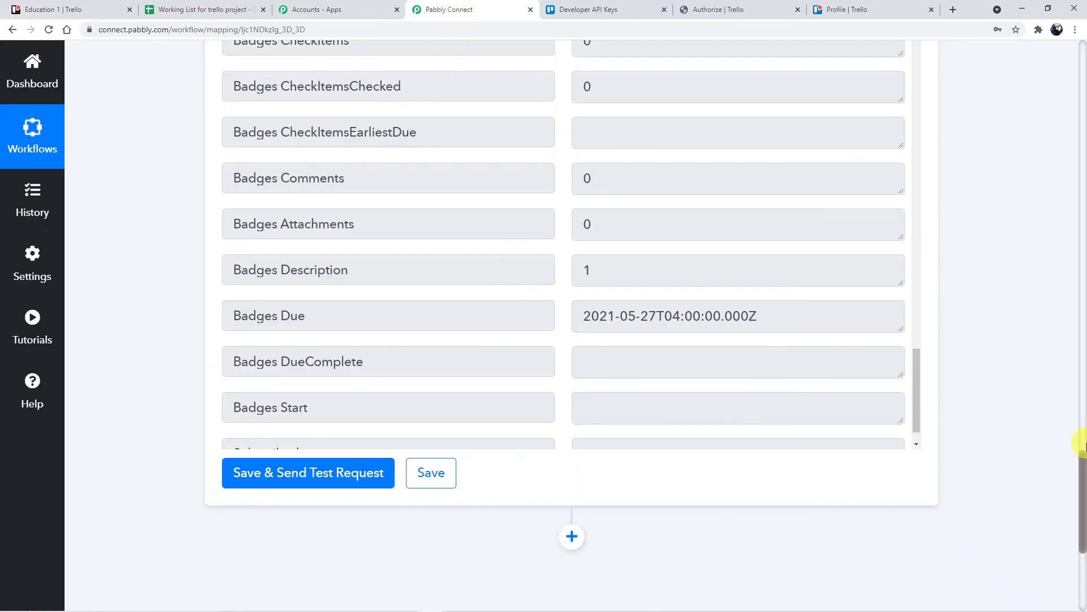
# - Collapse the Trello Add New Card action and the Google Sheets New Spreadsheet Row trigger
pyautogui.moveTo(1082, 473); pyautogui.dragTo(1081, 242)
pyautogui.click(639, 235)
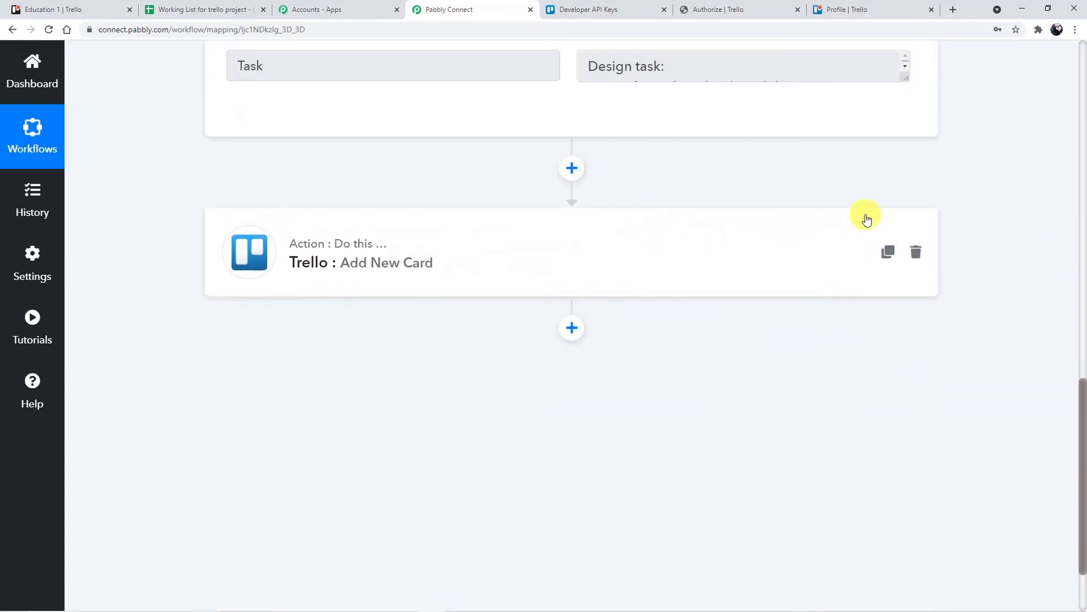
pyautogui.moveTo(1082, 427); pyautogui.dragTo(1049, 135)
pyautogui.click(513, 151)
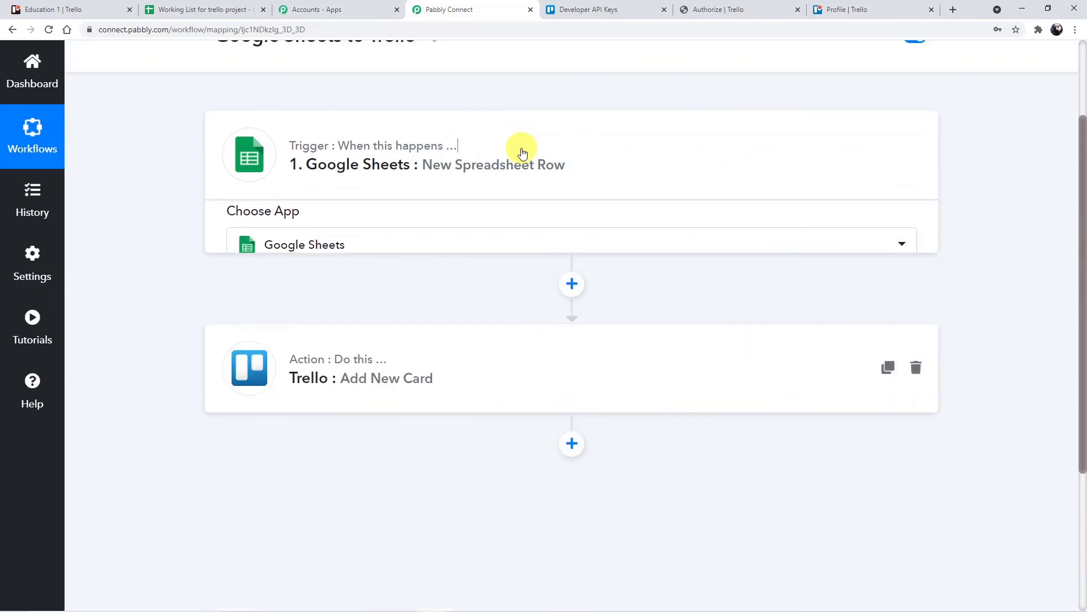